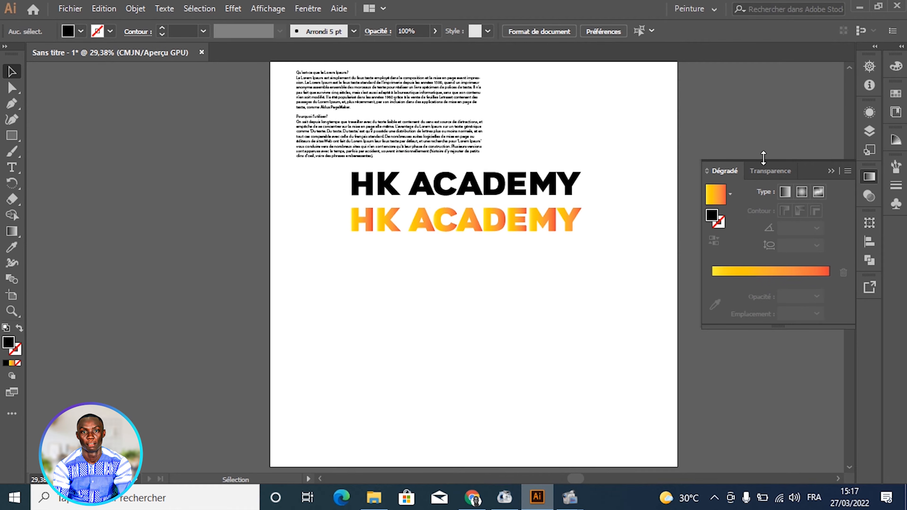
Step: Extend the Lorem Ipsum paragraph's text frame downward and set its font size to 14 pt
click(832, 171)
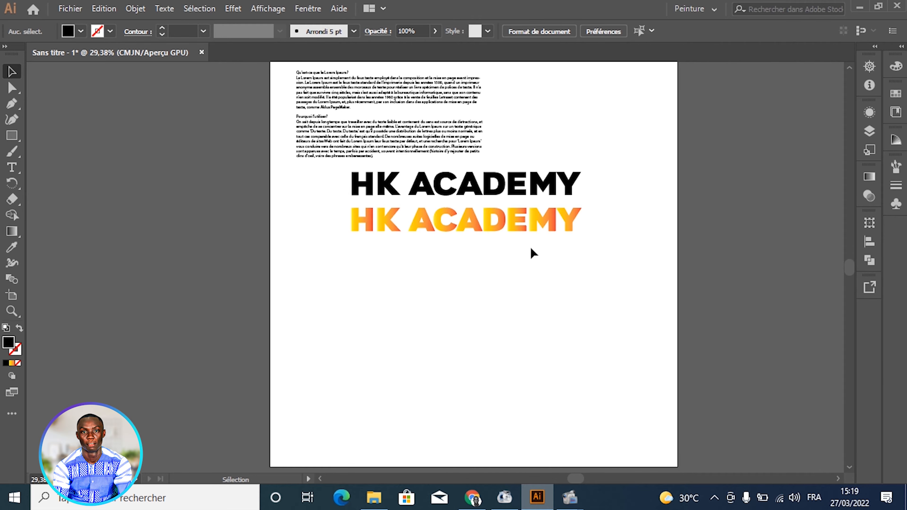
drag(418, 302, 504, 190)
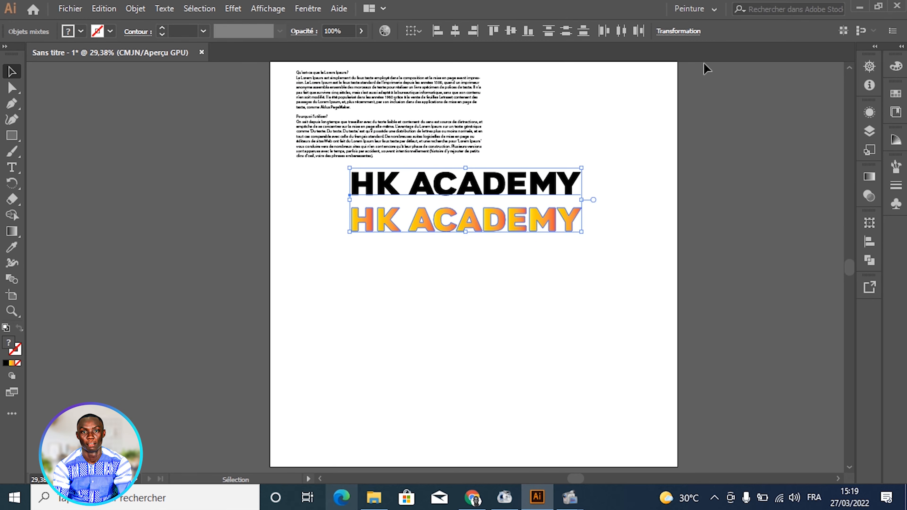
click(344, 87)
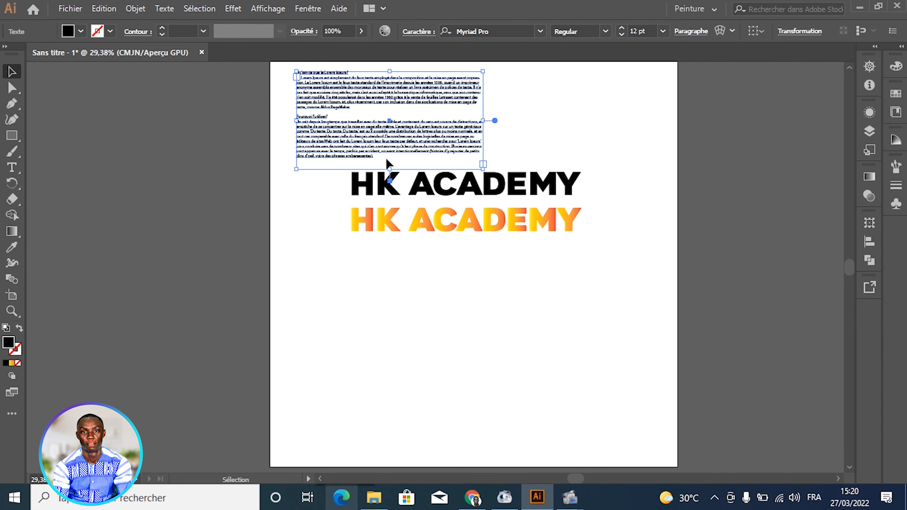
drag(389, 169, 393, 251)
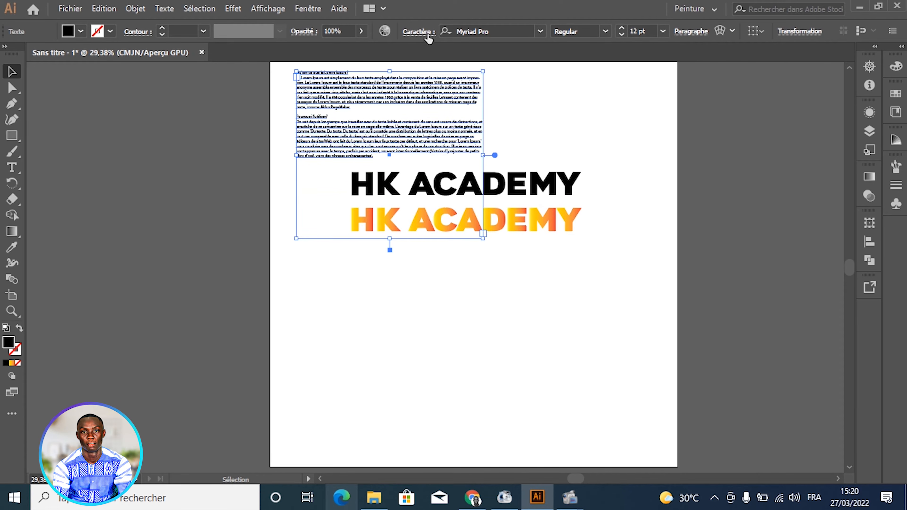
click(623, 28)
click(623, 27)
Step: Move both HK ACADEMY titles down clear of the paragraph and shorten the paragraph's frame to fit its text
click(543, 256)
drag(551, 160, 535, 251)
click(414, 182)
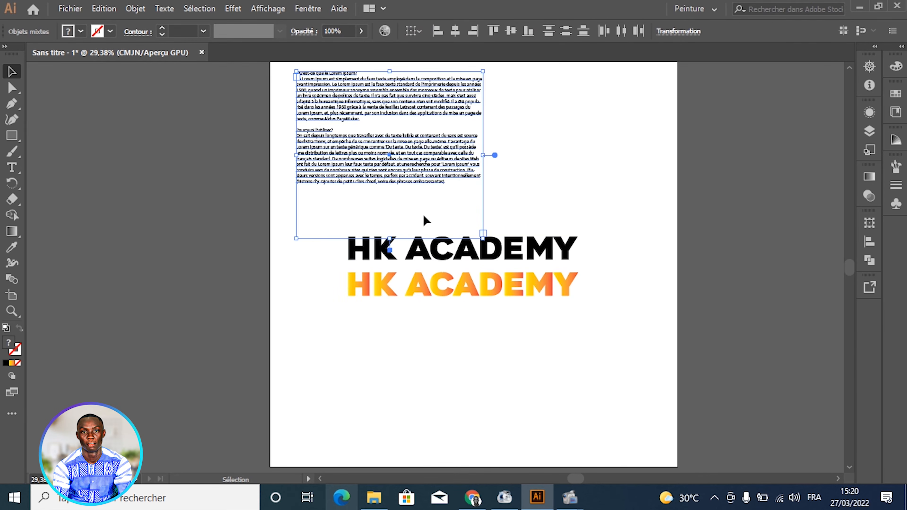
click(423, 218)
drag(389, 238, 389, 190)
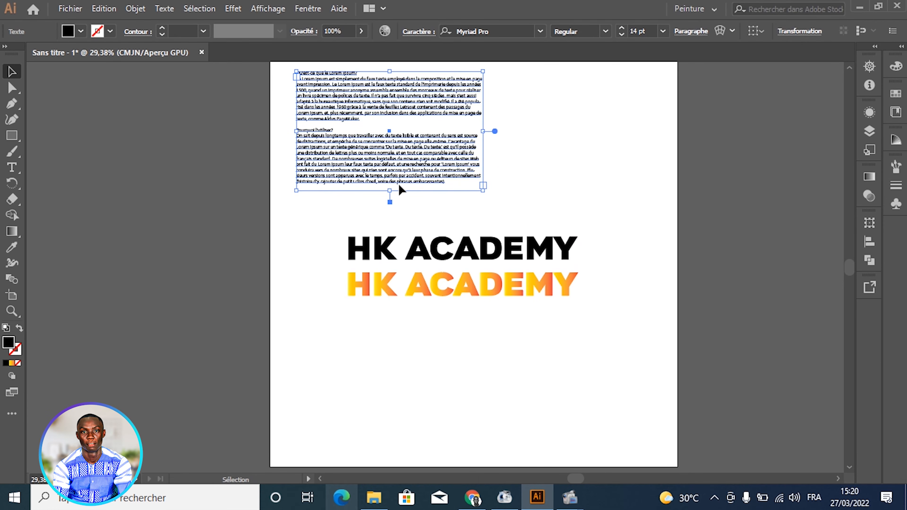
Step: Switch to Chrome and examine the sample paragraphs and generator options on the Lorem Ipsum website
click(473, 497)
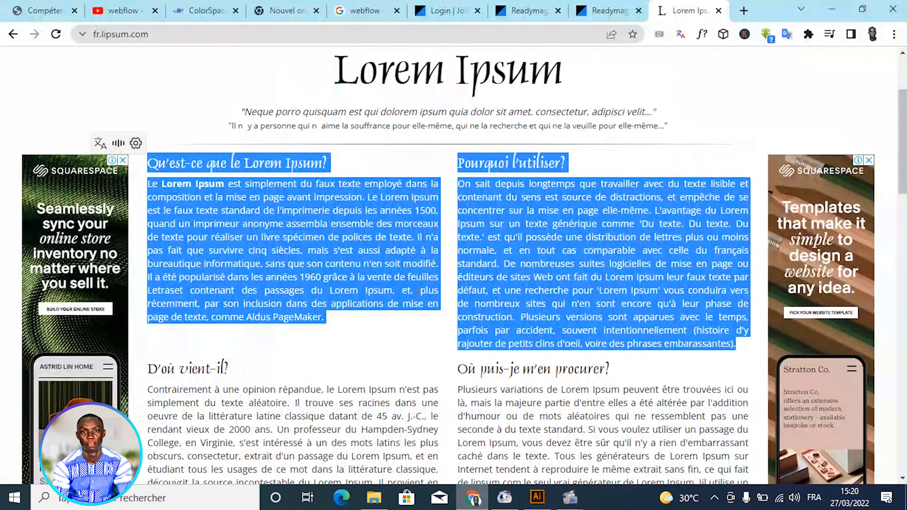
click(421, 349)
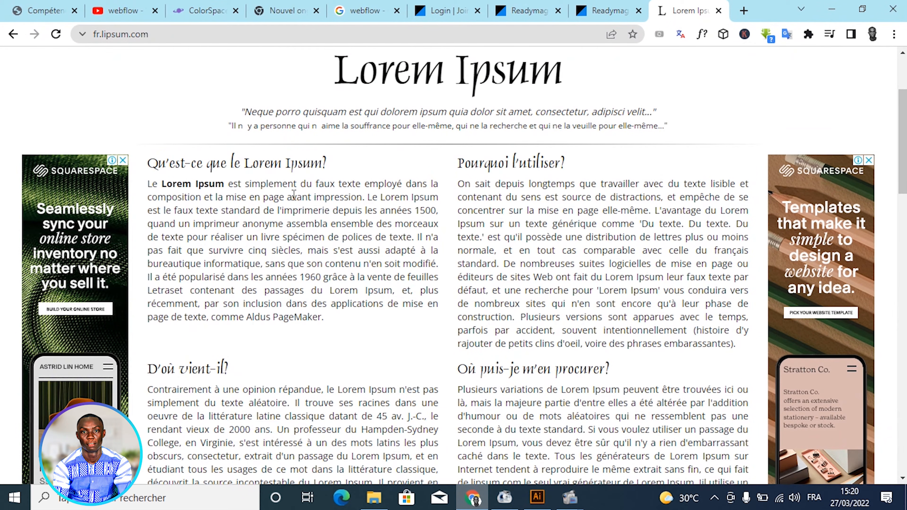
drag(147, 174, 260, 169)
drag(147, 178, 142, 197)
click(142, 198)
scroll(308, 360, down, 3)
scroll(508, 312, down, 3)
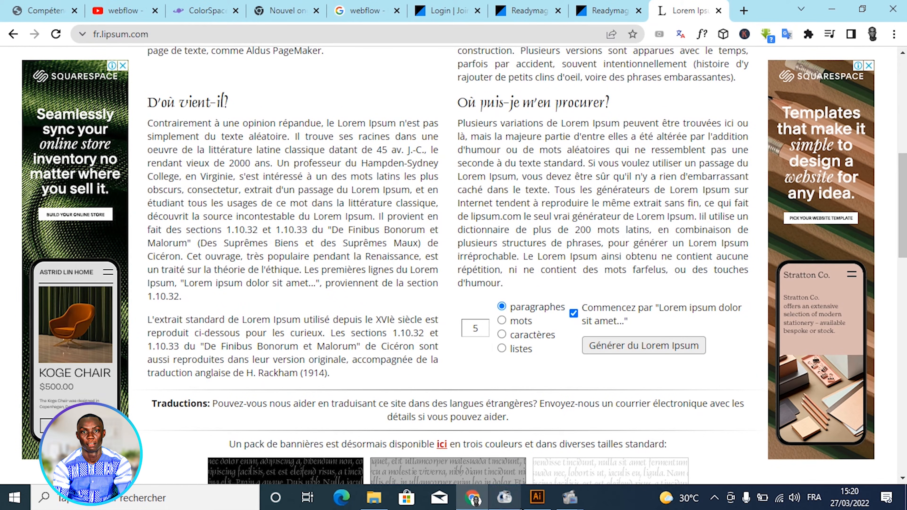
Step: Switch back to Illustrator and move the black HK ACADEMY title up, apart from the gradient title
click(536, 497)
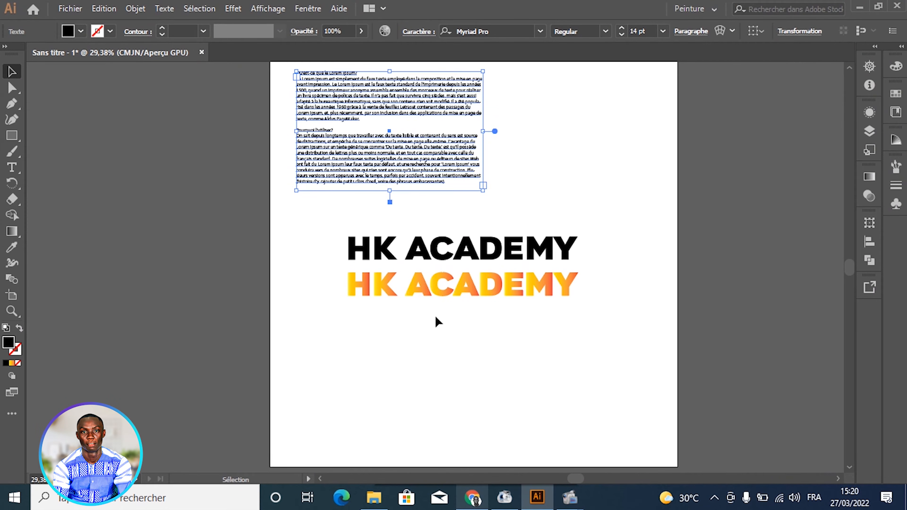
drag(420, 255, 405, 228)
Step: Try editing the letters of the black HK ACADEMY title with the Type tool
key(t)
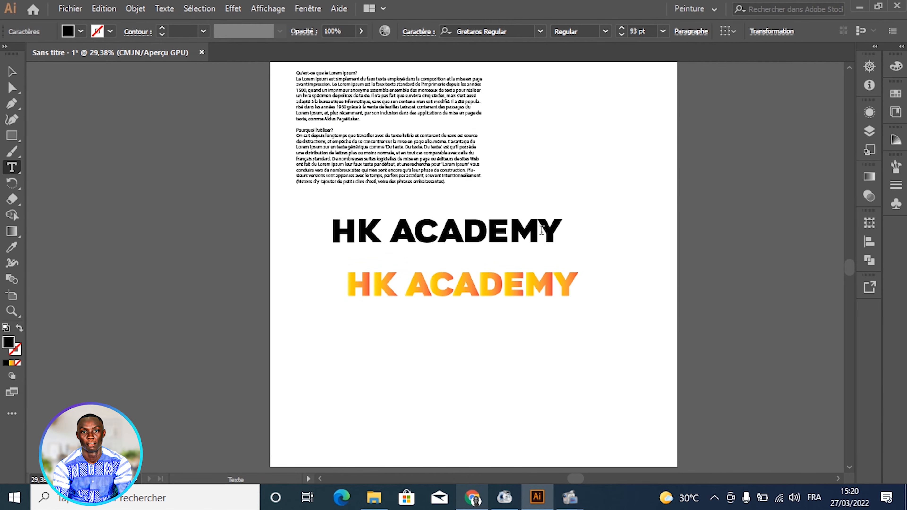
text(D)
key(BackSpace)
key(BackSpace)
key(BackSpace)
key(BackSpace)
click(11, 75)
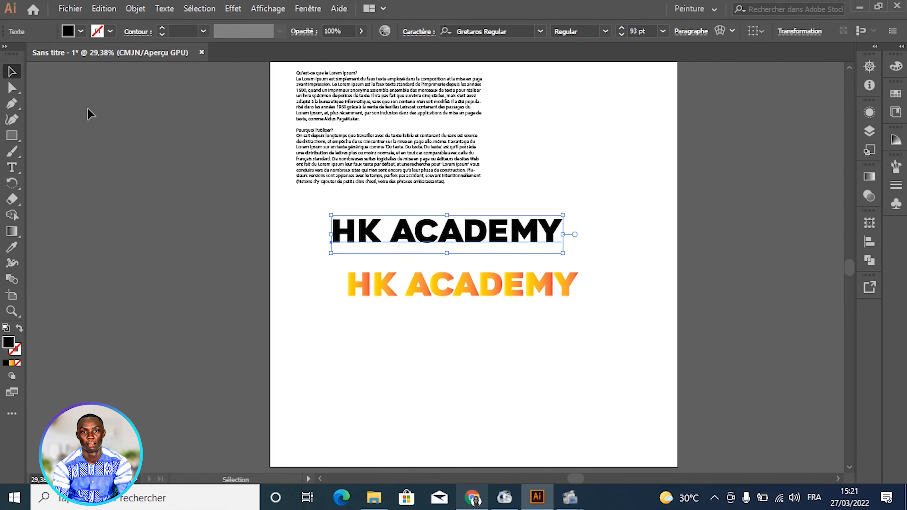
Step: Examine the gradient HK ACADEMY group in isolation mode and return to the normal artboard view
click(372, 287)
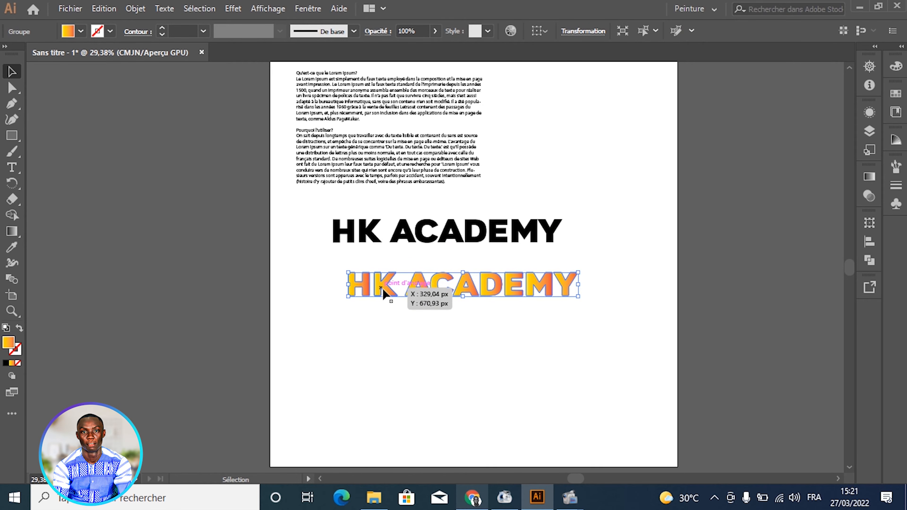
double_click(382, 290)
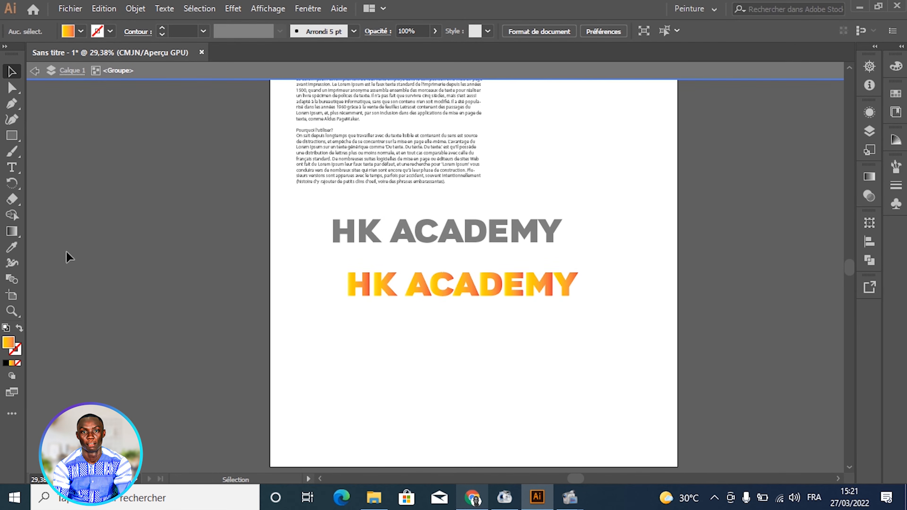
click(34, 71)
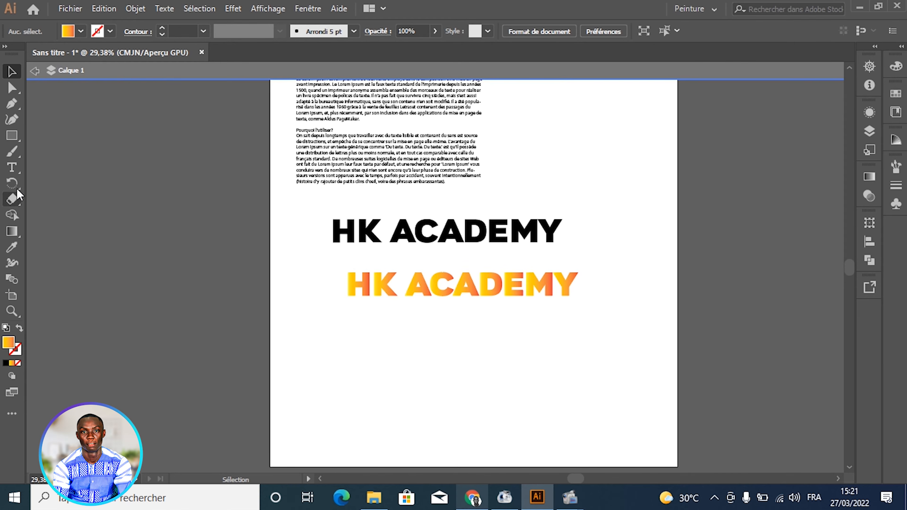
click(38, 77)
click(370, 276)
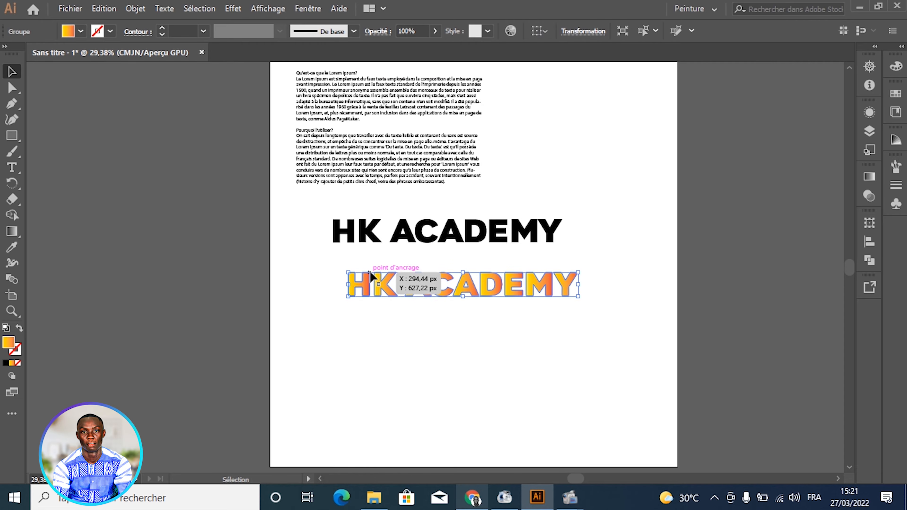
click(426, 314)
Step: Compare the gradient settings of the gradient HK ACADEMY group with those of the black live-text title
click(418, 271)
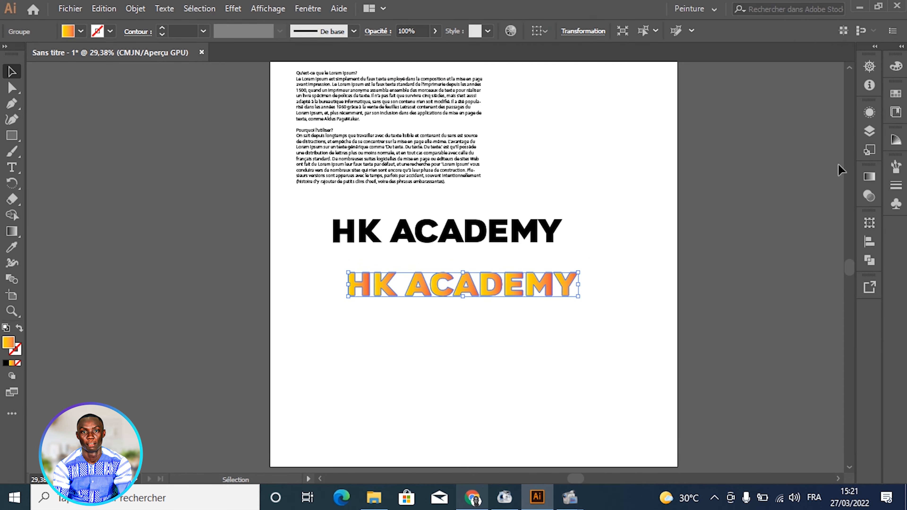
click(873, 179)
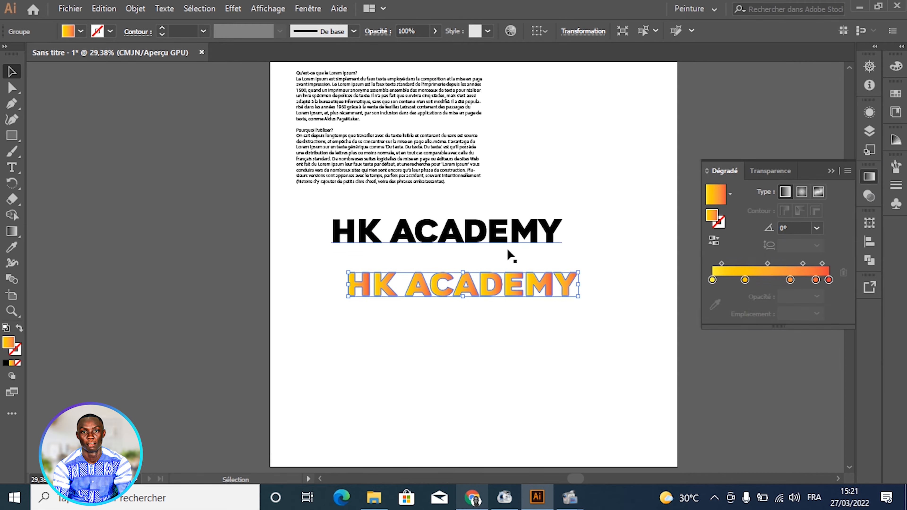
click(493, 234)
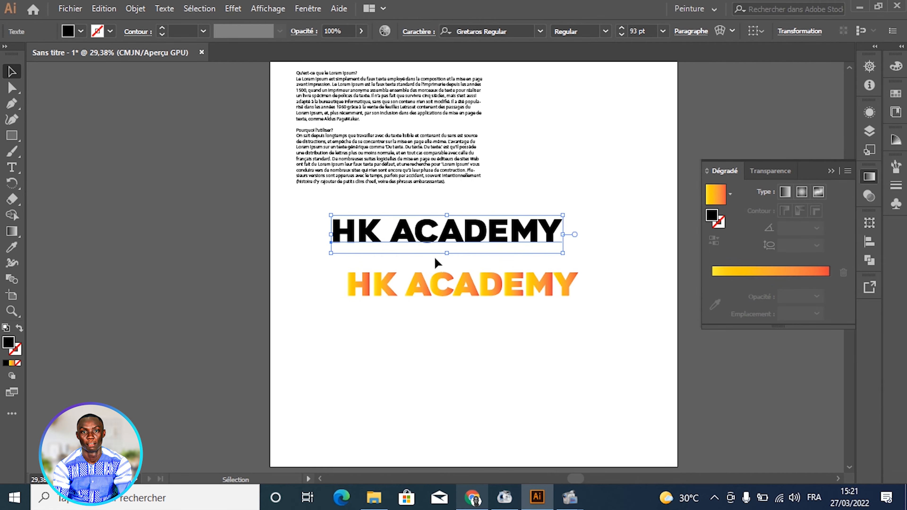
click(434, 286)
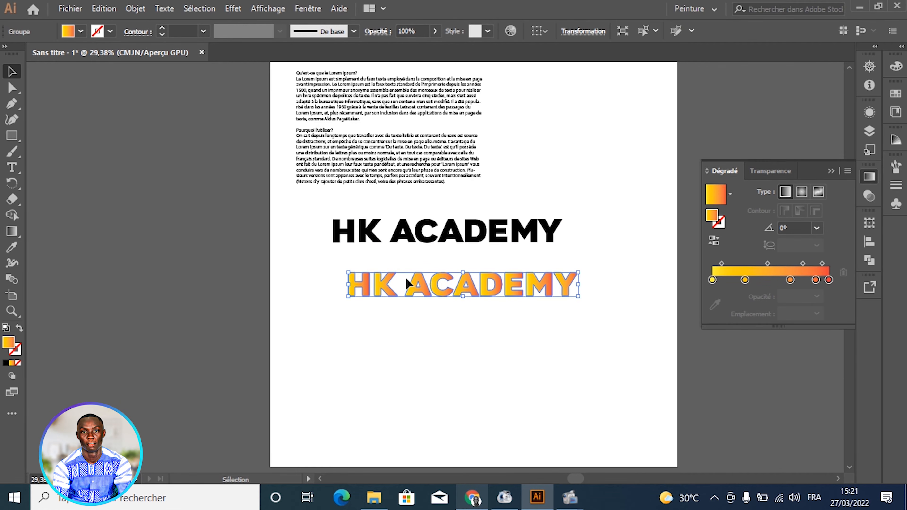
Step: Move both HK ACADEMY titles up together to just under the paragraph and collapse the gradient settings
drag(380, 326, 429, 212)
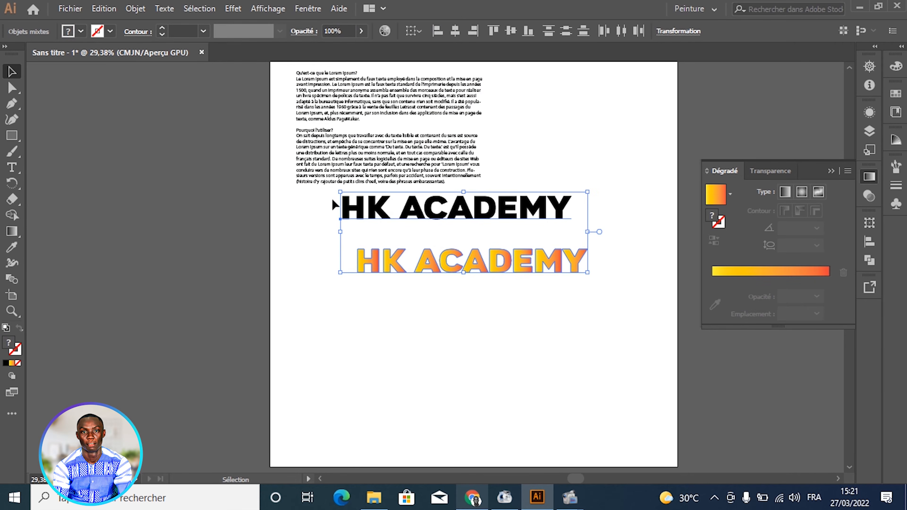
click(194, 215)
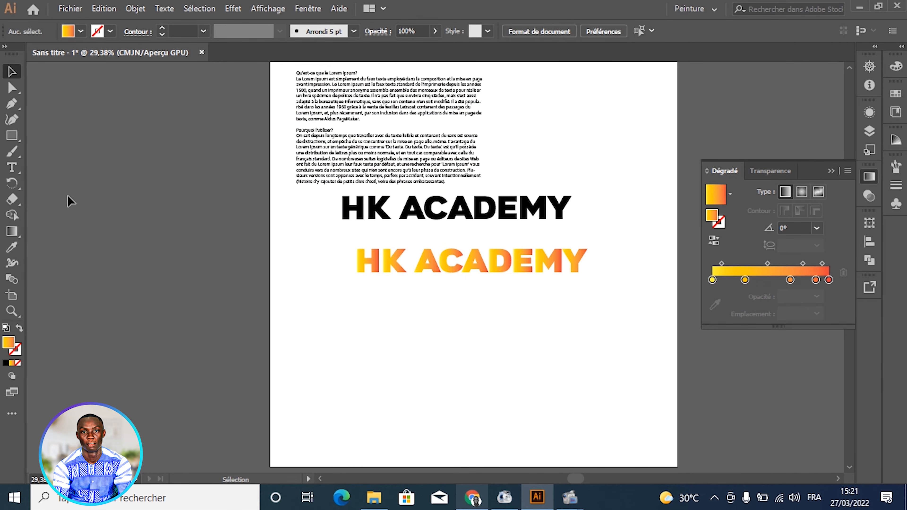
click(831, 171)
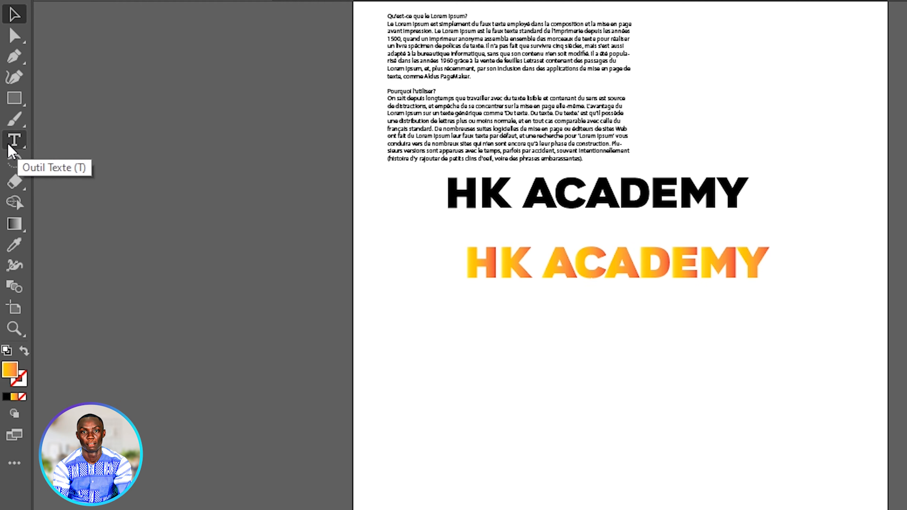
Step: Try to place text with the Type on a Path tool on the empty area of the artboard
click(8, 145)
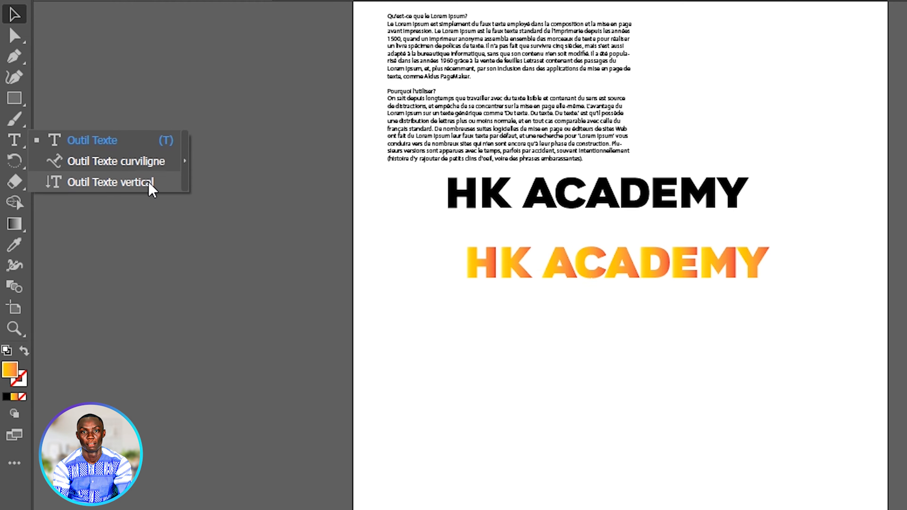
click(116, 161)
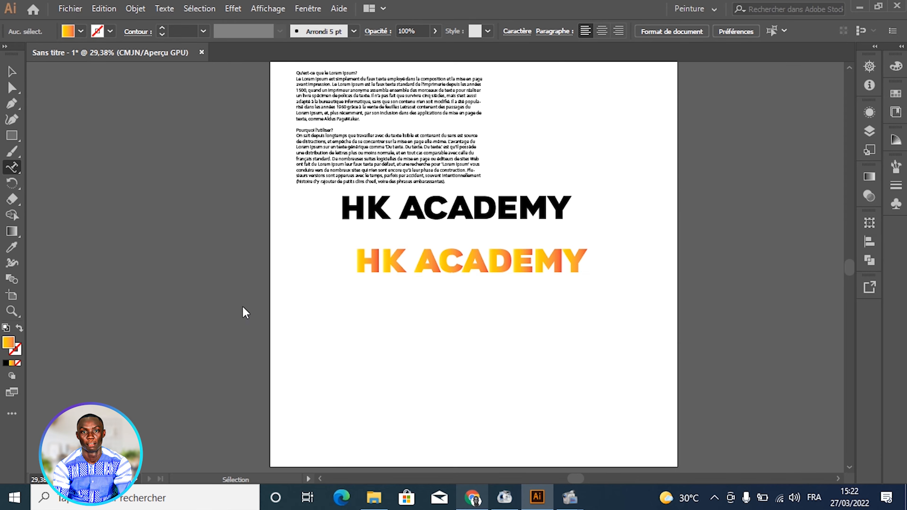
click(340, 332)
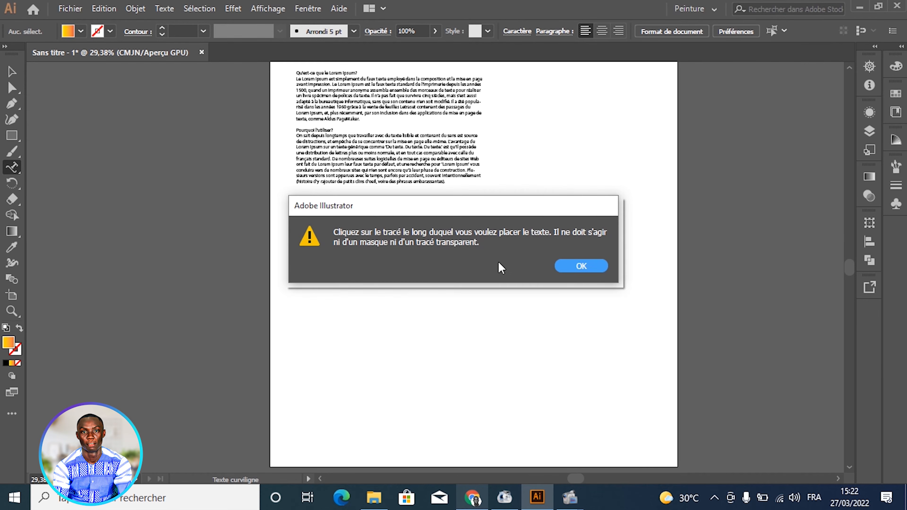
click(579, 267)
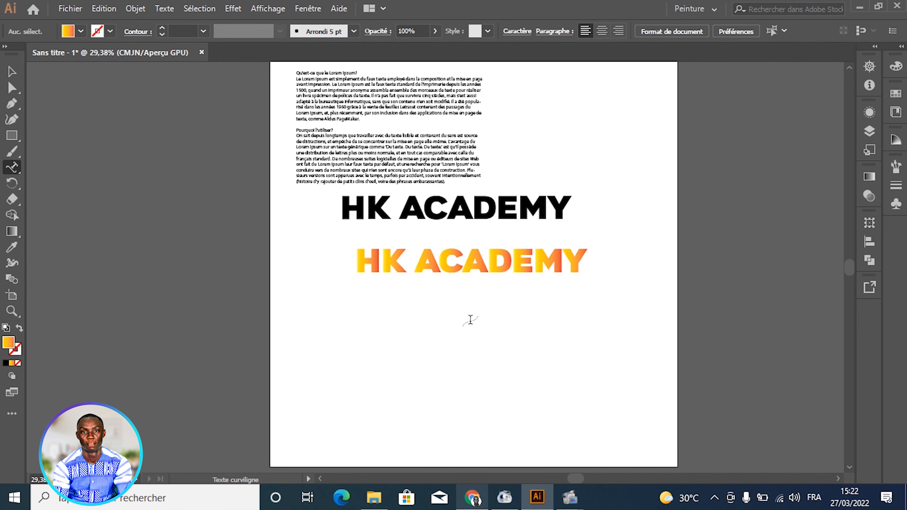
click(429, 337)
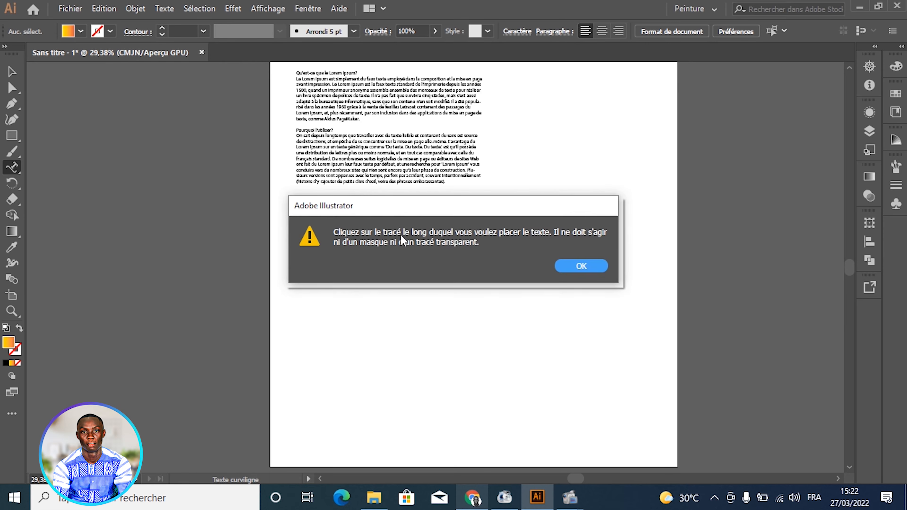
click(576, 267)
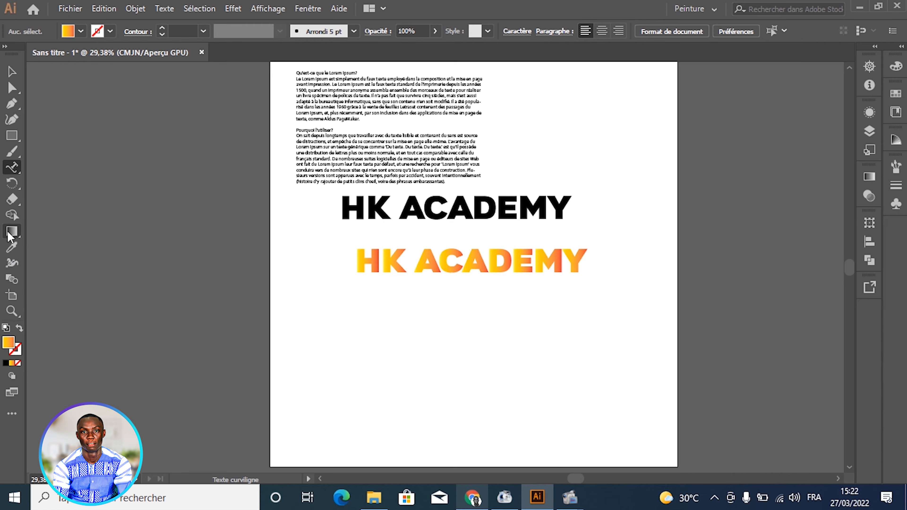
Step: Draw an open S-shaped curve below the titles with the Pen tool, rising towards the artboard's right edge
key(p)
drag(406, 366, 415, 364)
drag(518, 314, 675, 313)
drag(641, 273, 163, 230)
ctrl+click(163, 230)
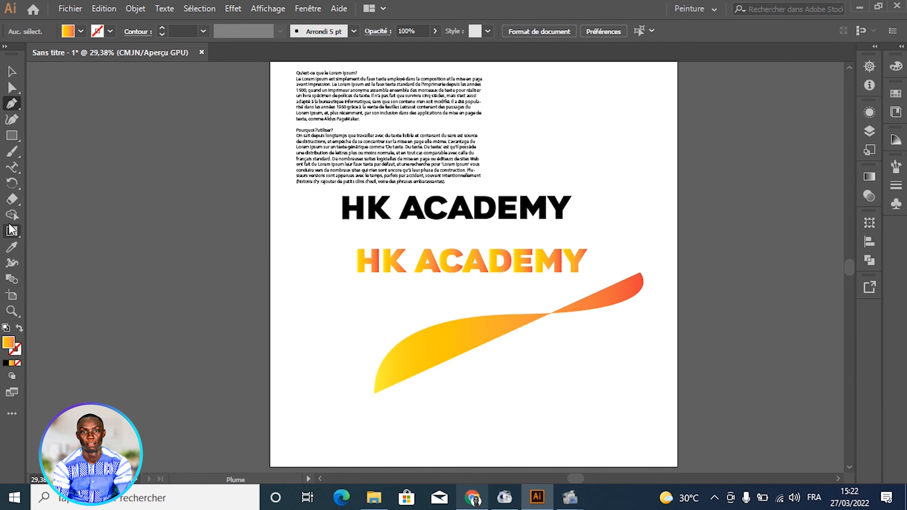
Step: Swap the curve's fill and stroke so it has no fill and a gradient stroke
click(12, 72)
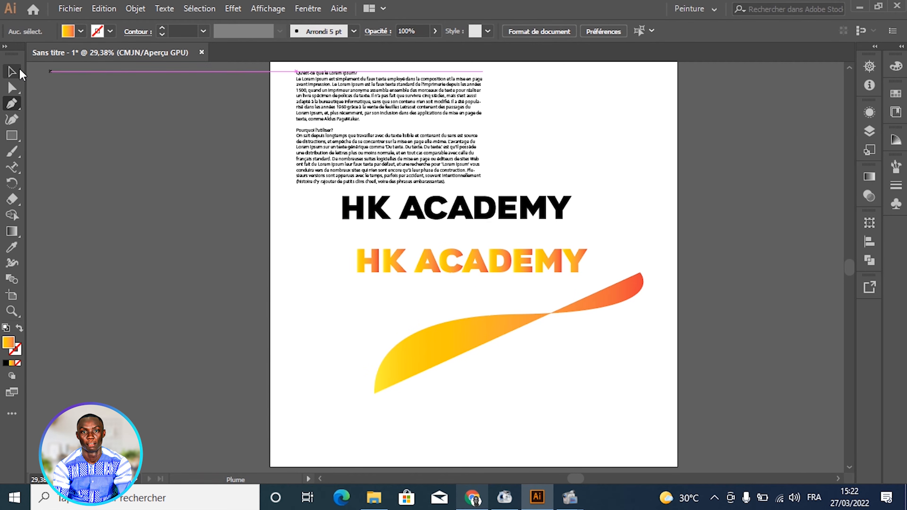
click(442, 354)
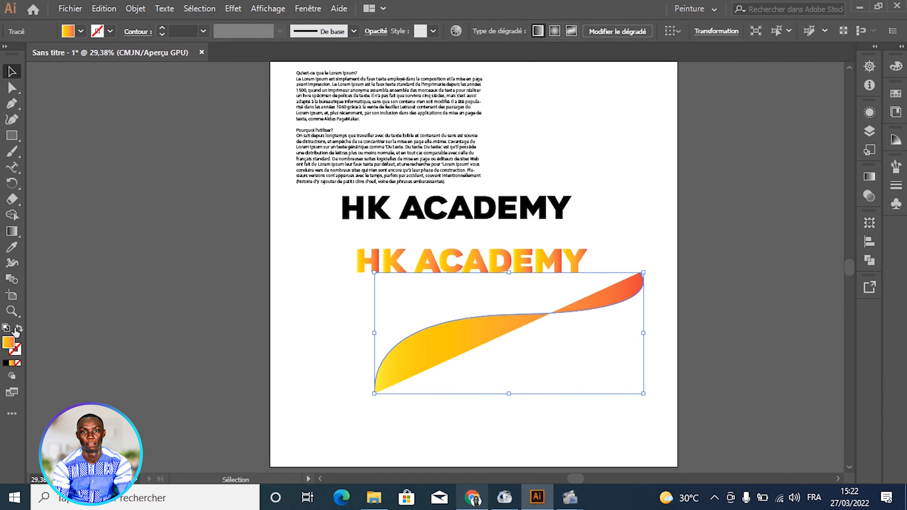
click(20, 328)
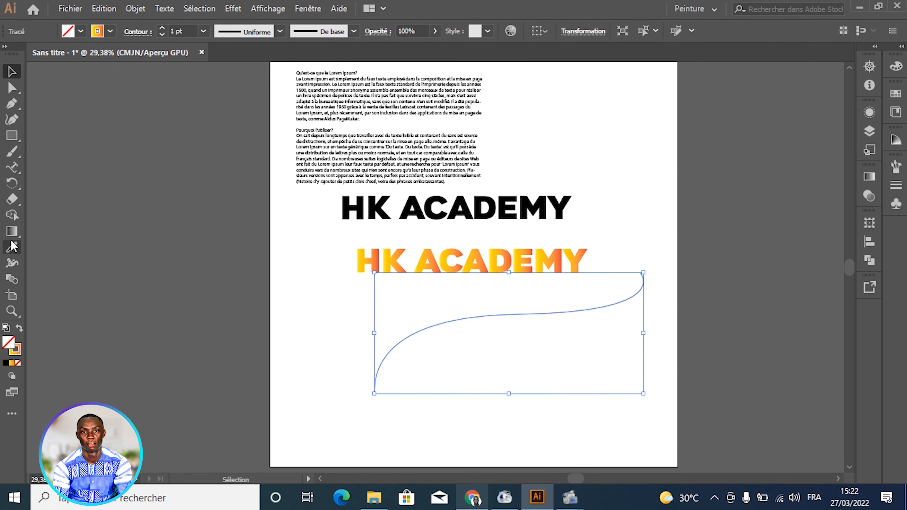
Step: Place text along the S-shaped curve with the Type on a Path tool, replacing the placeholder with sample letters
click(8, 168)
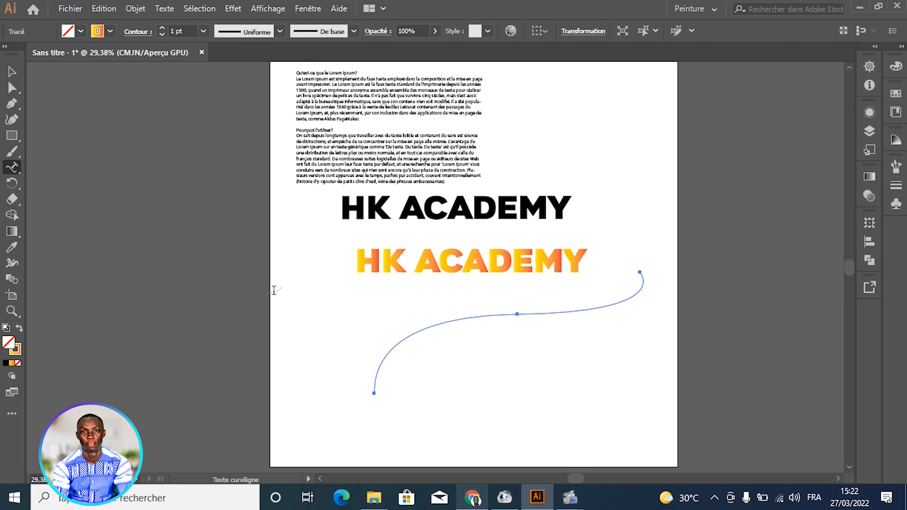
click(384, 353)
key(BackSpace)
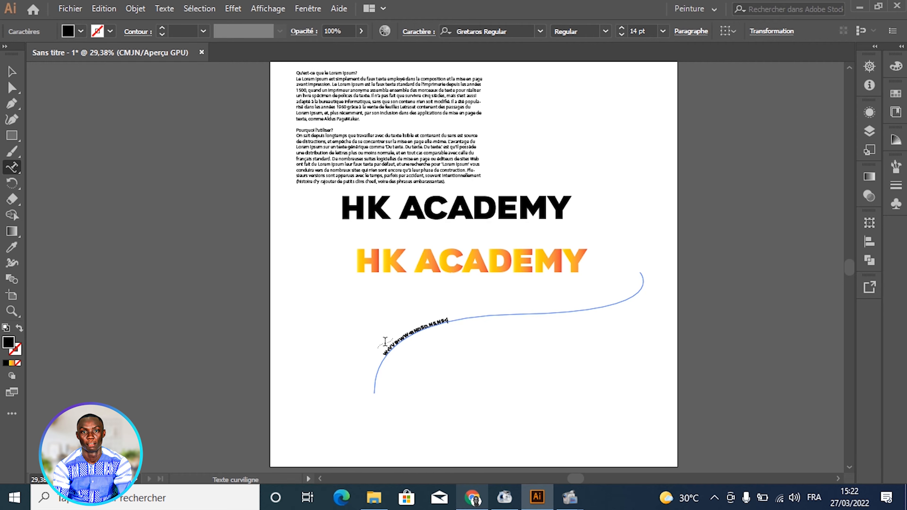
Step: Extend the text along the S-shaped curve with more sample letters until it runs past the curve's upper end
key(ctrl+plus)
key(ctrl+plus)
text(OJSDJSSDZSFZEJKERZKL:TLKKHRT:::!EEZALZRKZEKLAZAJ)
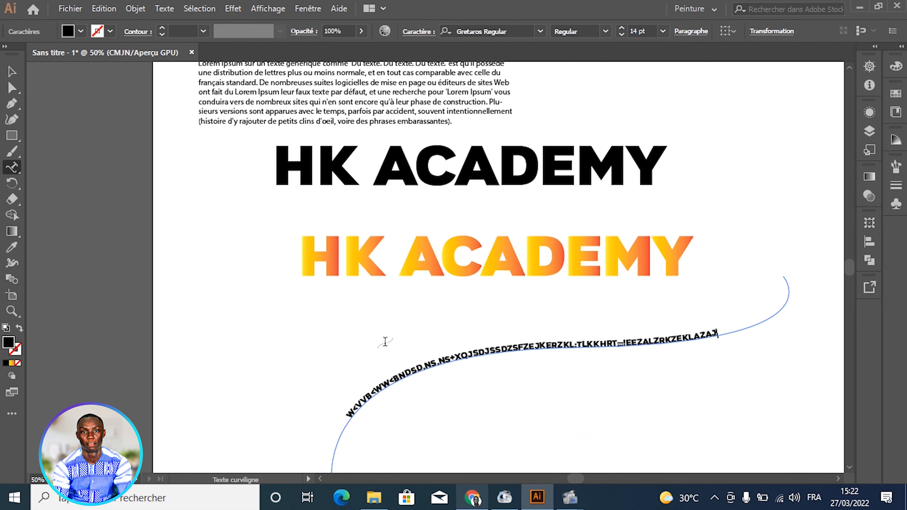
text(  HGAHJ  ADZADZJ)
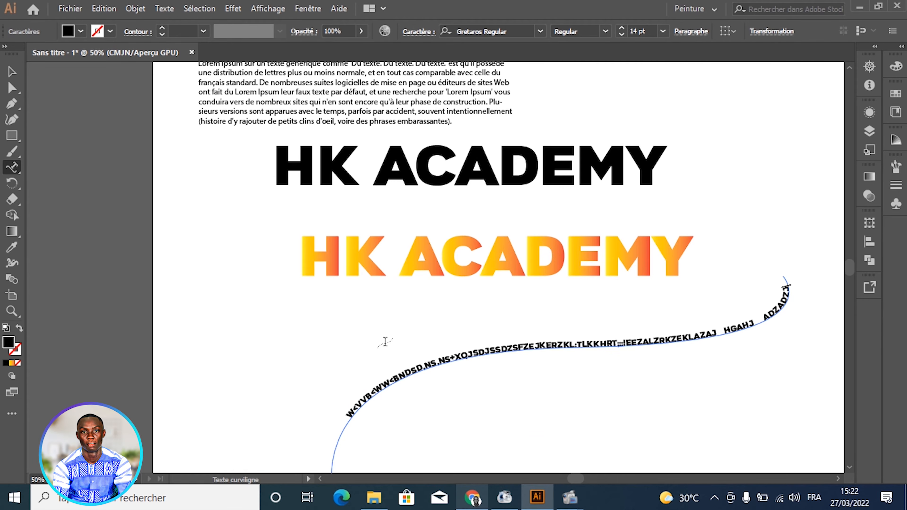
scroll(364, 340, down, 3)
text(J)
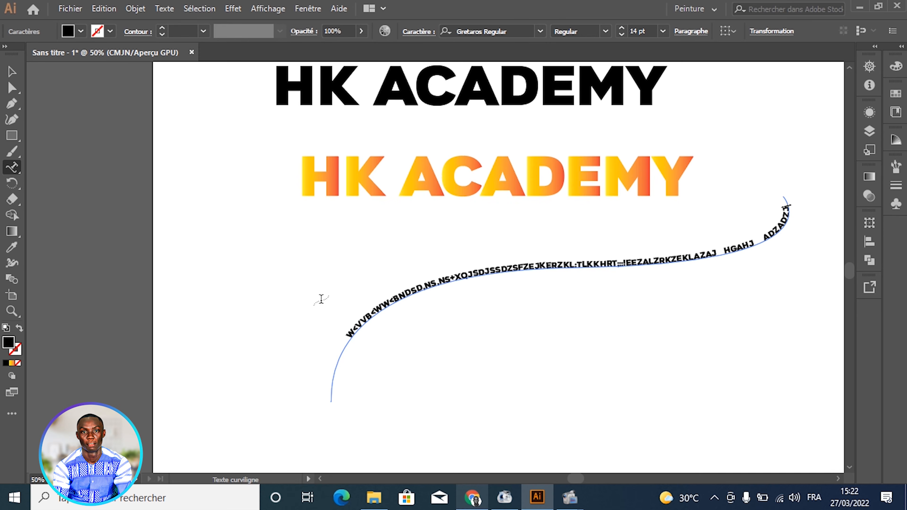
text(K)
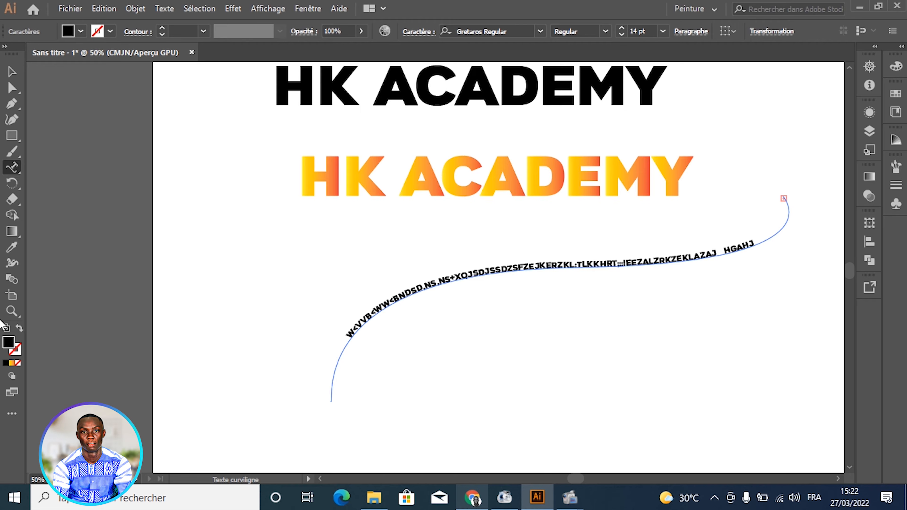
Step: Place vertical text beside the start of the curved text with the Vertical Type tool, ending with the wording HK ACADEMY
click(12, 171)
click(11, 172)
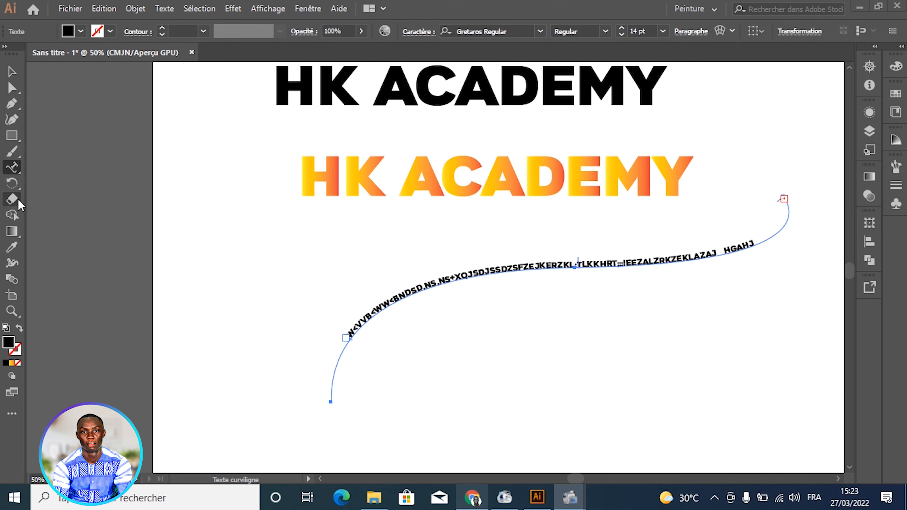
click(36, 197)
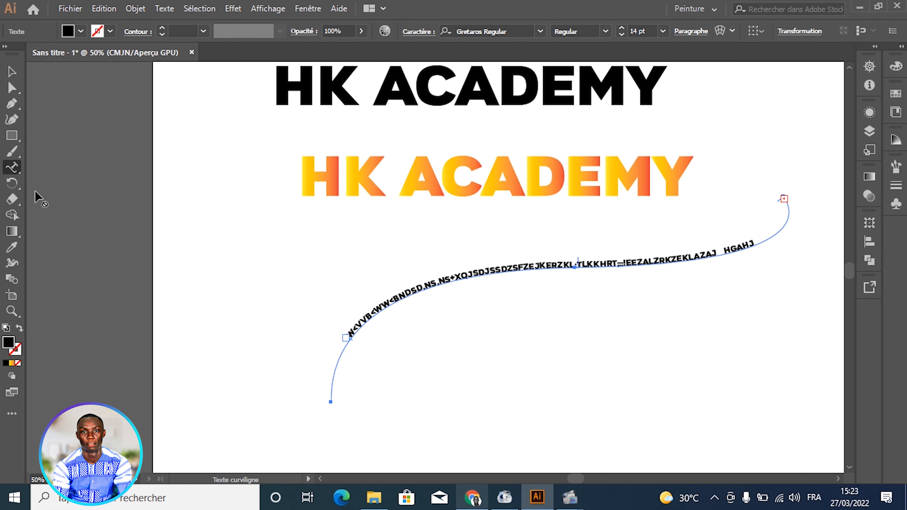
click(12, 167)
click(71, 200)
click(228, 281)
text(CXN,CS,NSDN,DSNS,SN,QSN)
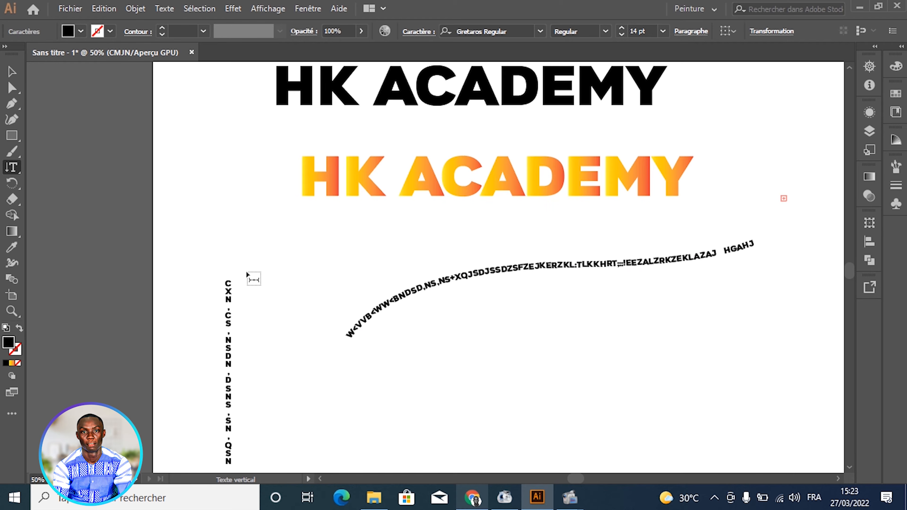
key(ctrl+a)
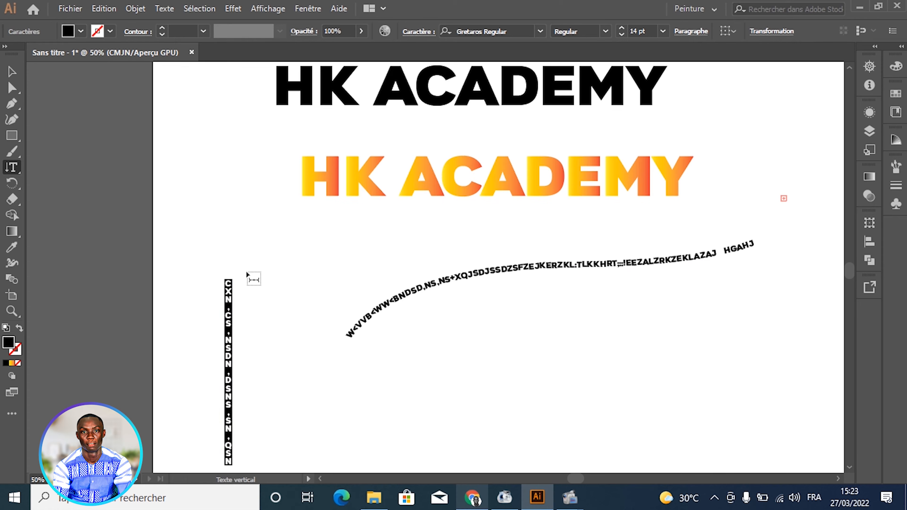
text(HK ACADEMY)
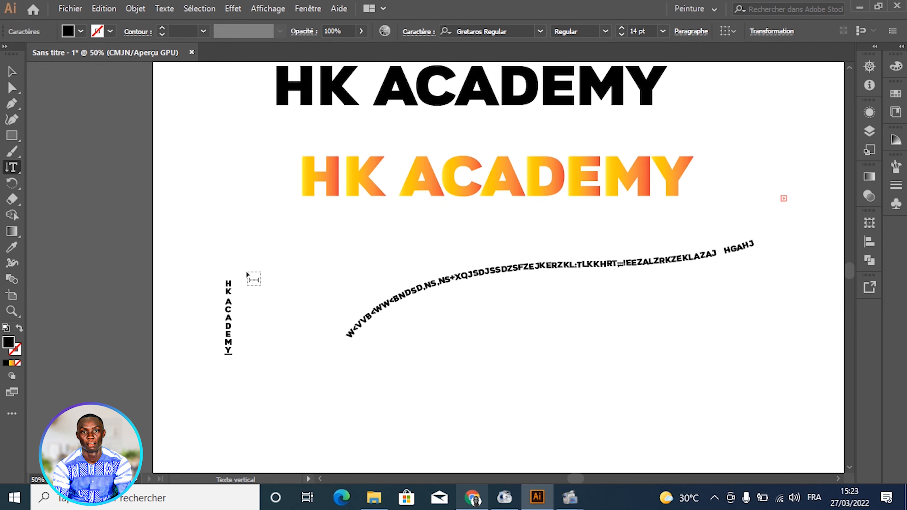
Step: Set the font size of the whole vertical HK ACADEMY text to 30 pt
key(ctrl+a)
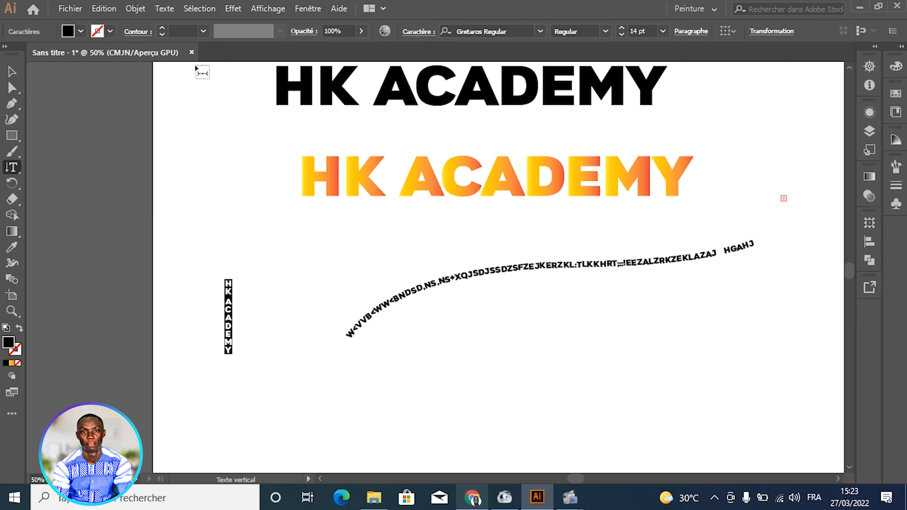
click(622, 28)
click(621, 29)
click(621, 29)
click(622, 28)
click(621, 29)
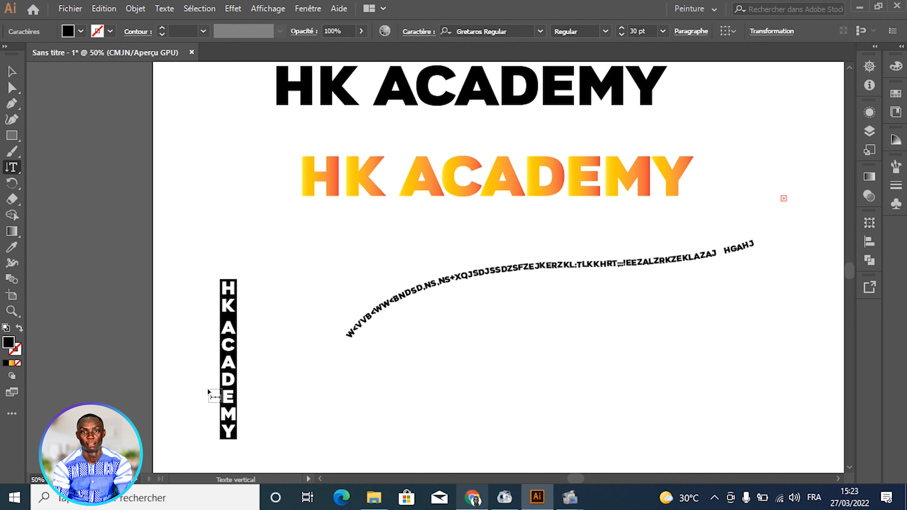
click(231, 383)
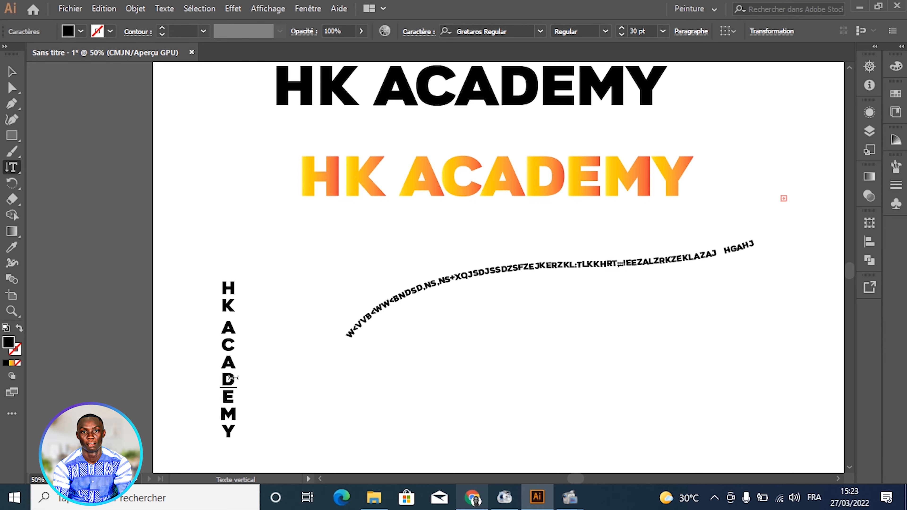
text(SD)
key(ctrl+z)
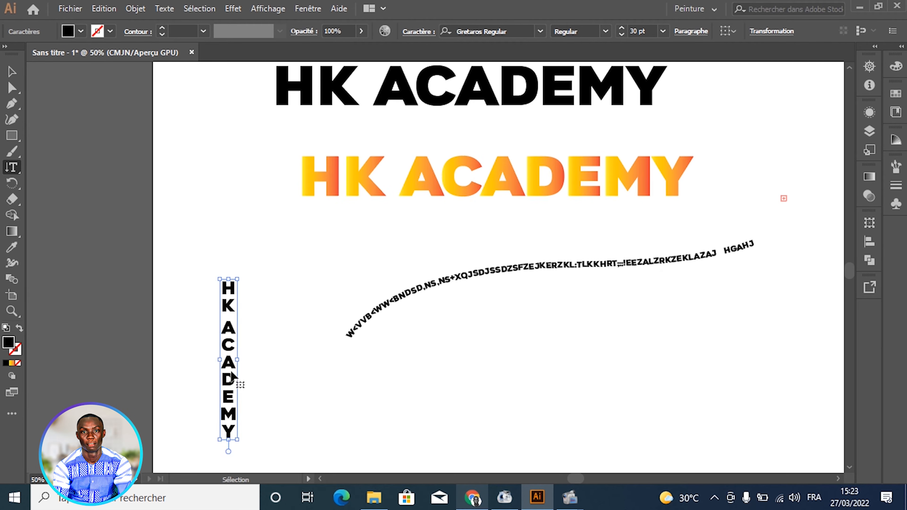
Step: Delete the vertical text together with the curved text below the two titles
click(11, 171)
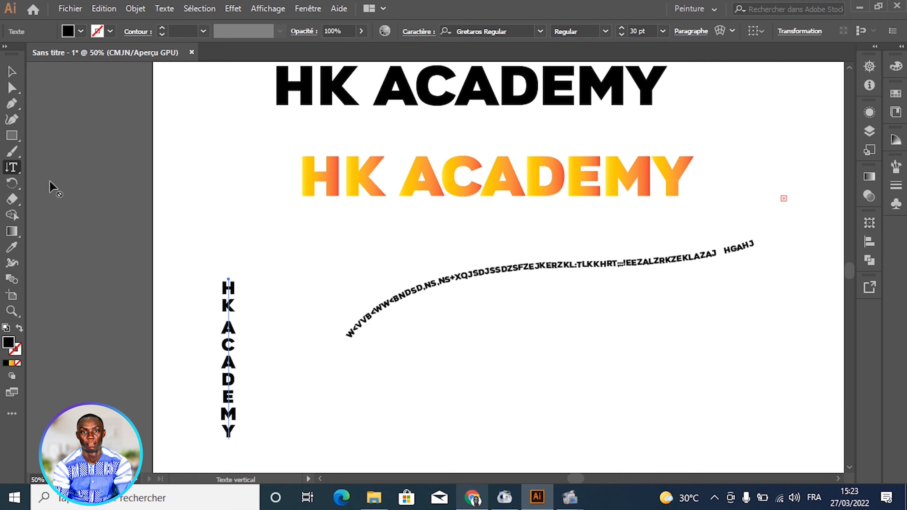
click(11, 167)
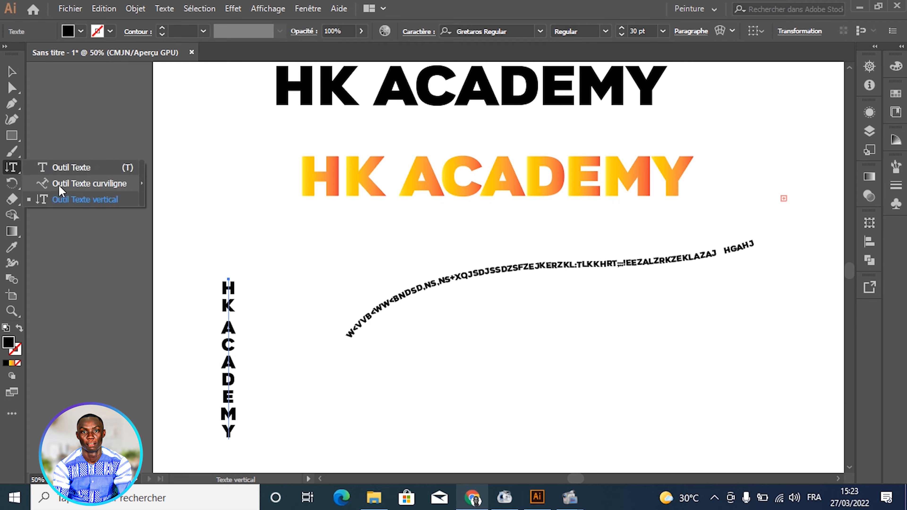
click(60, 167)
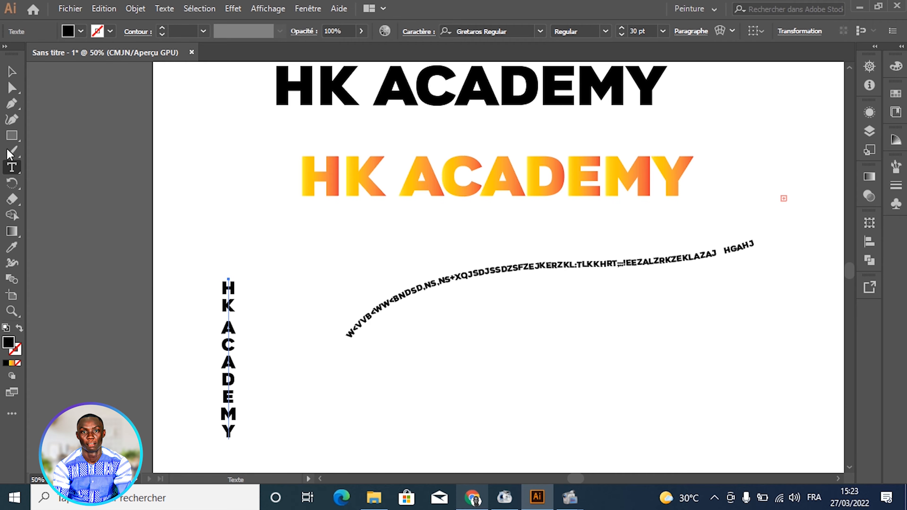
click(14, 72)
drag(173, 247, 648, 372)
key(Delete)
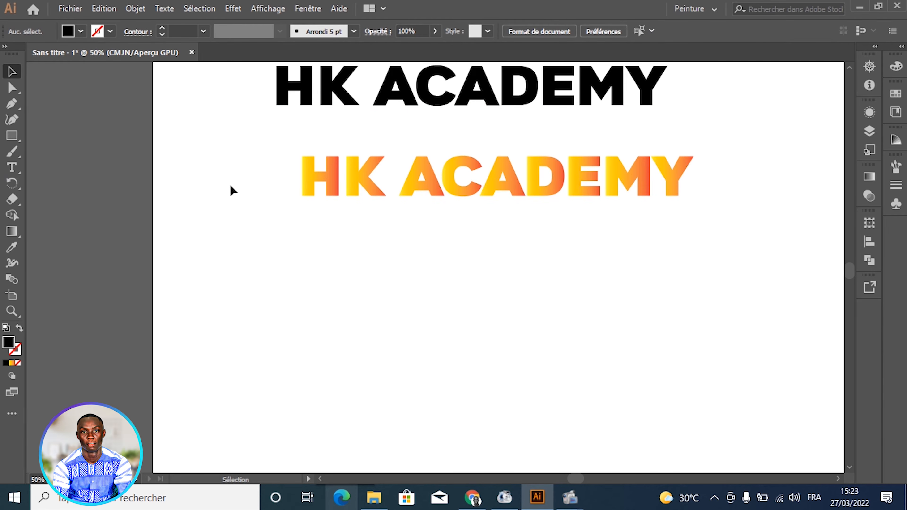
right_click(435, 198)
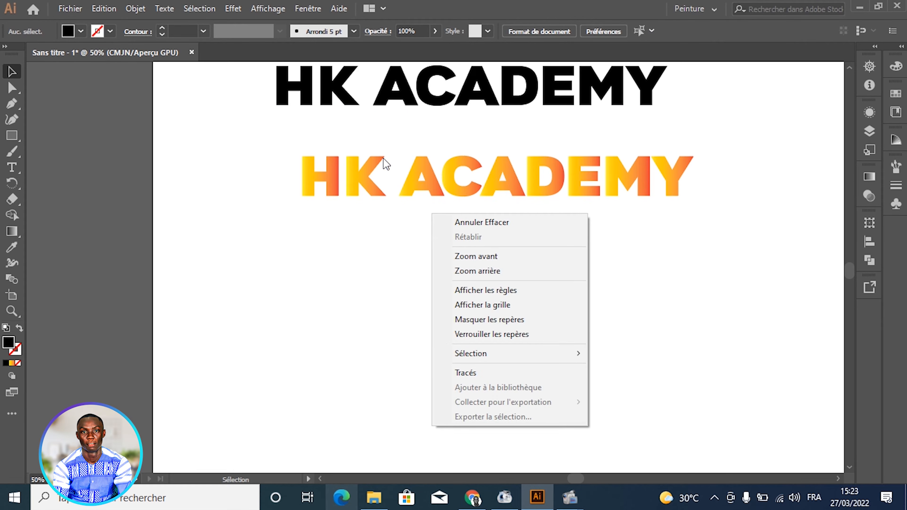
click(286, 162)
scroll(293, 154, up, 5)
scroll(288, 127, down, 4)
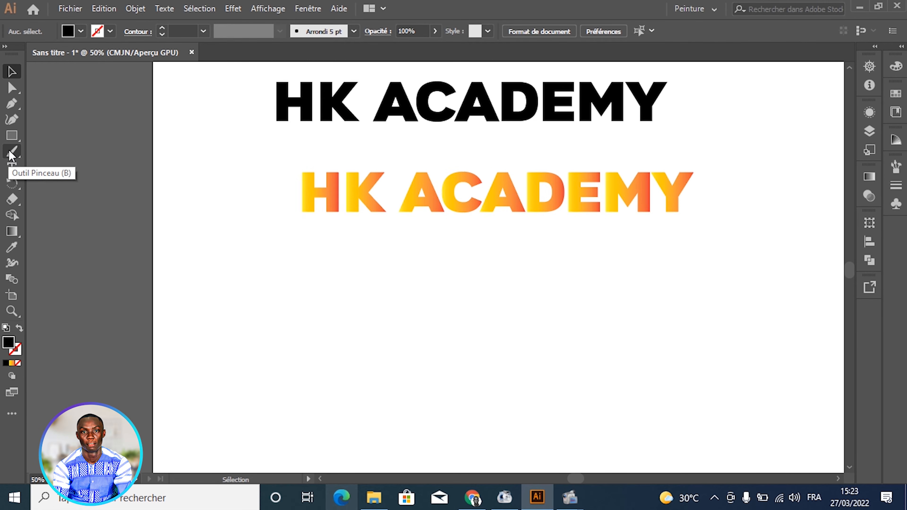
scroll(285, 311, down, 3)
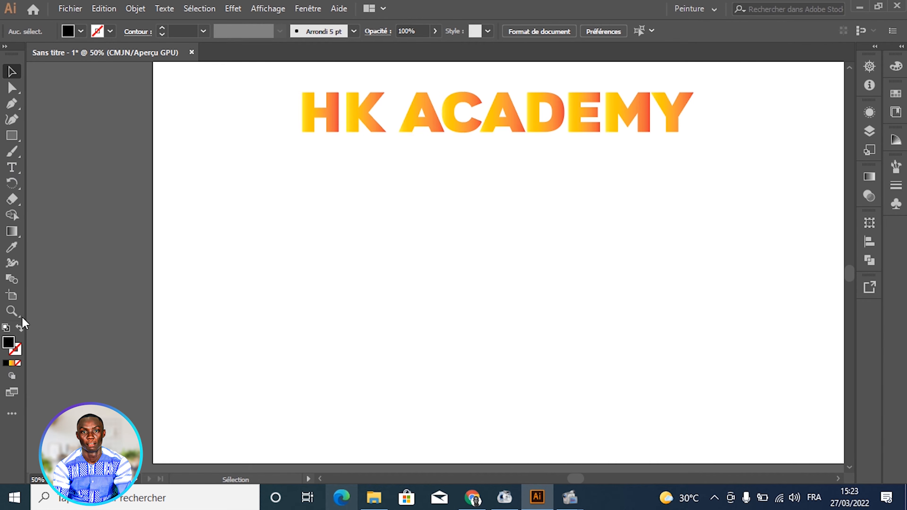
Step: Add a horizontal line of text reading HK ACADEMY below the gradient title with the Type tool
click(11, 171)
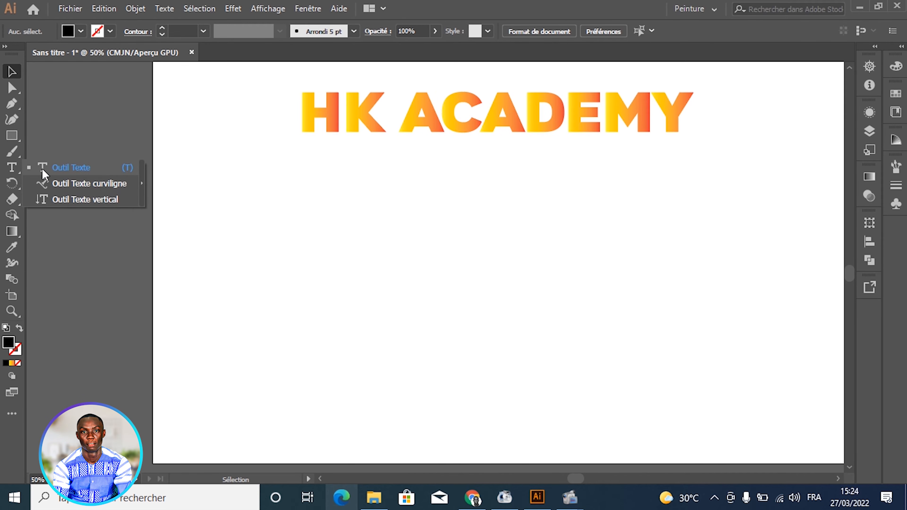
click(50, 168)
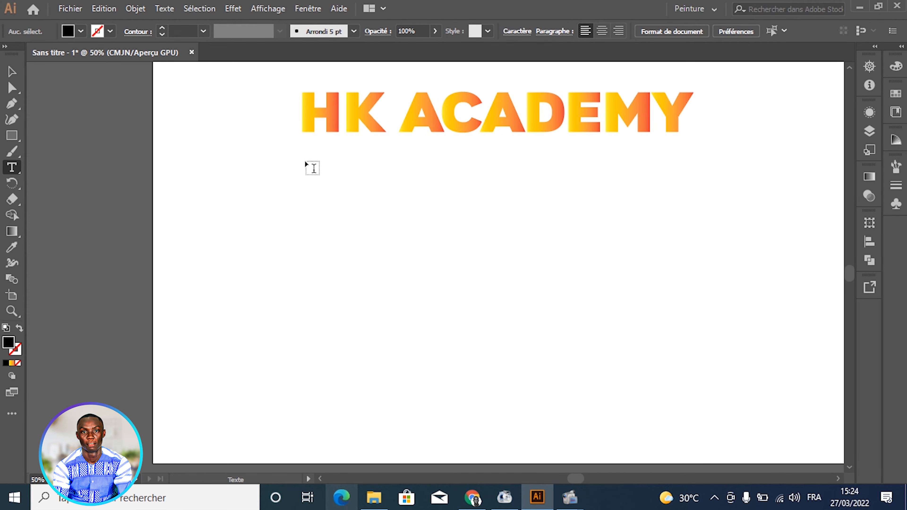
click(264, 198)
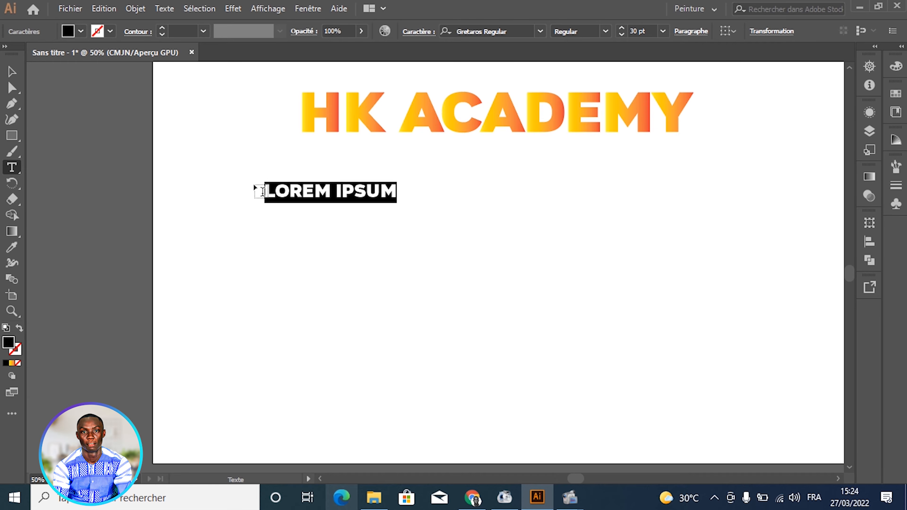
text(HK A)
text(CA)
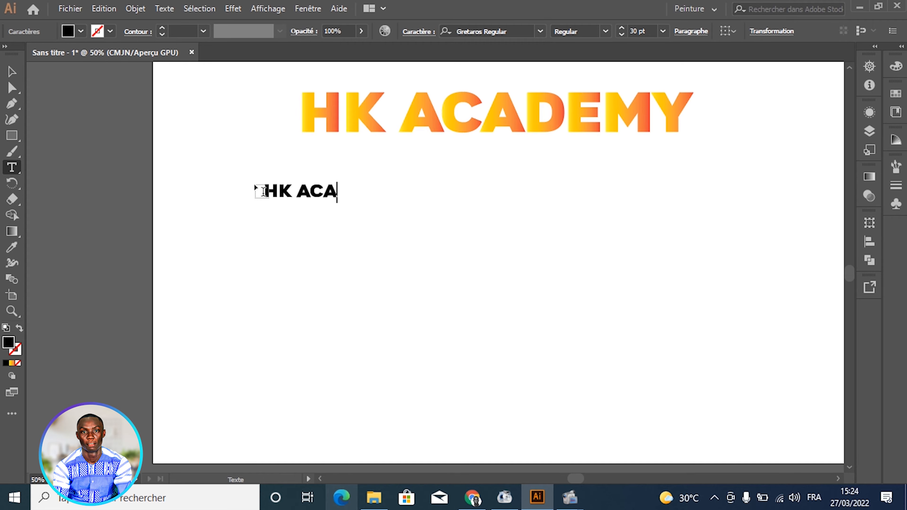
text(DEMY)
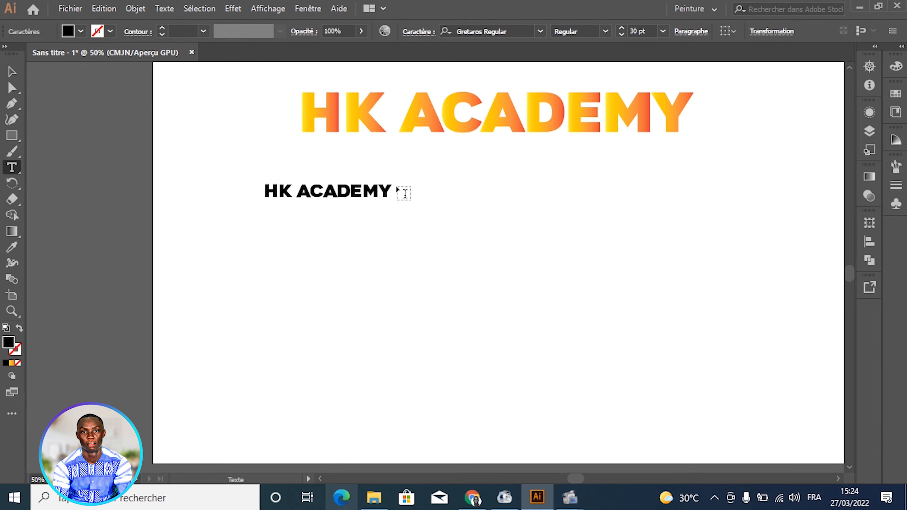
Step: Select all characters of the new HK ACADEMY text and set the font size to 72 pt
drag(393, 193, 253, 196)
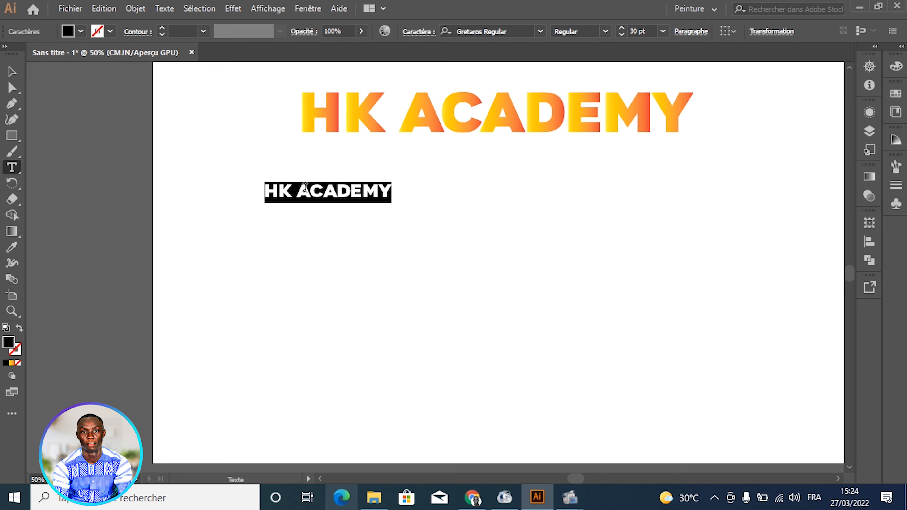
click(336, 191)
drag(390, 189, 230, 181)
click(302, 190)
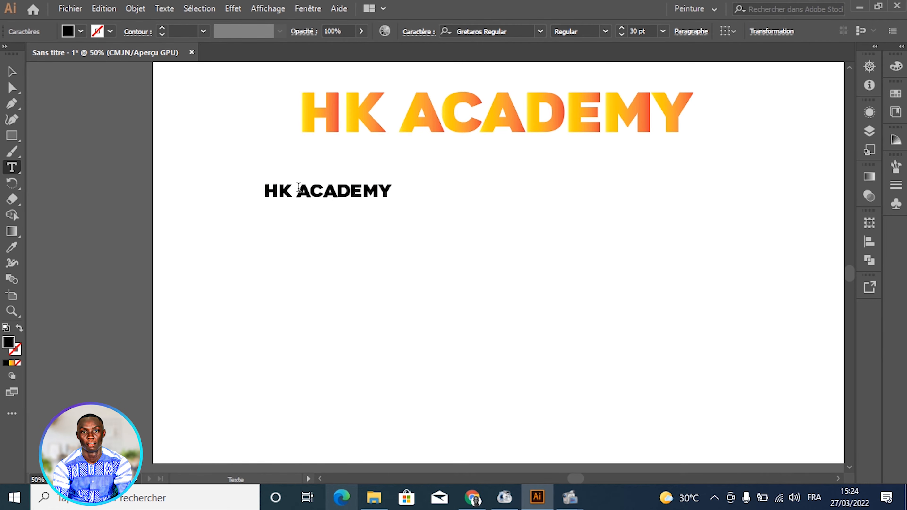
key(ctrl+a)
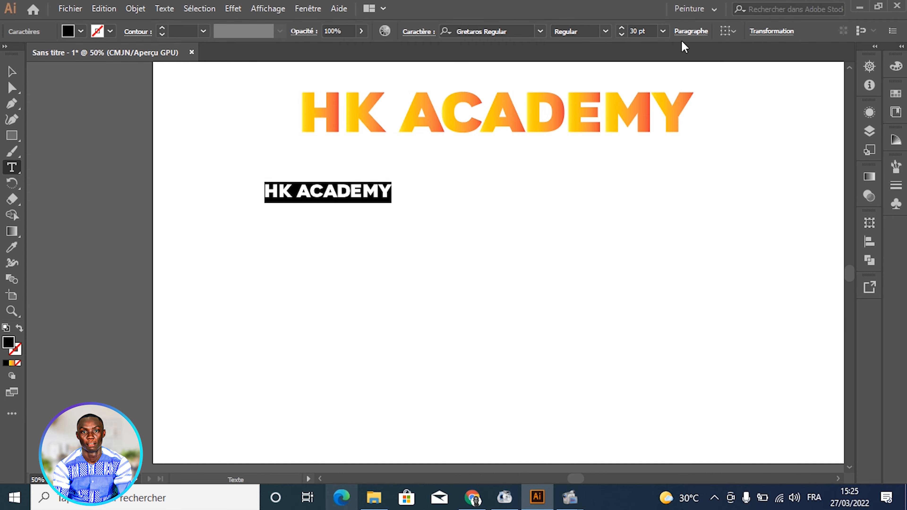
click(663, 31)
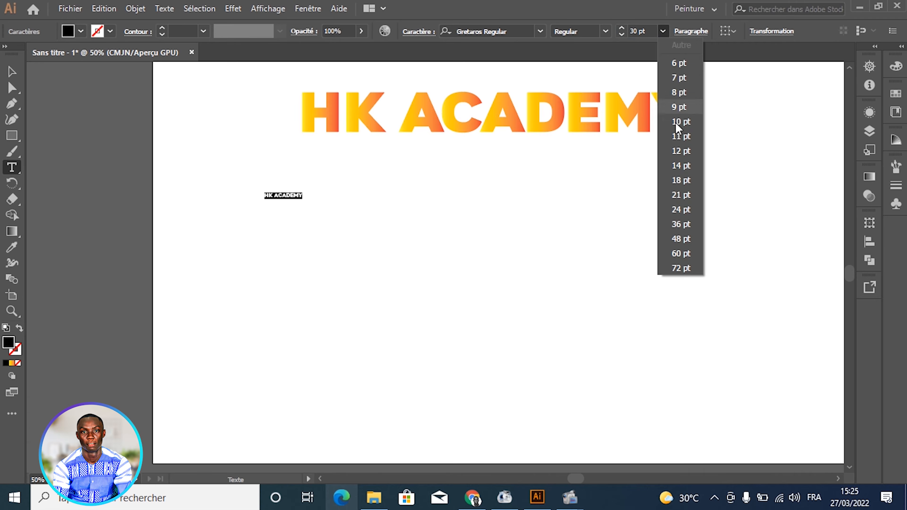
click(688, 268)
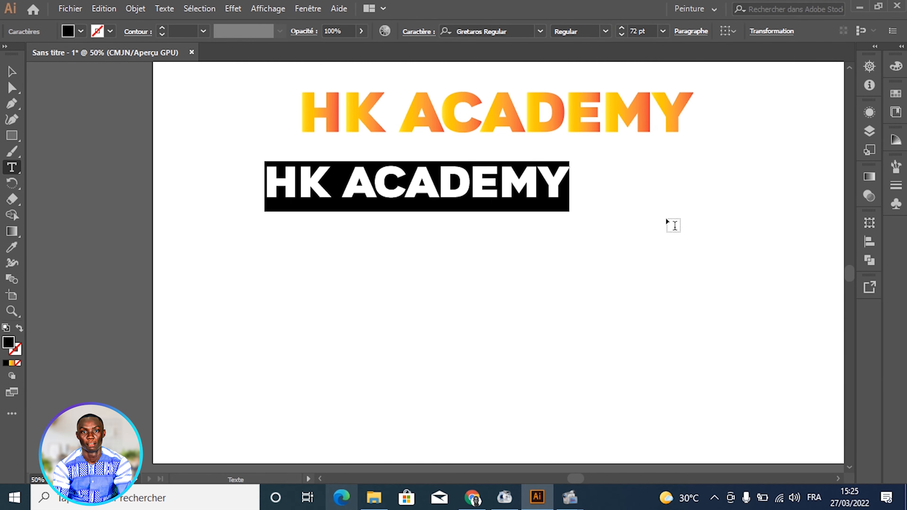
Step: Increase the selected text's font size stepwise to 87 pt
click(622, 29)
click(622, 29)
click(622, 28)
click(622, 29)
click(622, 29)
click(622, 28)
click(622, 28)
click(622, 29)
click(622, 29)
Step: Check the current font's available styles, search the fonts for Arial, and apply Arial Black to the selected text
click(606, 32)
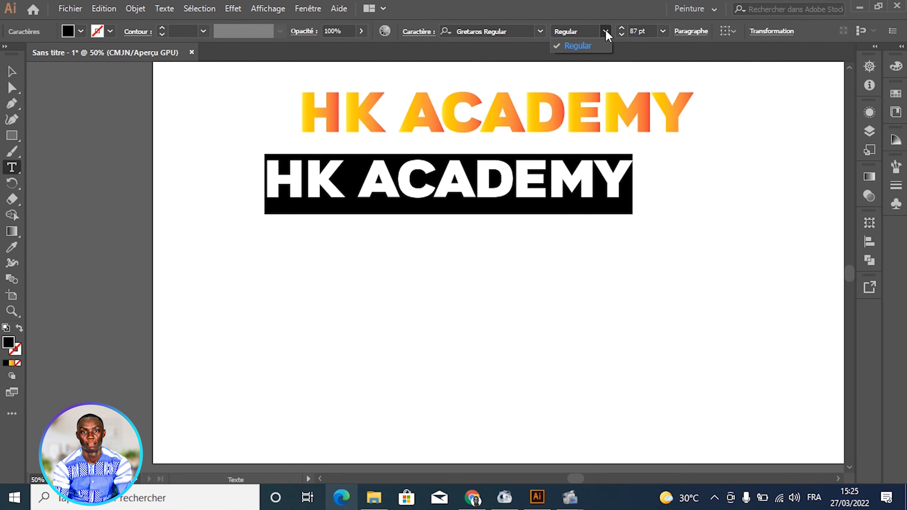
click(606, 32)
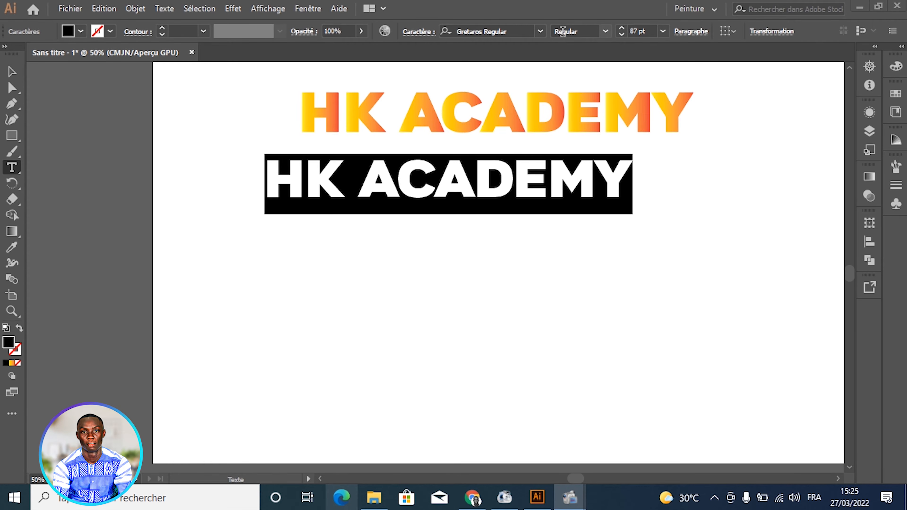
click(515, 32)
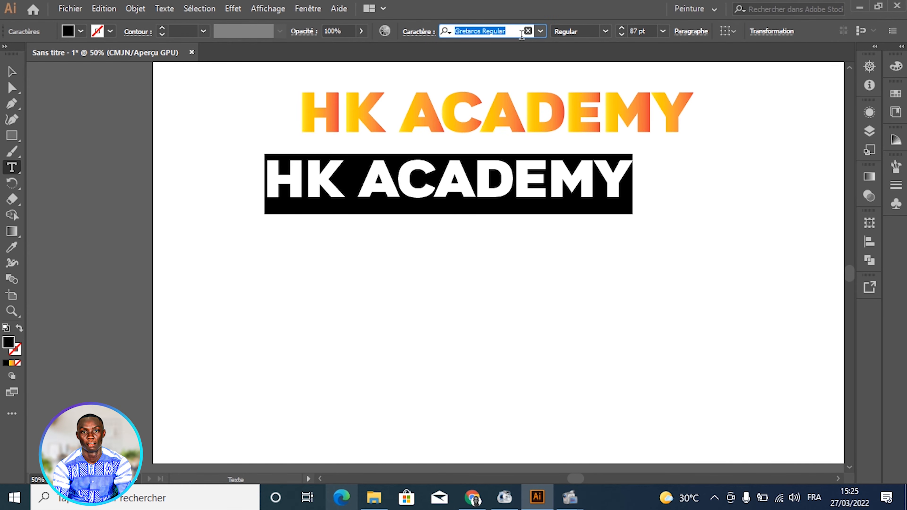
text(ARIAL)
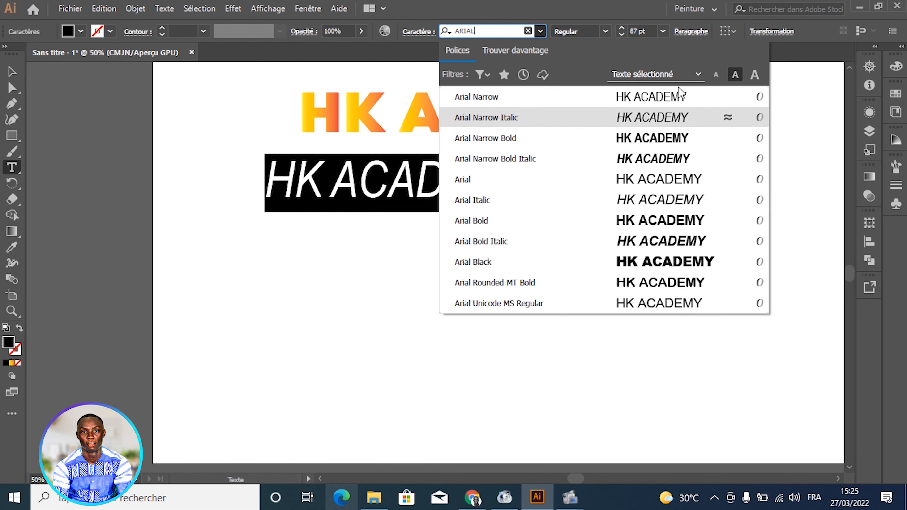
click(638, 262)
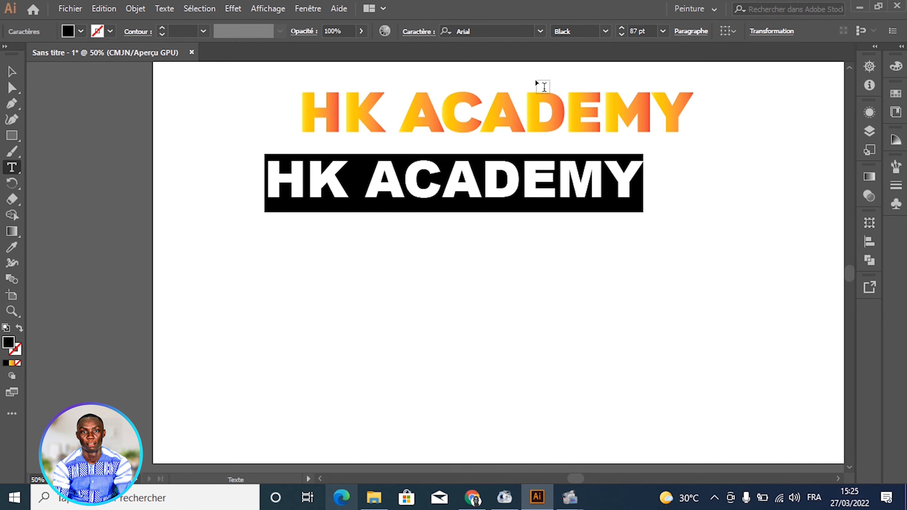
Step: Preview the available Arial styles on the selected HK ACADEMY text without changing its style
click(606, 32)
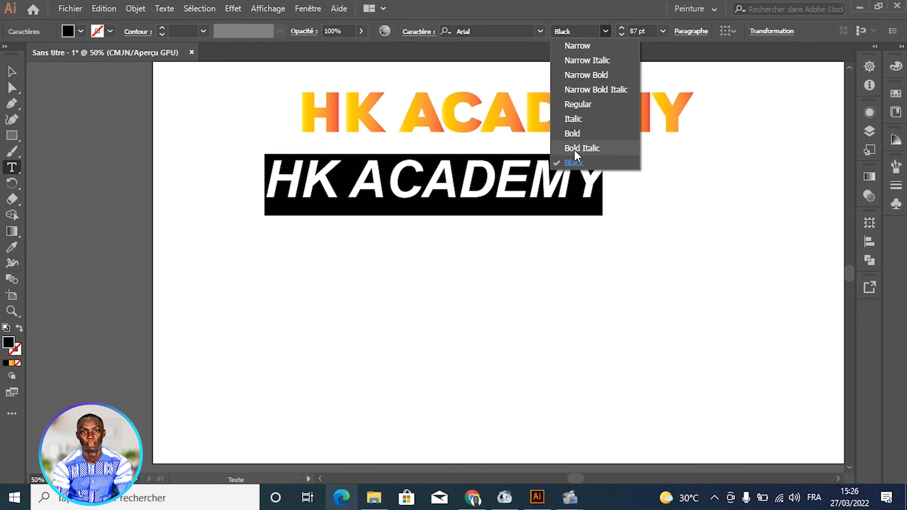
click(546, 20)
click(603, 32)
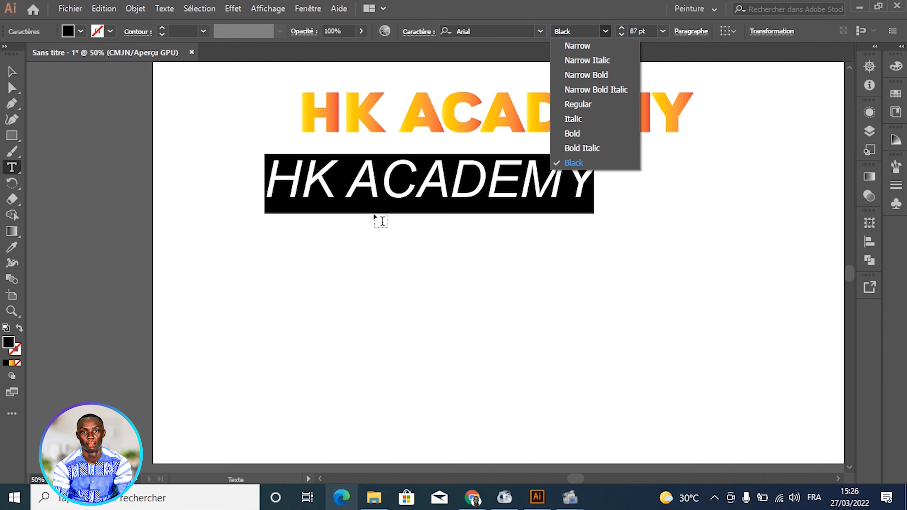
click(540, 31)
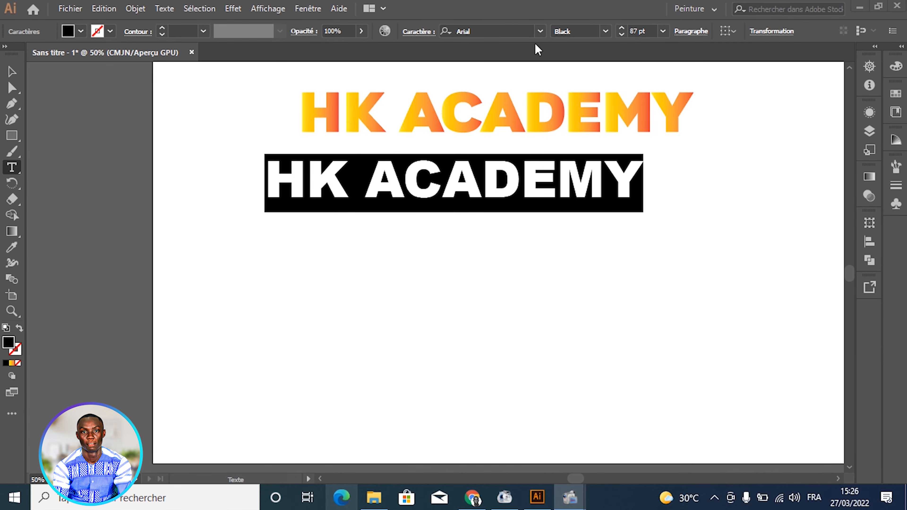
Step: Search the fonts for Couture and apply Couture Bold to the selected HK ACADEMY text
click(452, 34)
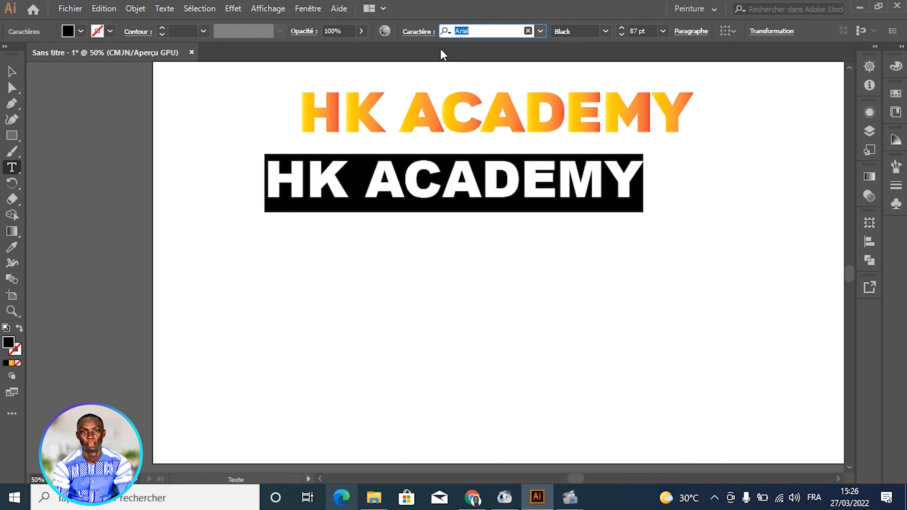
text(COU)
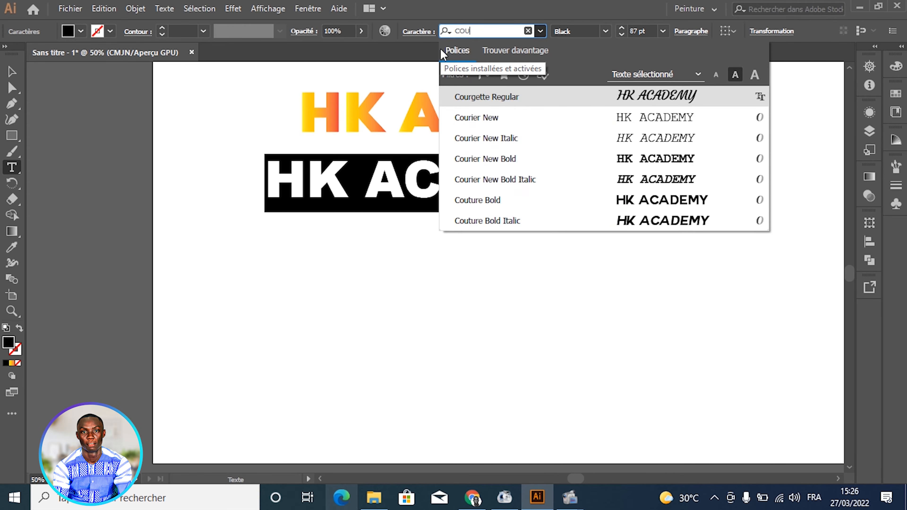
text(TU)
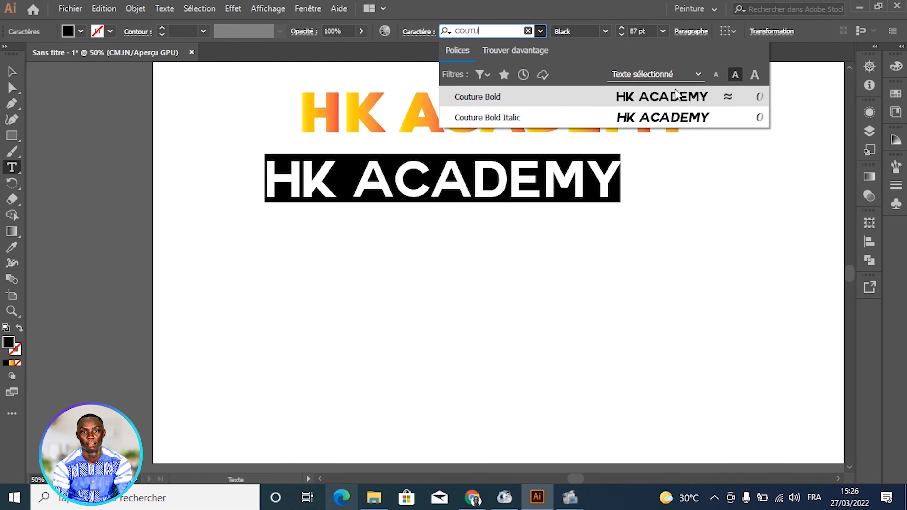
click(482, 100)
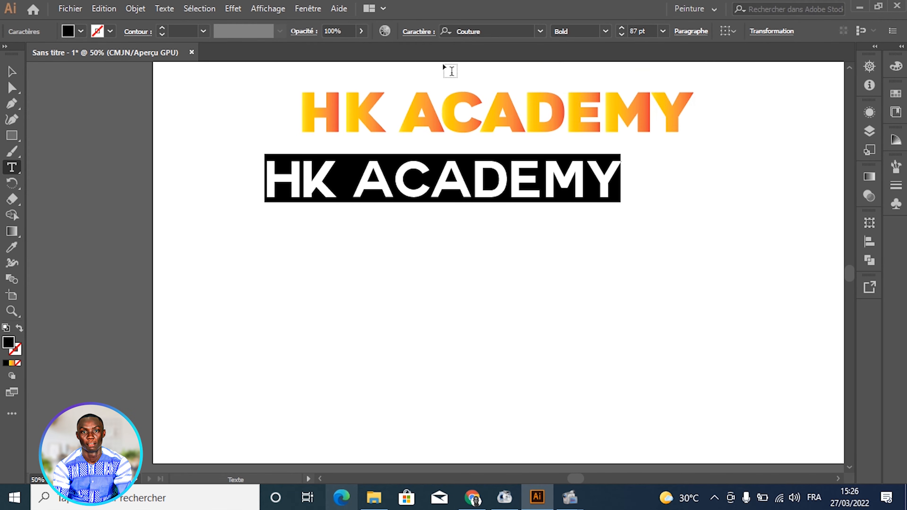
Step: Check which styles the Couture font offers for the selected text
click(604, 31)
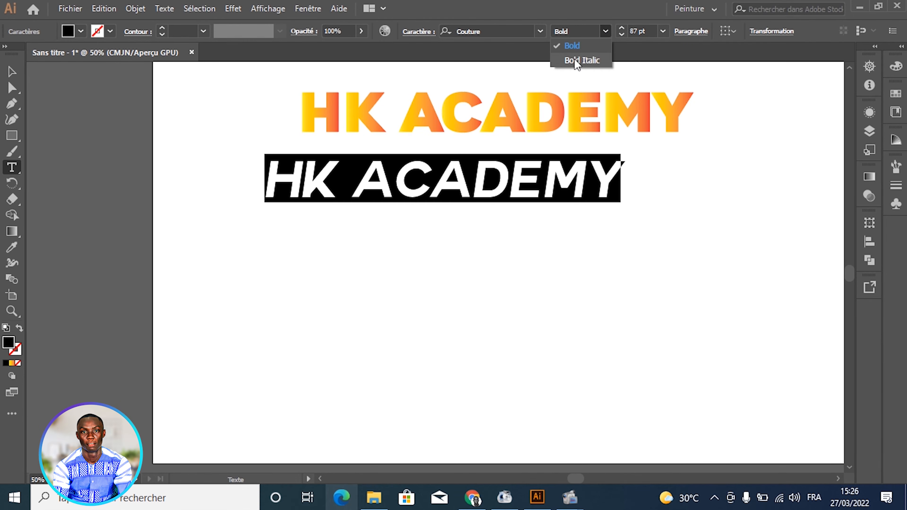
click(511, 33)
click(511, 34)
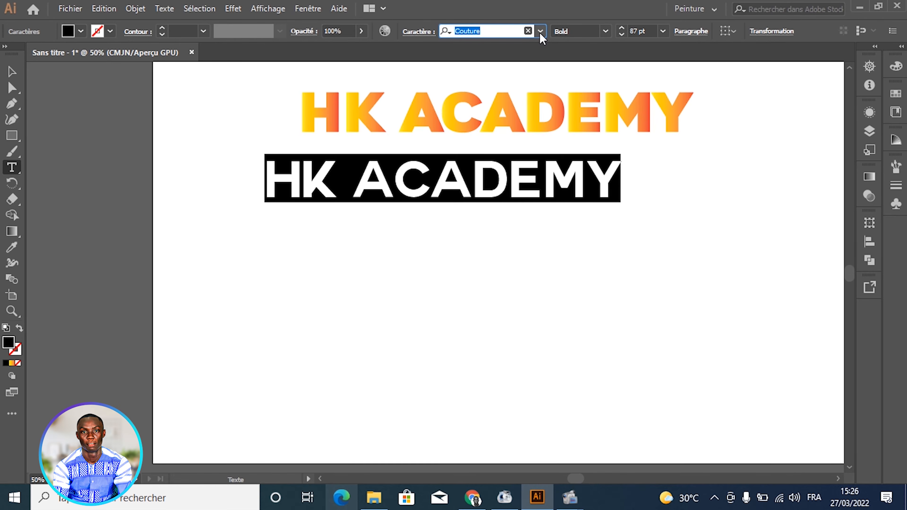
Step: Browse the full list of installed fonts, previewing several on the selected text, and leave it without choosing another font
click(540, 32)
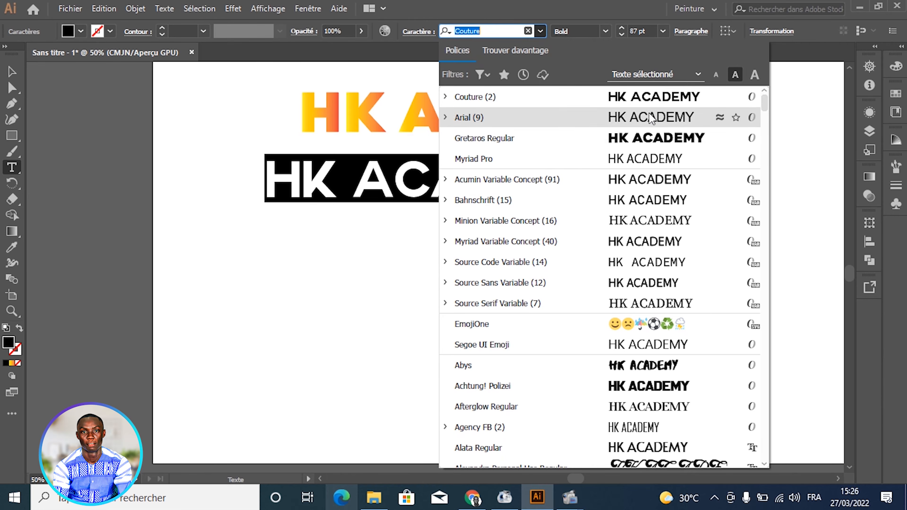
scroll(648, 218, down, 7)
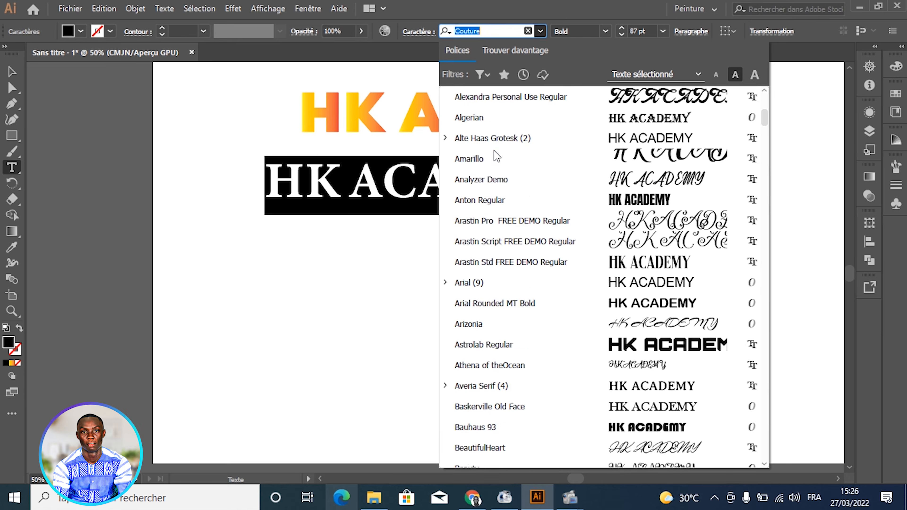
scroll(658, 279, down, 4)
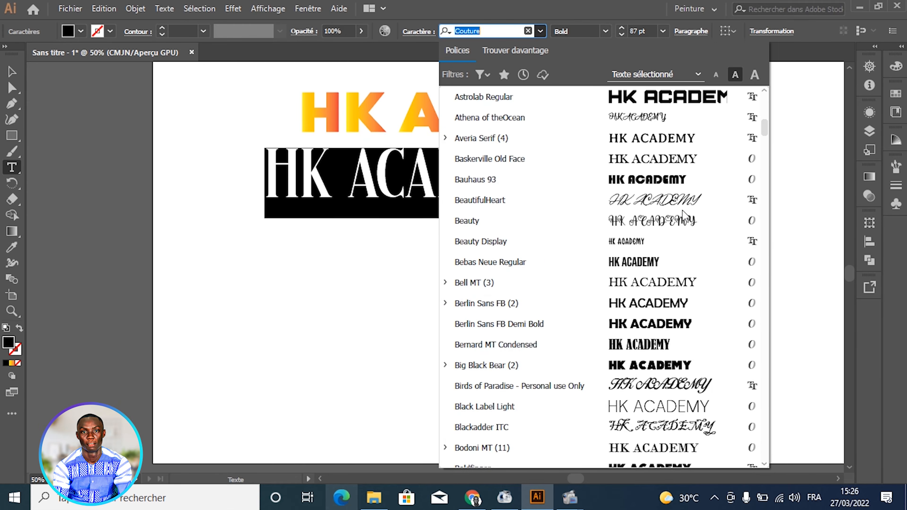
scroll(658, 278, down, 6)
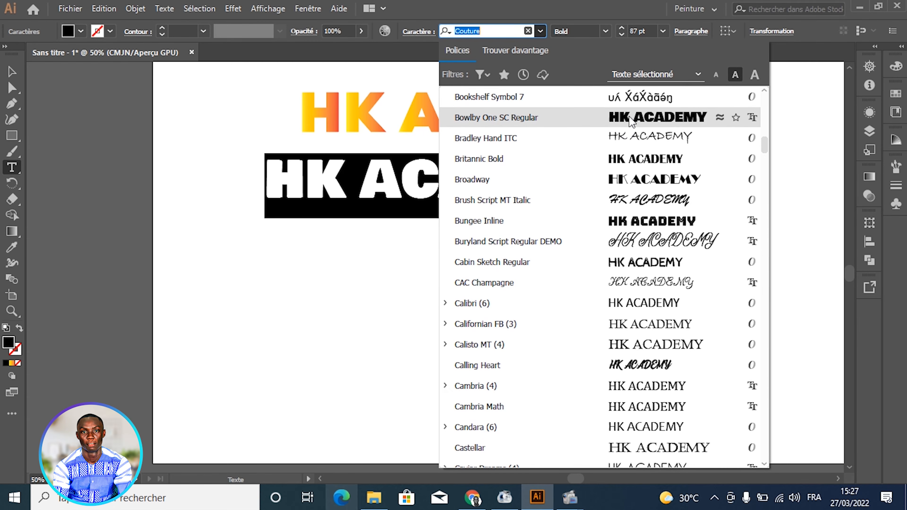
scroll(645, 123, down, 3)
scroll(670, 207, down, 6)
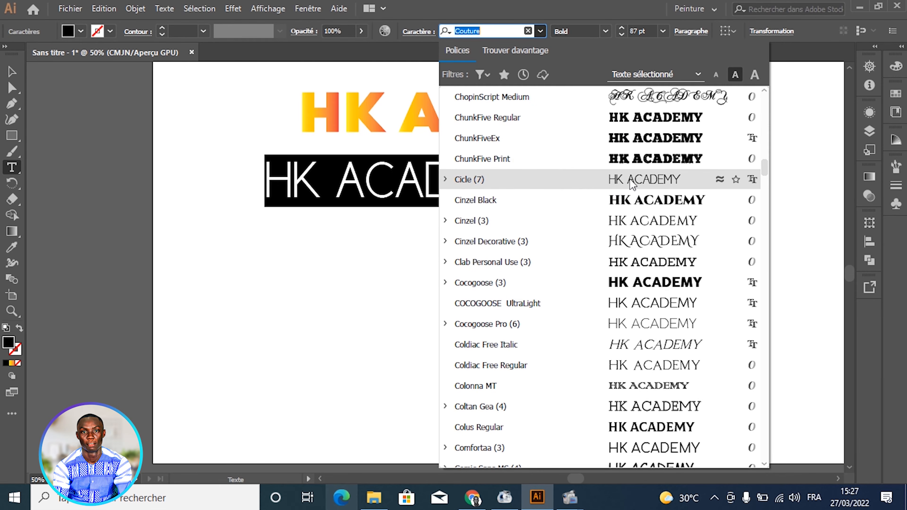
scroll(629, 180, down, 2)
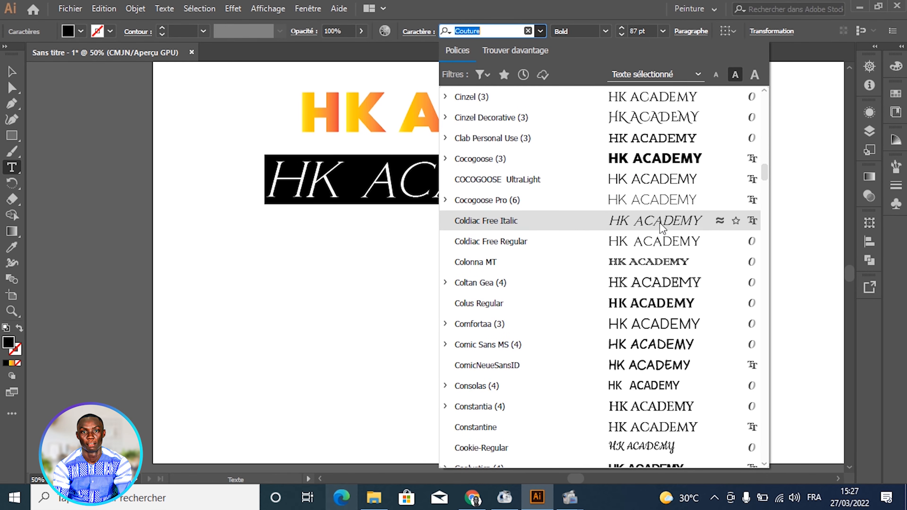
scroll(664, 228, down, 6)
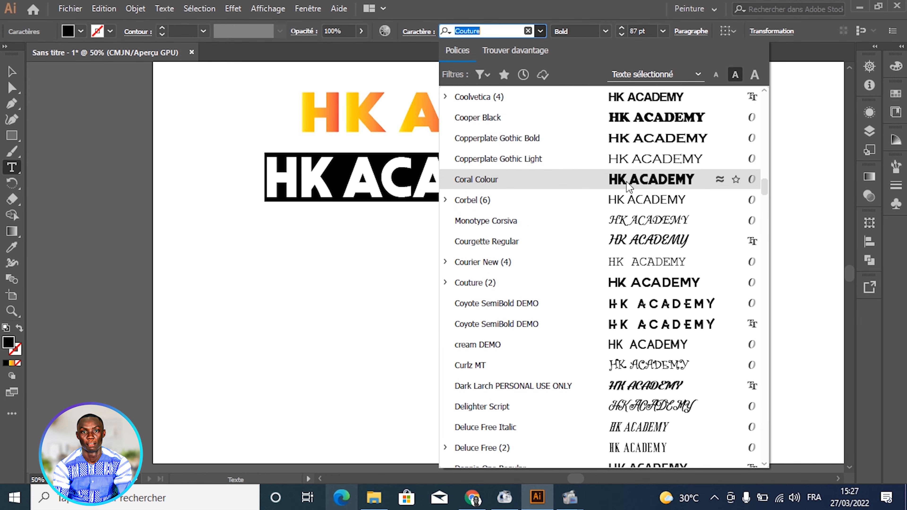
click(362, 187)
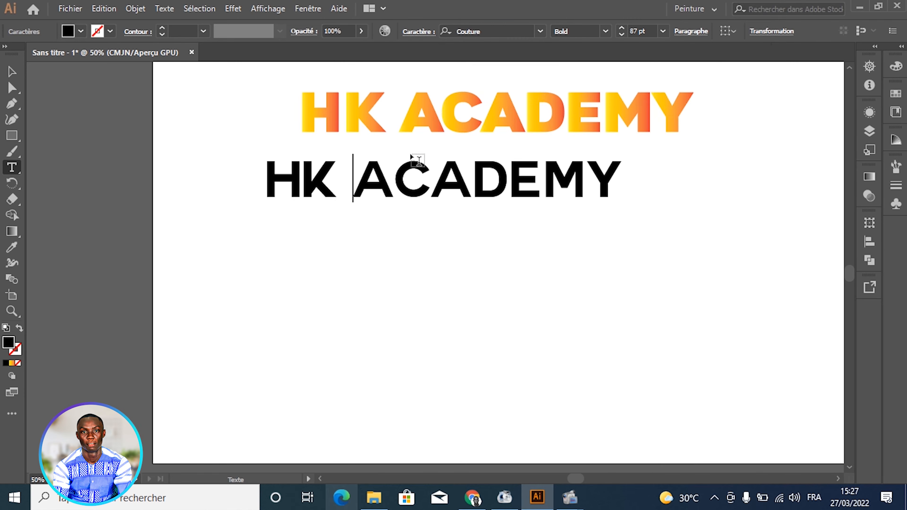
Step: Start recolouring the artwork and try shifting the individual colour handles around the colour wheel
click(385, 31)
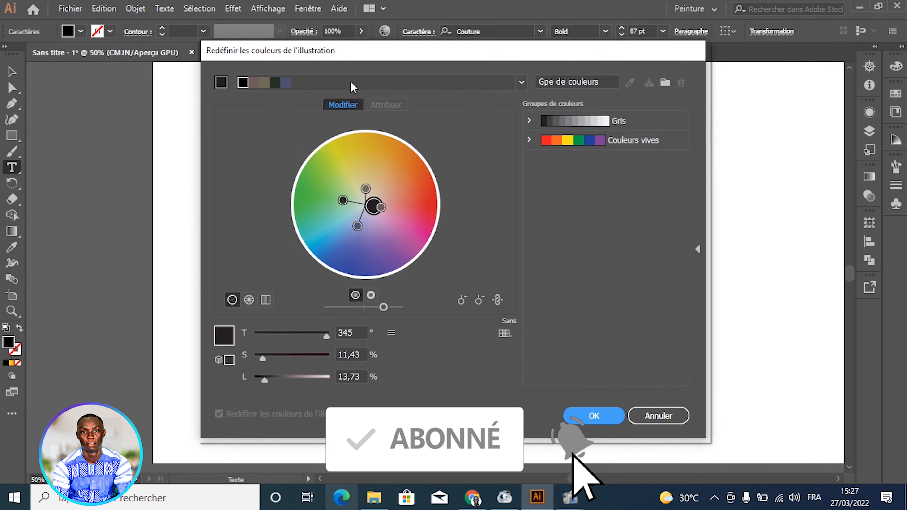
drag(360, 59, 514, 51)
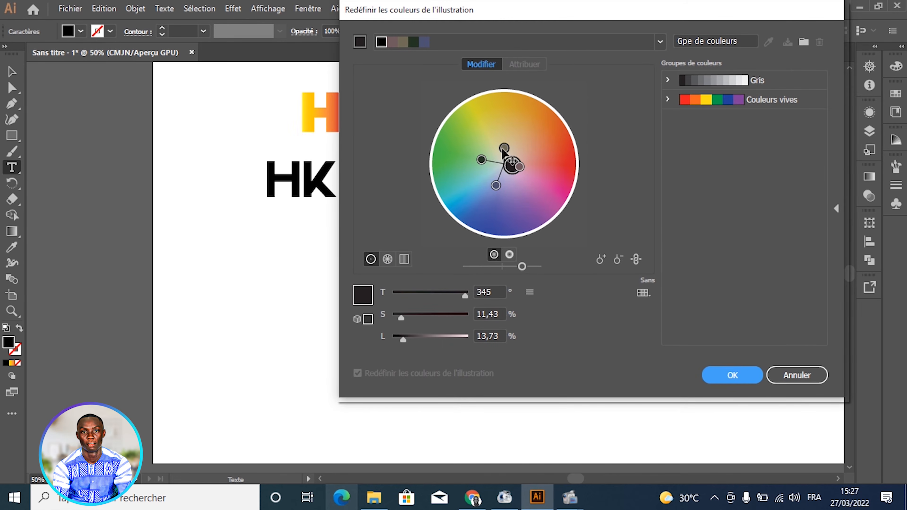
drag(503, 148, 488, 128)
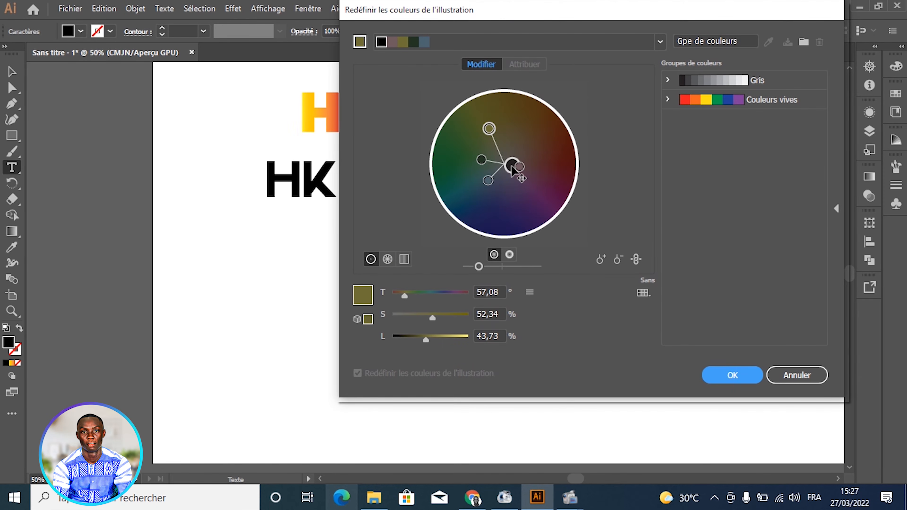
drag(511, 166, 542, 158)
drag(494, 186, 459, 176)
drag(450, 119, 500, 149)
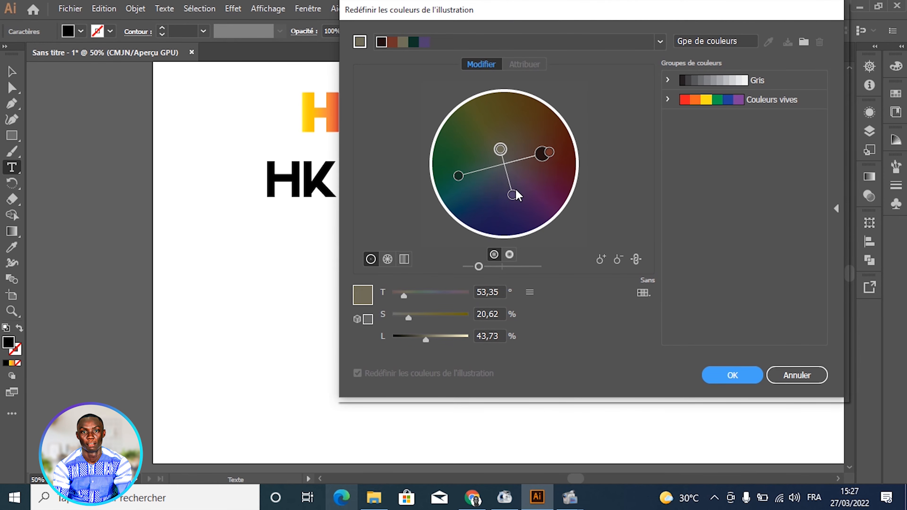
click(548, 153)
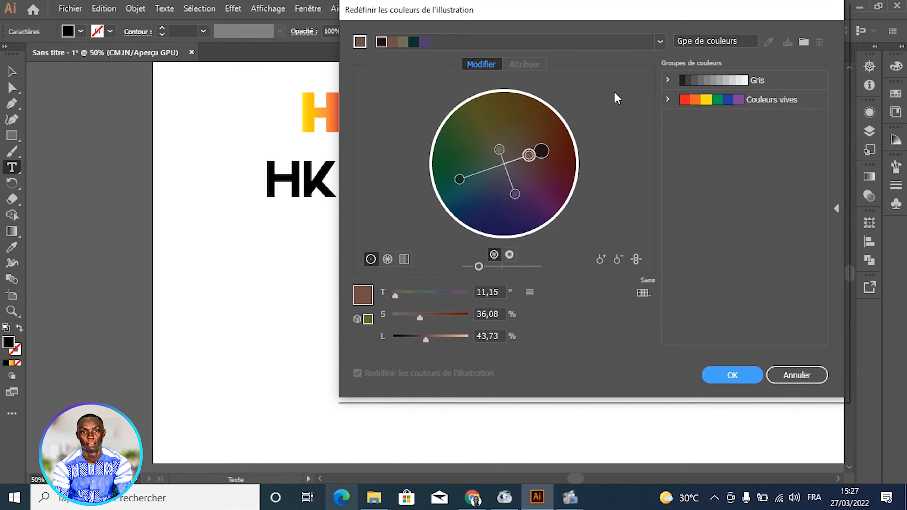
Step: Try the Couleurs vives colour group, look through its swatches and the harmony rules, and cancel the recolouring
click(697, 98)
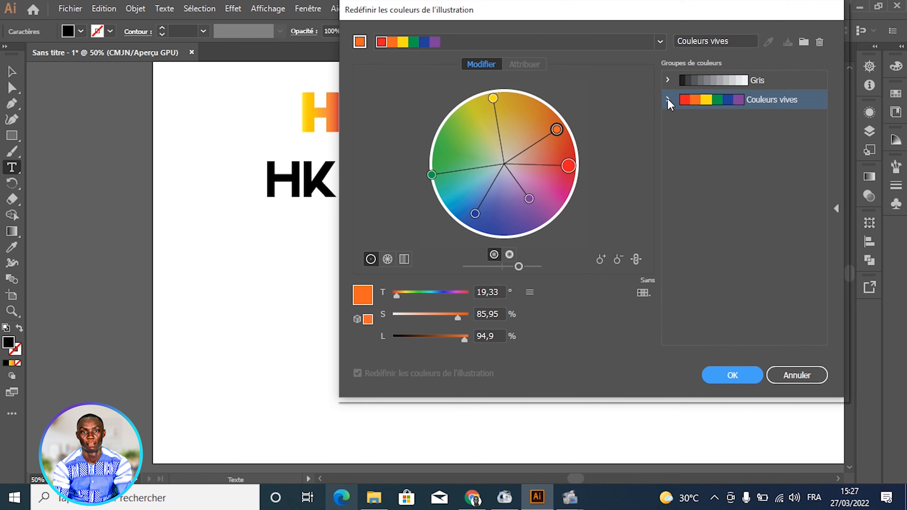
click(668, 100)
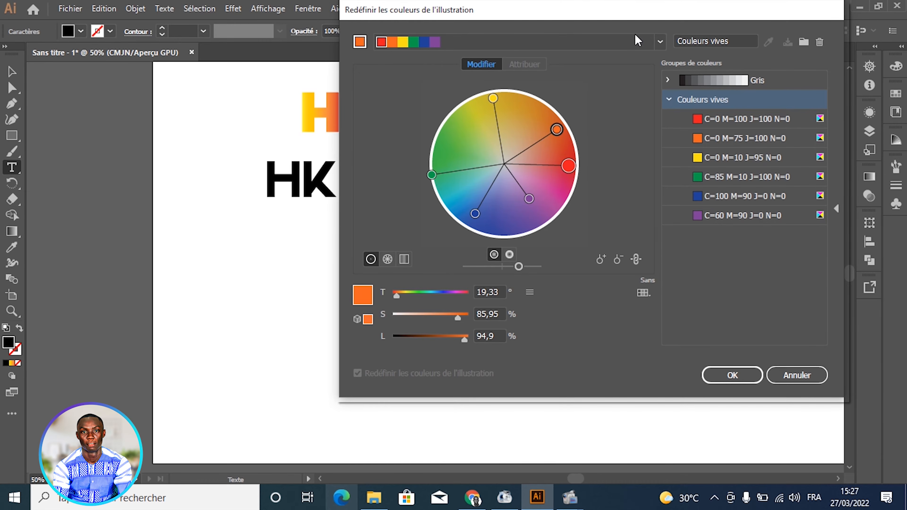
click(660, 42)
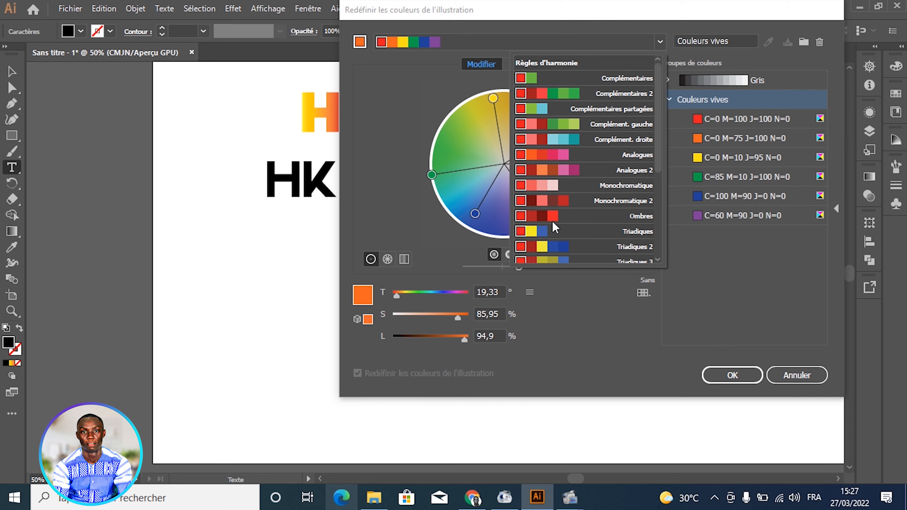
scroll(660, 148, down, 5)
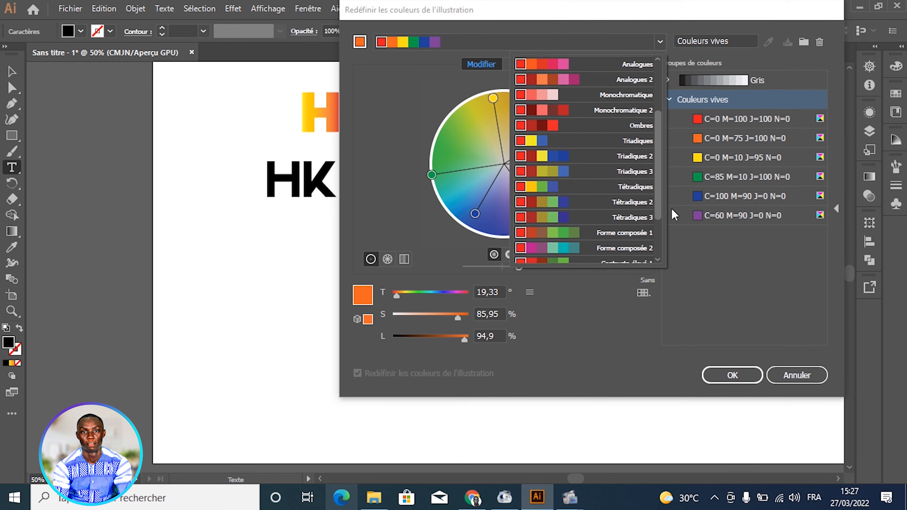
click(807, 383)
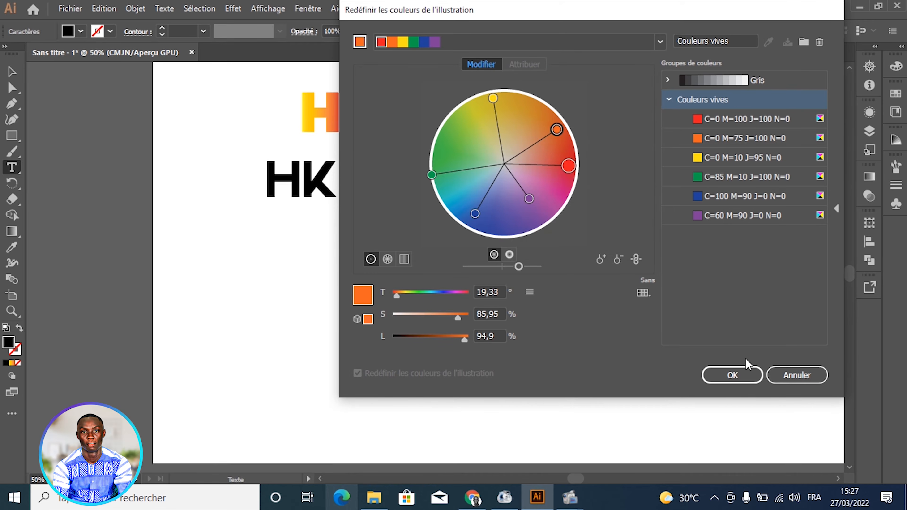
click(794, 377)
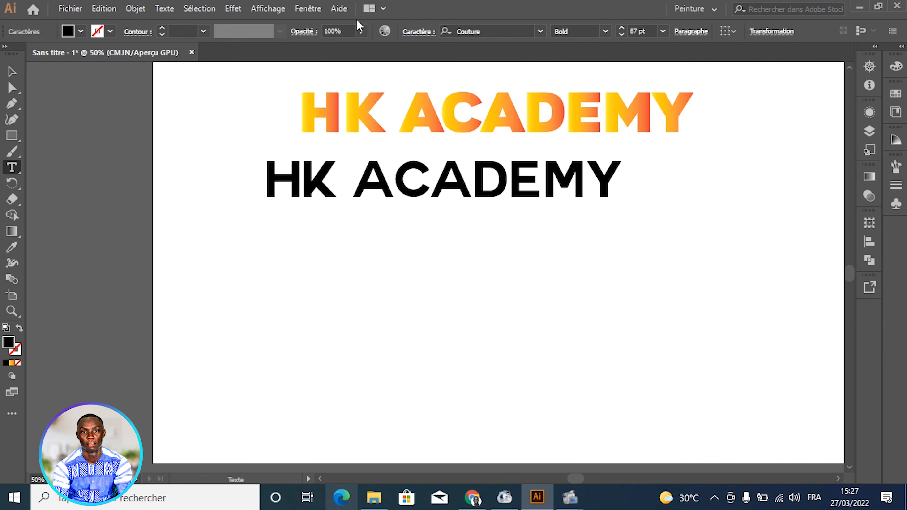
Step: Look at the opacity control and select all characters of the black HK ACADEMY text
click(361, 31)
mouse_move(359, 48)
mouse_down()
mouse_move(334, 47)
mouse_move(358, 47)
mouse_up()
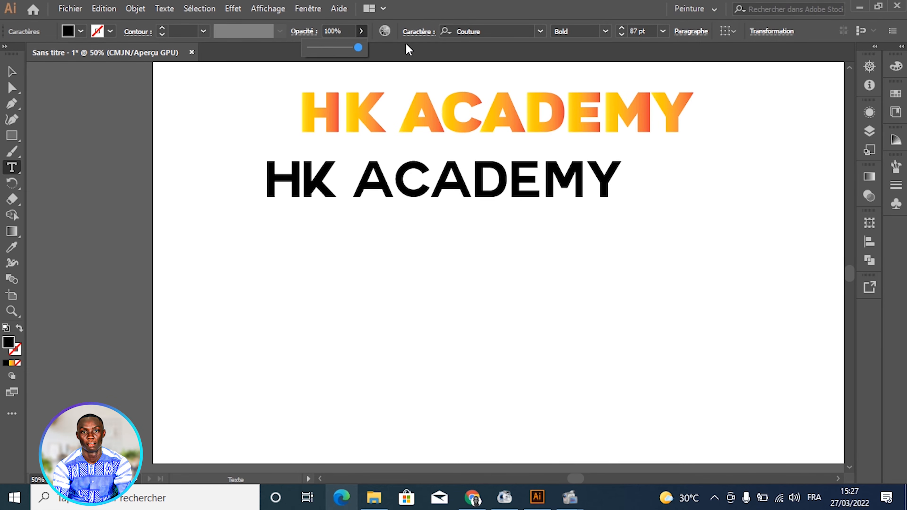
click(364, 178)
key(ctrl)
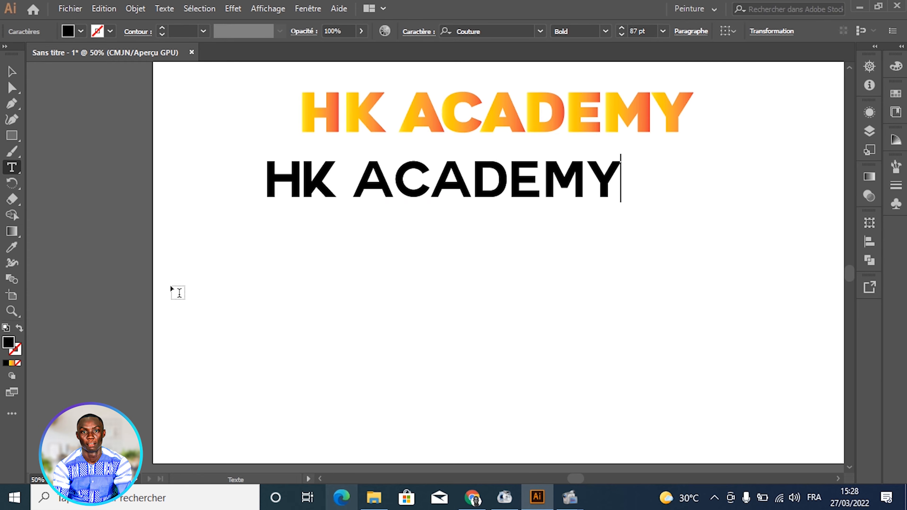
key(ctrl+a)
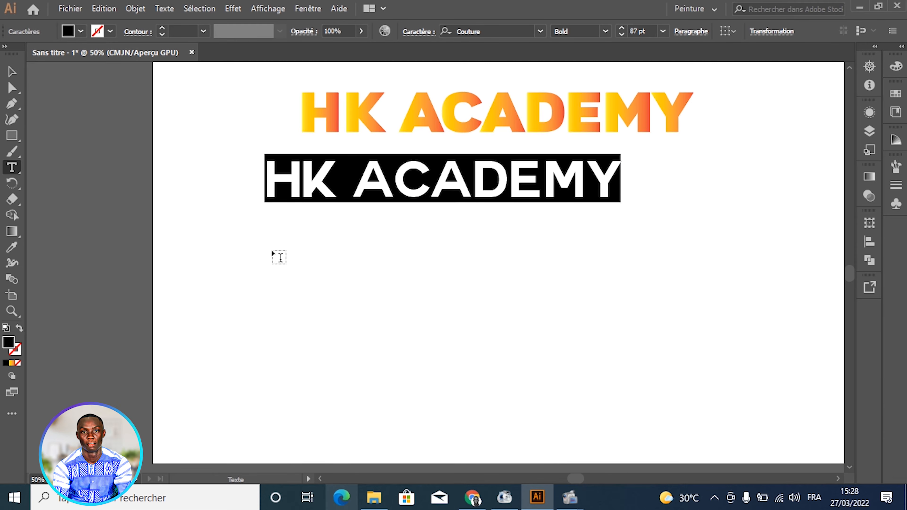
Step: Try an opacity of 19% on the selected HK ACADEMY text and undo the change
click(361, 32)
drag(355, 54, 326, 57)
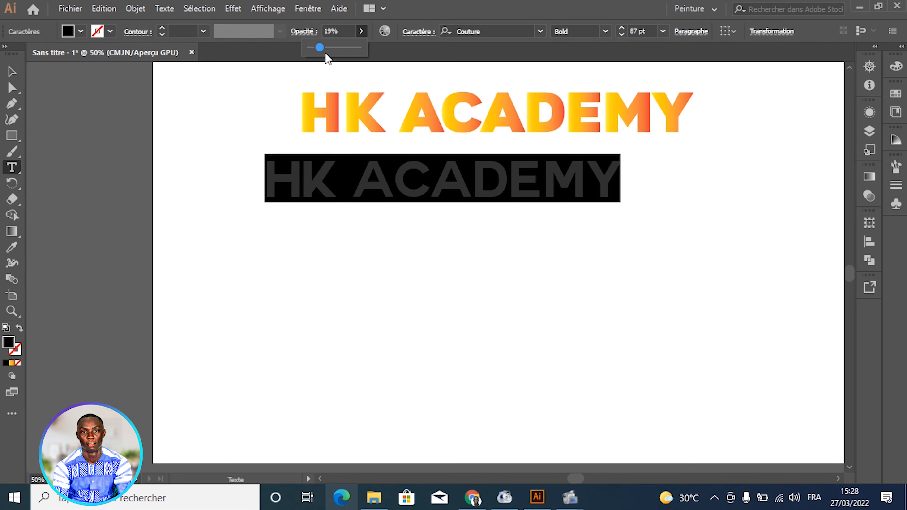
click(394, 179)
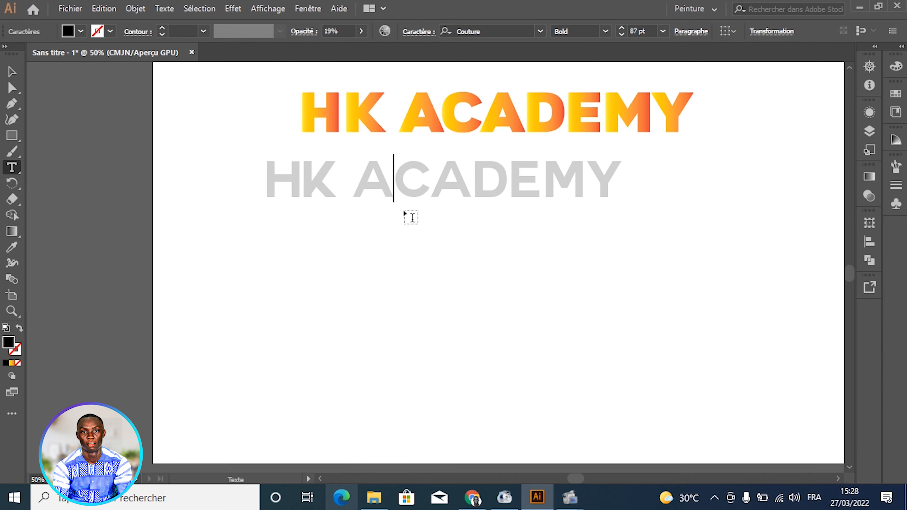
key(ctrl+z)
key(ctrl+z)
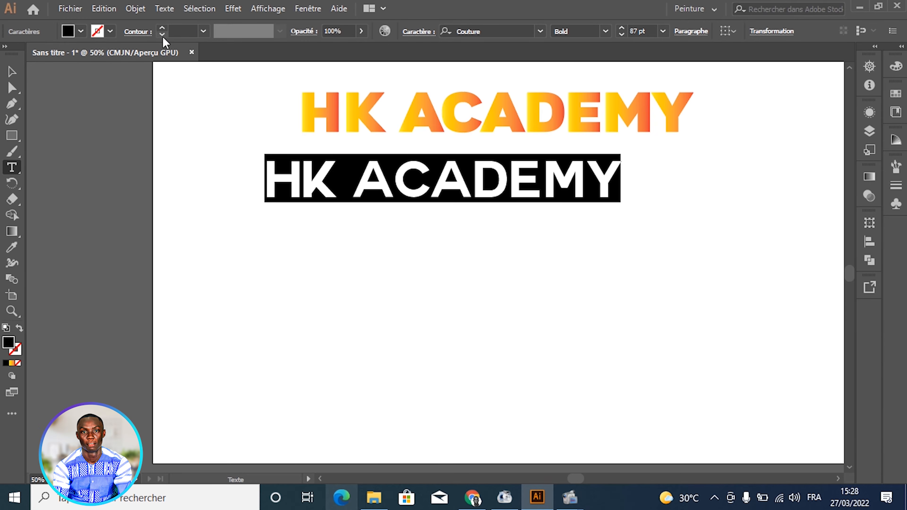
Step: Browse the fill and outline swatches and try a yellow, then a red outline on the selected HK ACADEMY text
click(84, 28)
click(82, 31)
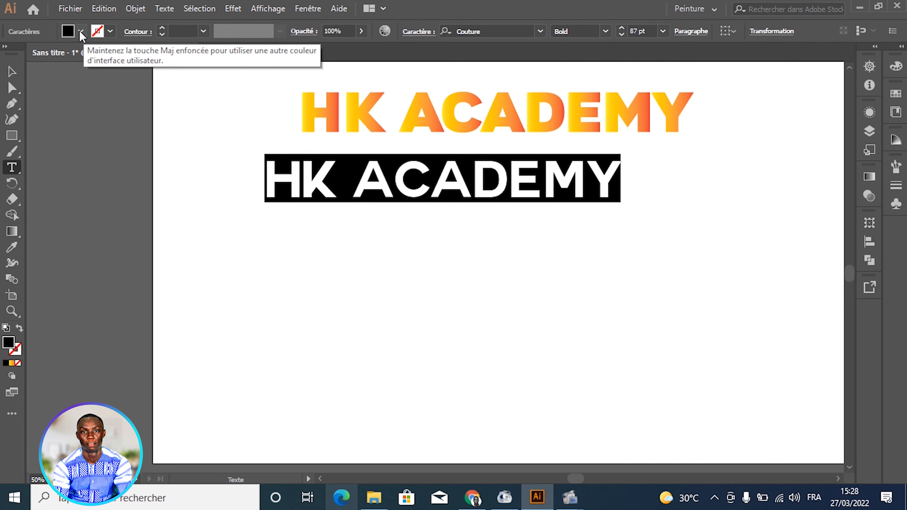
click(81, 31)
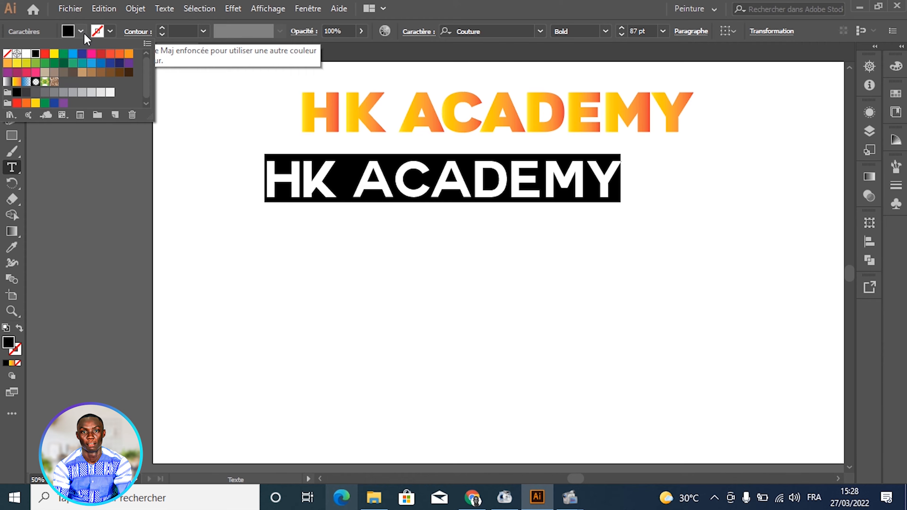
click(109, 30)
click(109, 31)
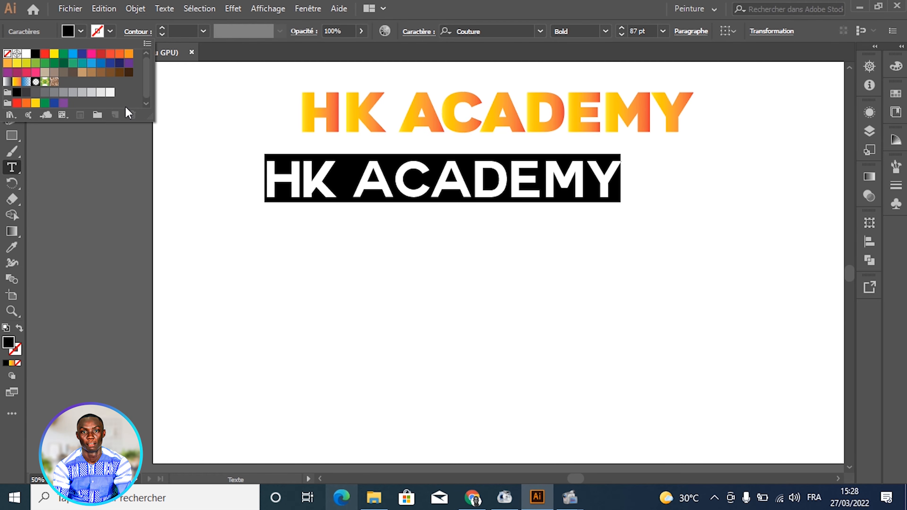
click(78, 33)
click(103, 32)
click(117, 29)
click(110, 32)
click(54, 53)
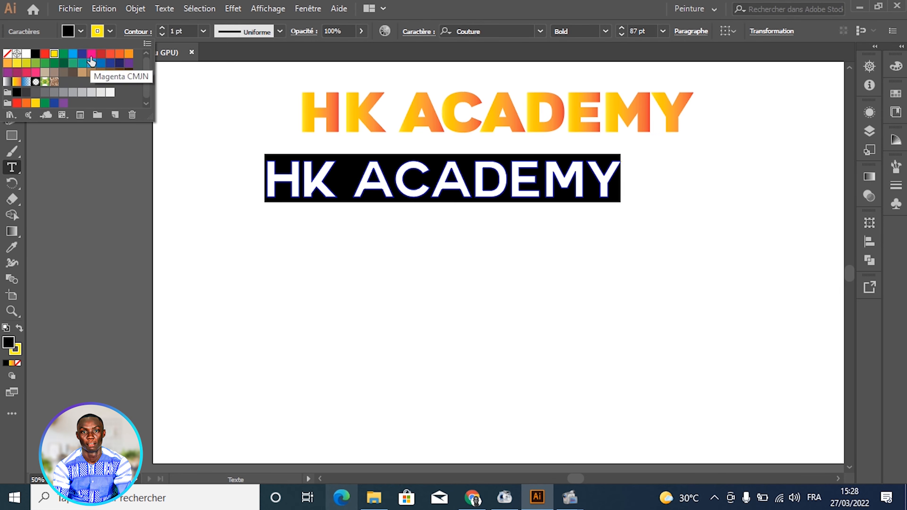
click(101, 53)
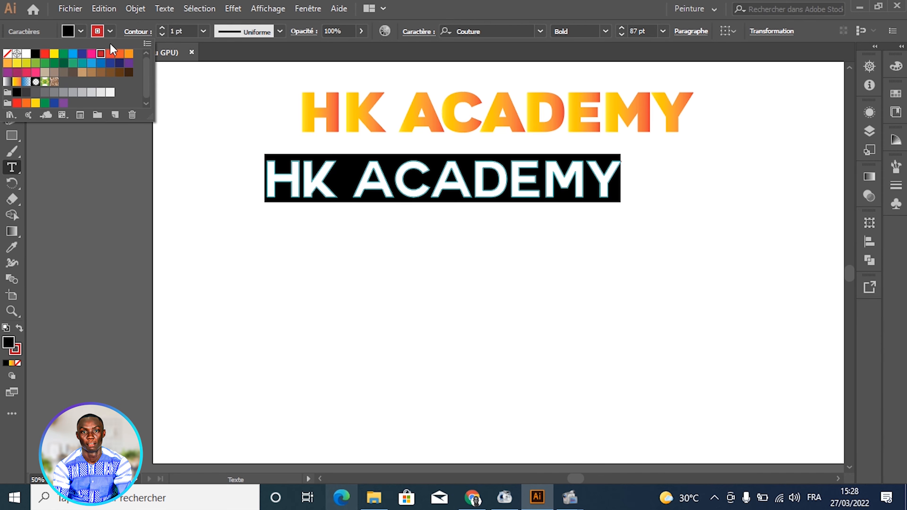
Step: Try a 4 pt outline weight on the HK ACADEMY text and reduce it to 1 pt
click(162, 28)
click(162, 28)
click(162, 28)
click(162, 29)
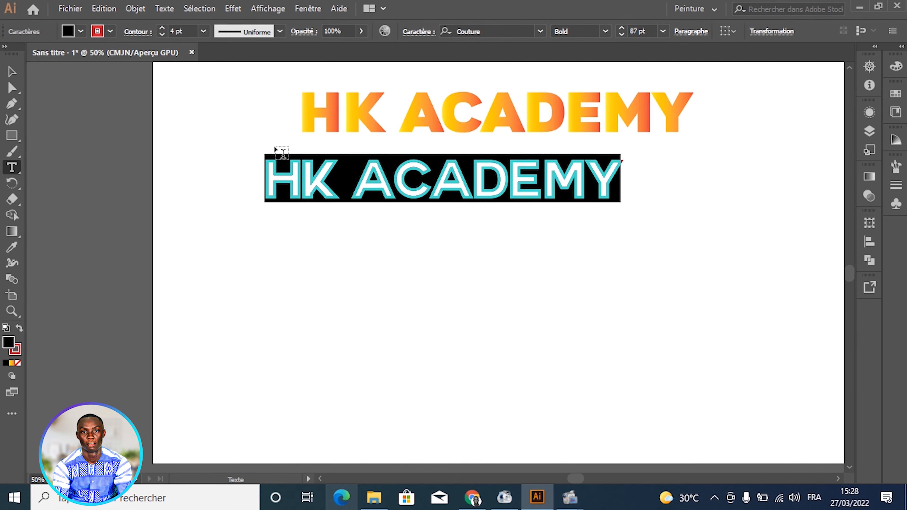
click(290, 170)
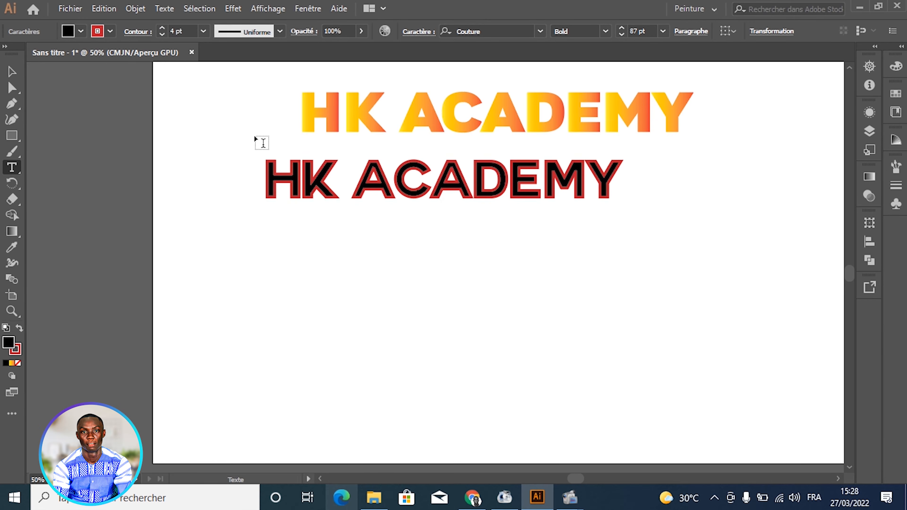
key(ctrl+a)
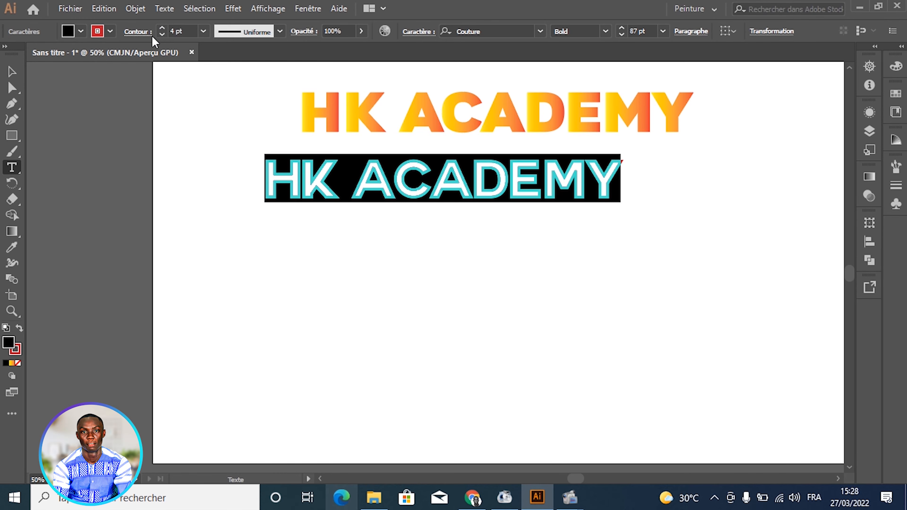
click(162, 35)
click(162, 35)
click(162, 34)
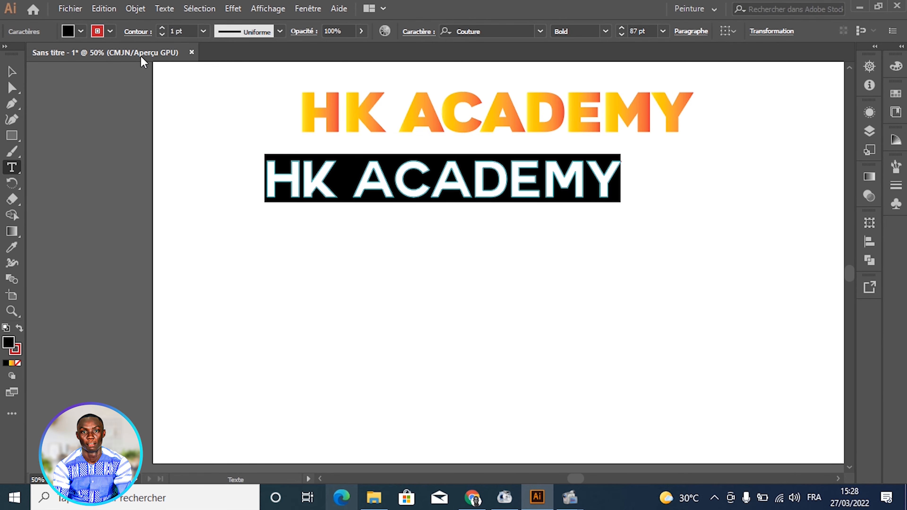
Step: Change the outline colour of the second HK ACADEMY text to light blue and deselect its characters
click(110, 35)
click(72, 54)
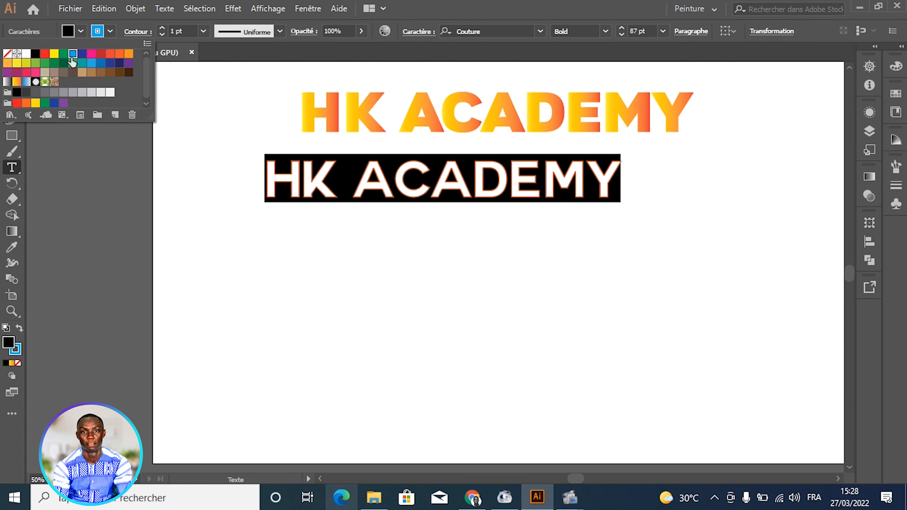
click(272, 160)
click(300, 177)
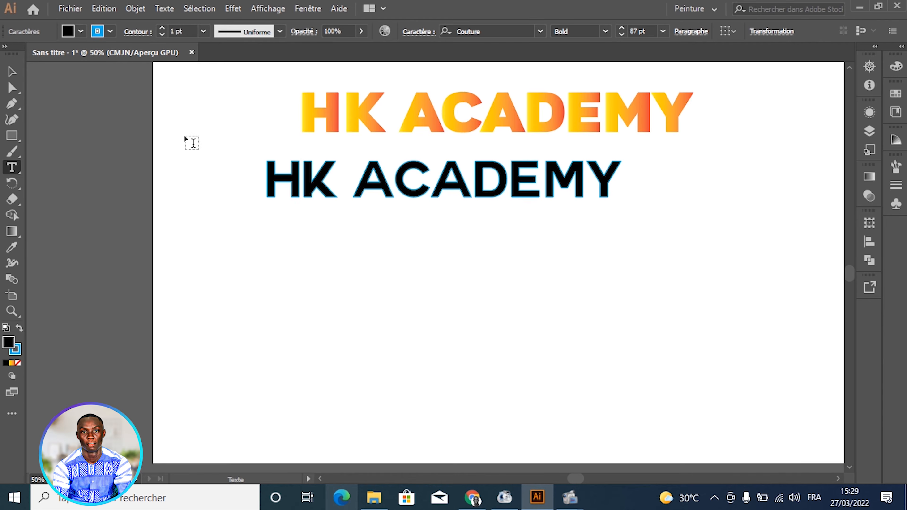
Step: Select all the outlined HK ACADEMY characters and try yellow, green, grey and pinkish-red fill swatches
key(ctrl+a)
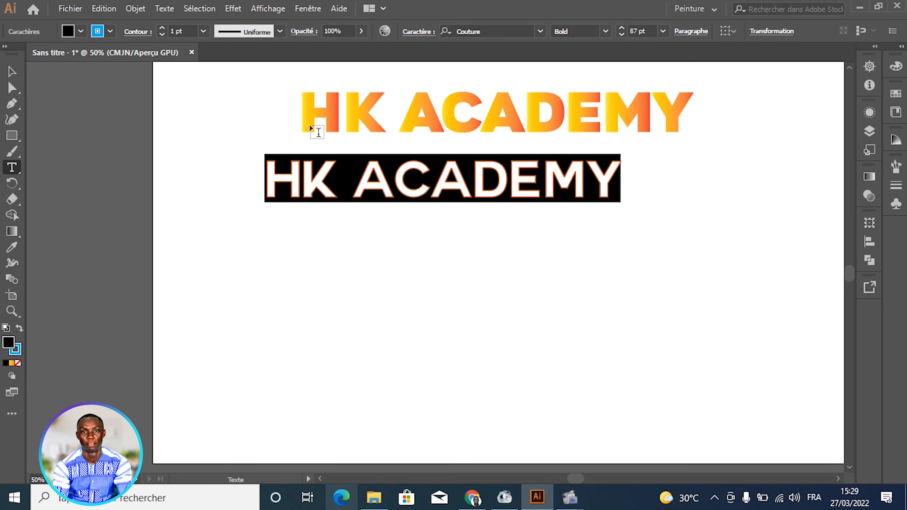
click(81, 32)
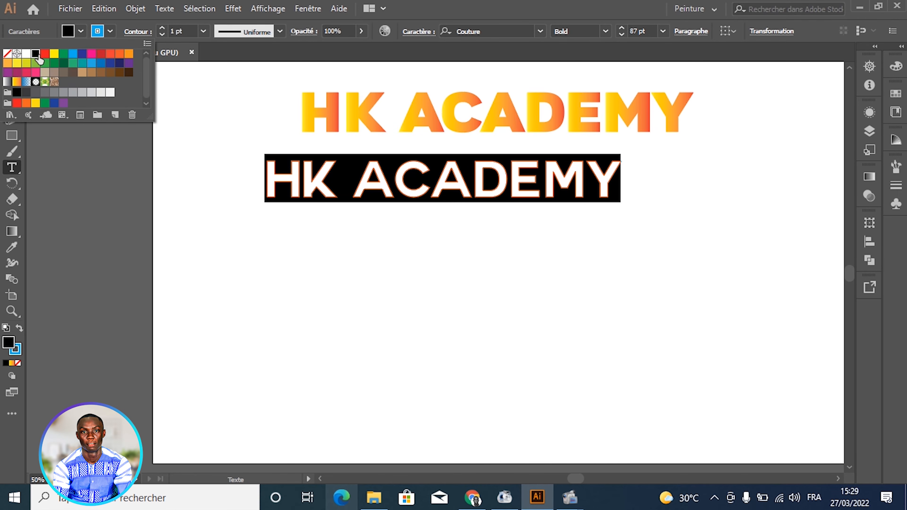
click(53, 55)
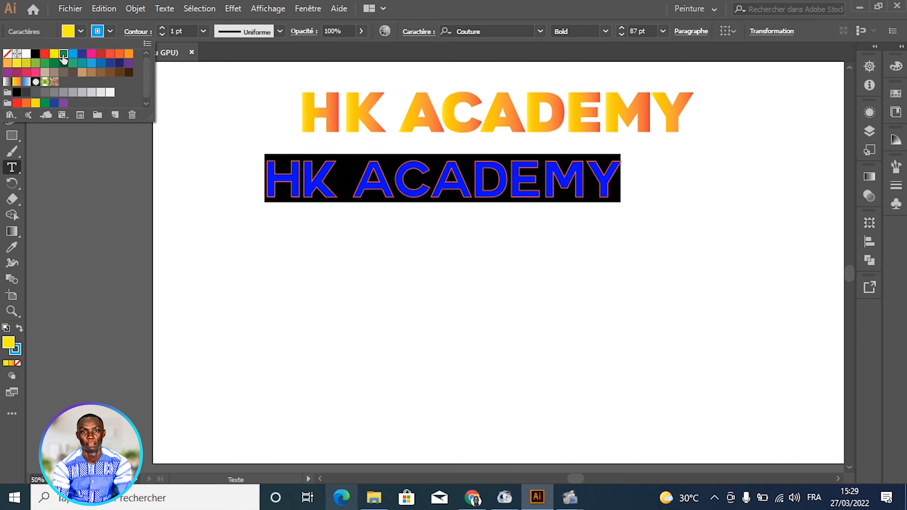
click(63, 53)
click(72, 92)
click(26, 73)
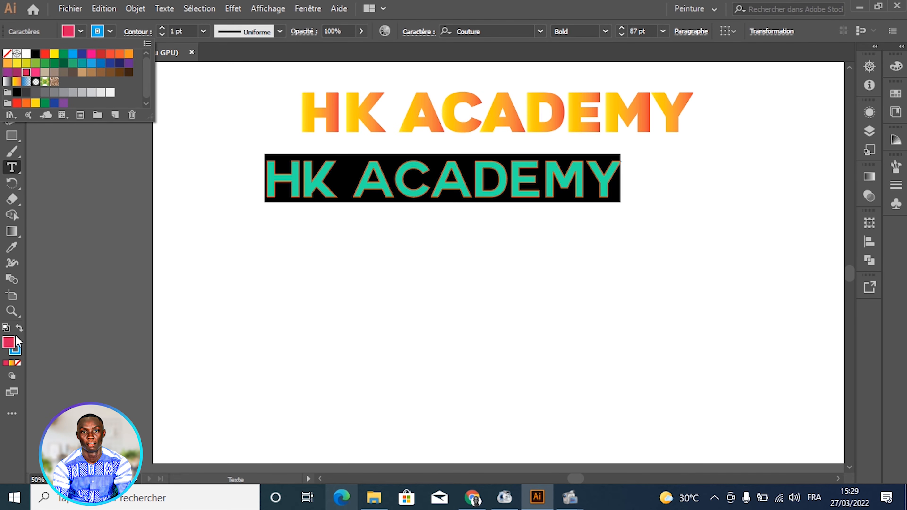
Step: Open the colour picker for the text's fill and try several hues, including the cyan 10DDE2
click(11, 345)
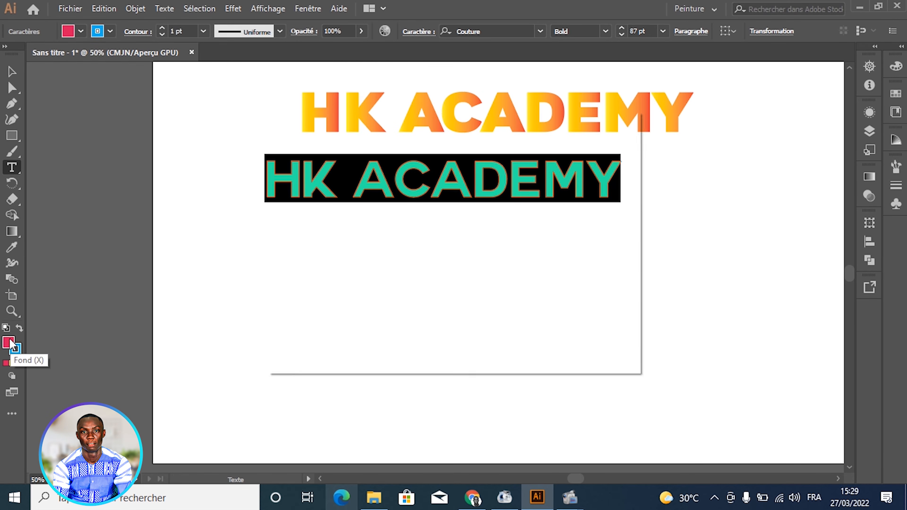
double_click(10, 345)
drag(366, 118, 565, 120)
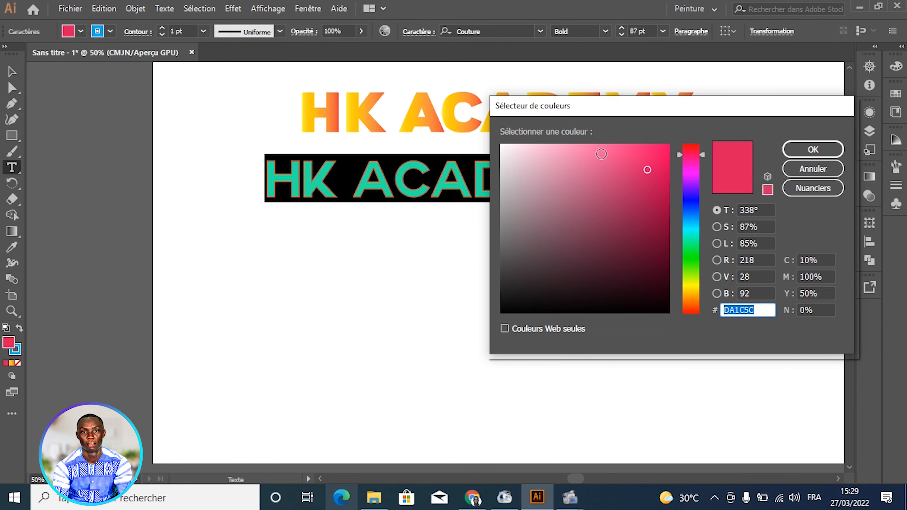
click(692, 238)
click(691, 270)
mouse_move(661, 200)
mouse_down()
mouse_move(646, 166)
mouse_move(615, 151)
mouse_move(670, 145)
mouse_move(662, 218)
mouse_move(666, 206)
mouse_move(591, 192)
mouse_move(658, 156)
mouse_move(660, 201)
mouse_move(657, 162)
mouse_up()
click(698, 260)
click(691, 249)
click(691, 207)
click(691, 227)
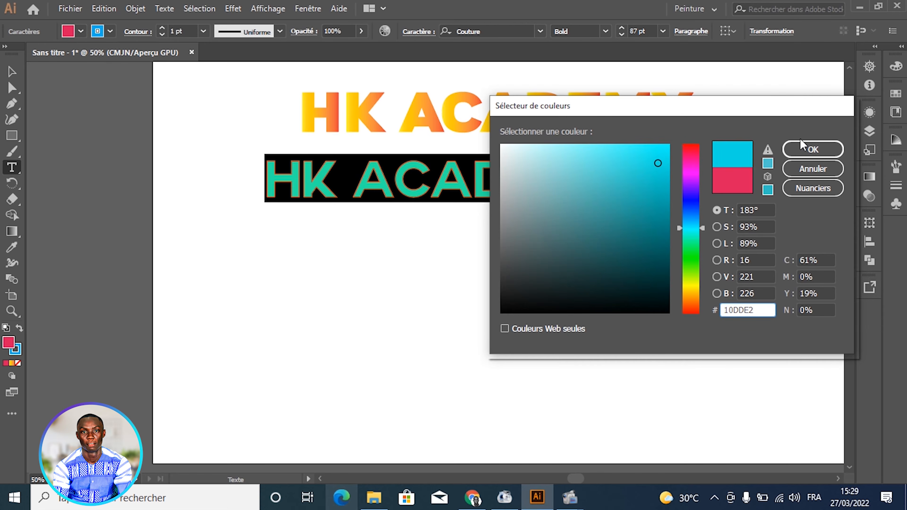
Step: Choose the vivid pink F4005E as the HK ACADEMY text's fill and apply it
click(693, 160)
click(695, 172)
mouse_move(684, 167)
mouse_down()
mouse_move(689, 160)
mouse_move(668, 149)
mouse_up()
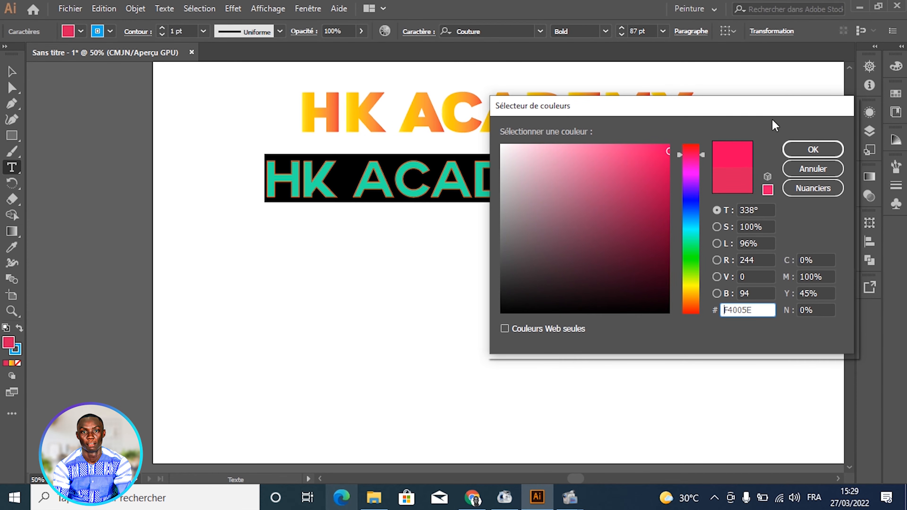
click(812, 150)
click(548, 177)
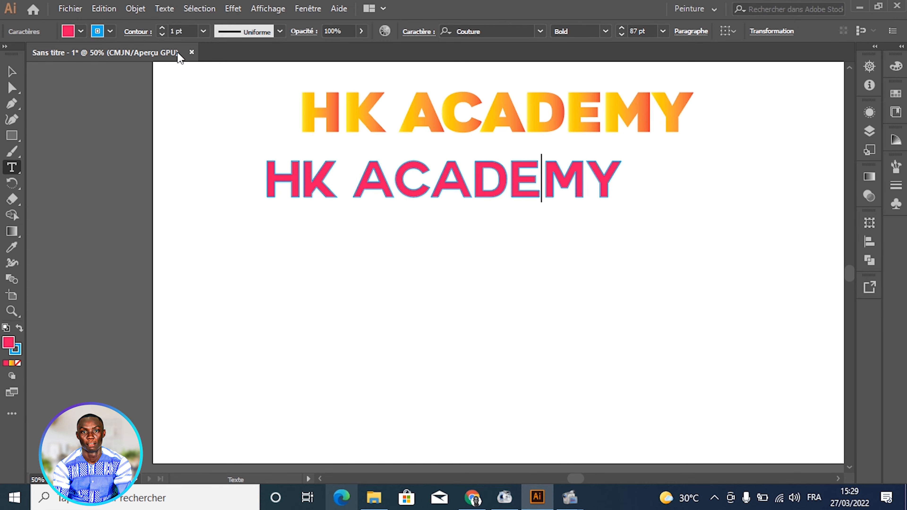
Step: Select all the pink HK ACADEMY characters and set their outline weight to 4 pt
key(ctrl+a)
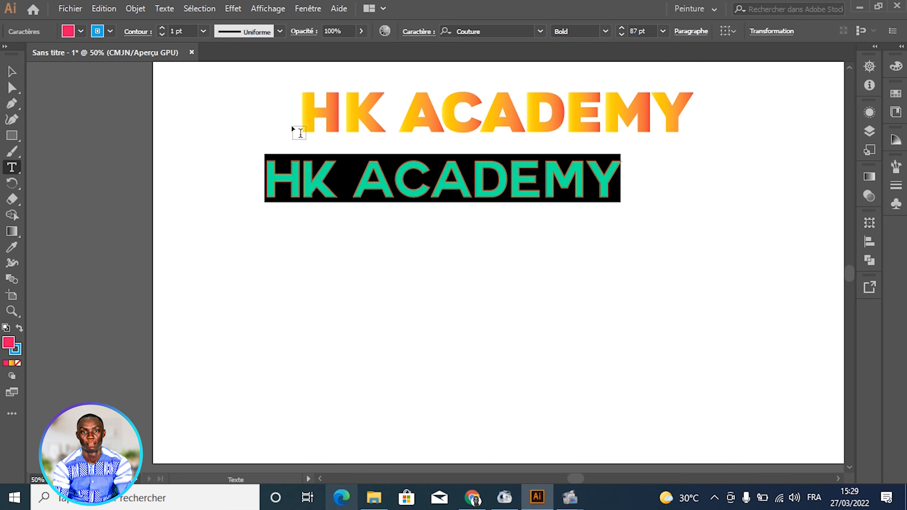
click(163, 28)
click(162, 29)
click(163, 29)
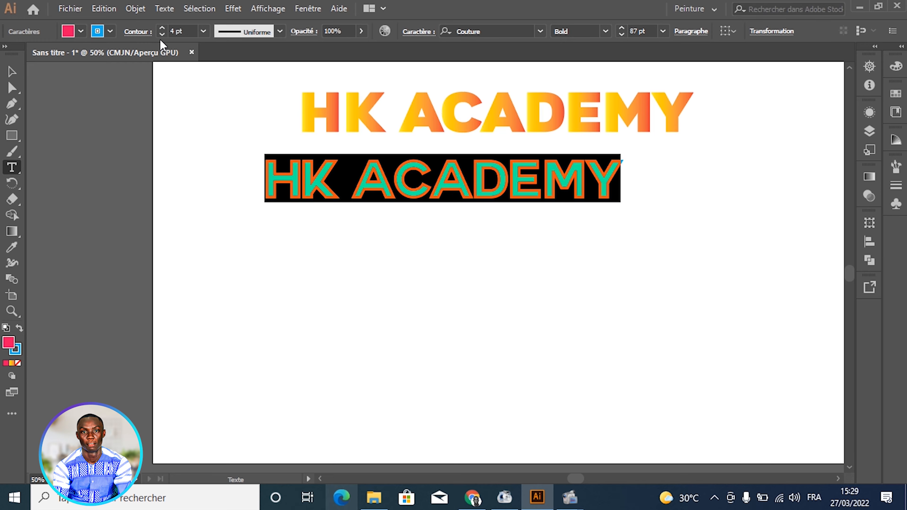
Step: Look at the outline's width profiles and turn its stroke into a dashed line with the Pointillé option
click(138, 32)
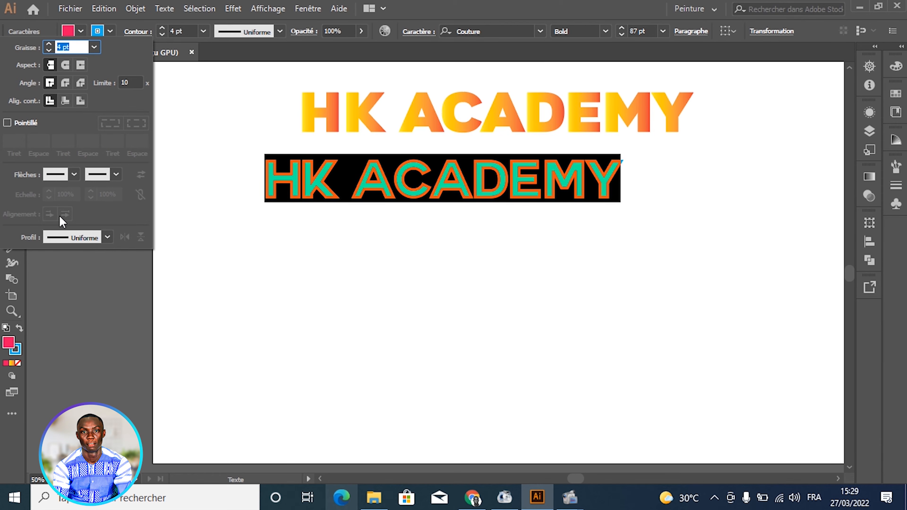
click(103, 236)
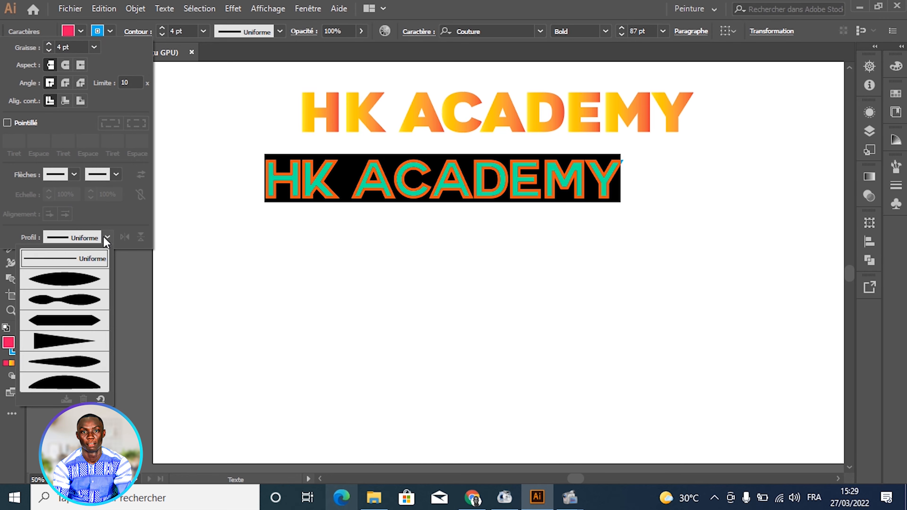
click(20, 174)
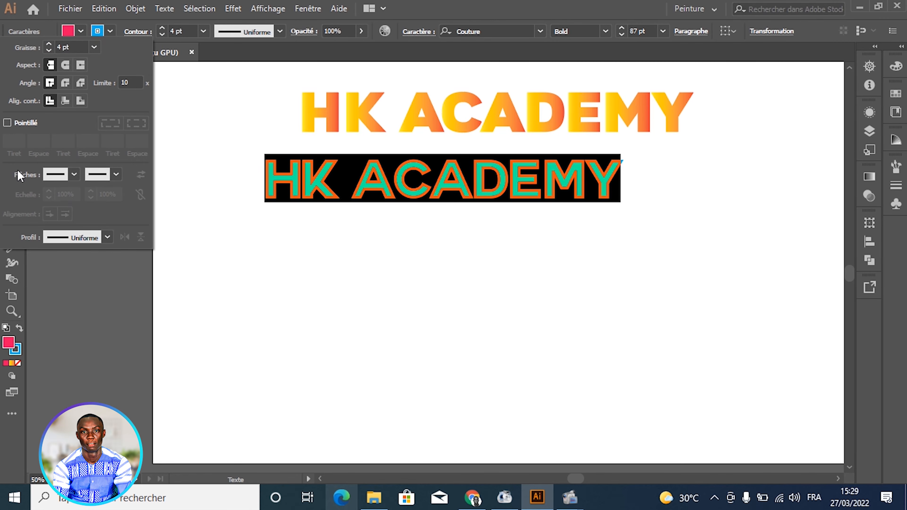
click(7, 124)
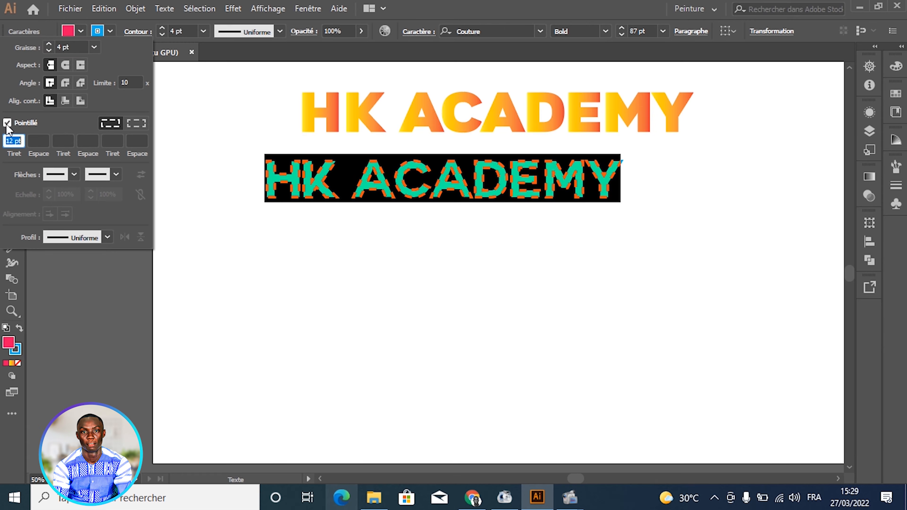
click(353, 186)
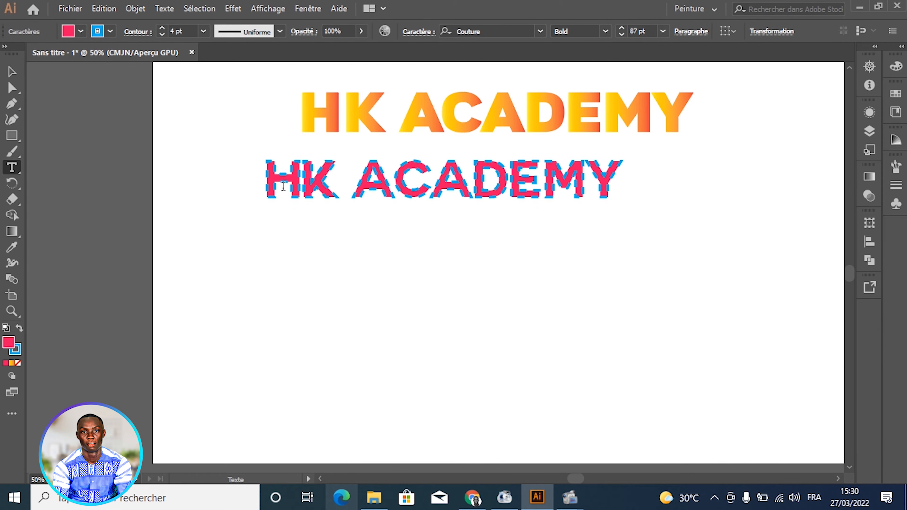
Step: Reselect all the dashed HK ACADEMY characters and set the outline's dash length to 5 pt
drag(280, 171, 438, 159)
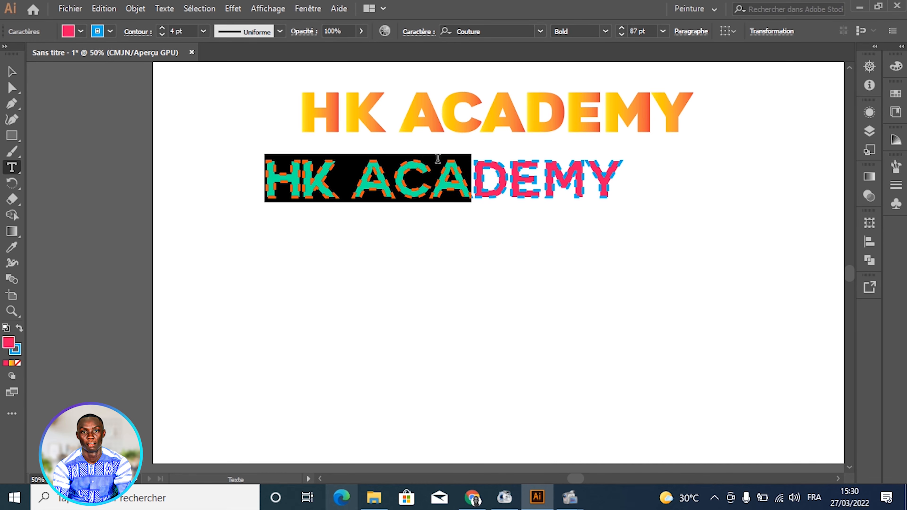
click(432, 161)
key(ctrl+a)
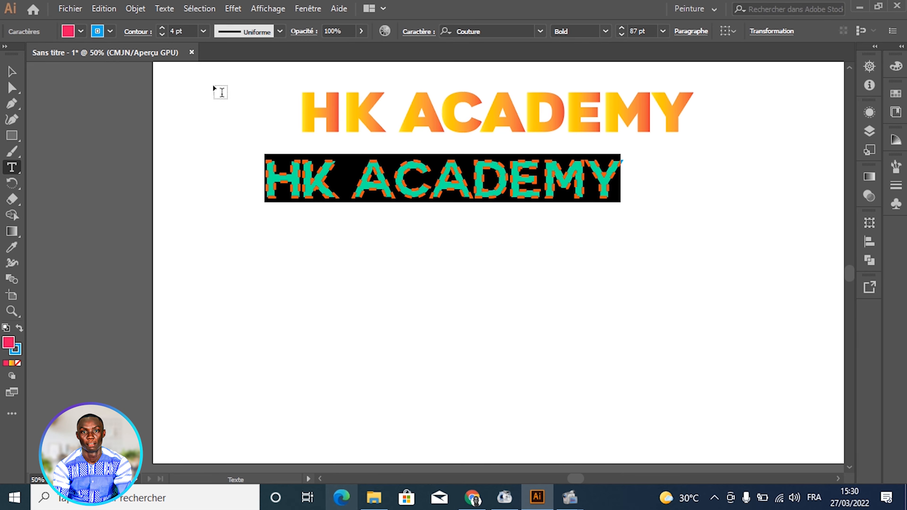
click(137, 32)
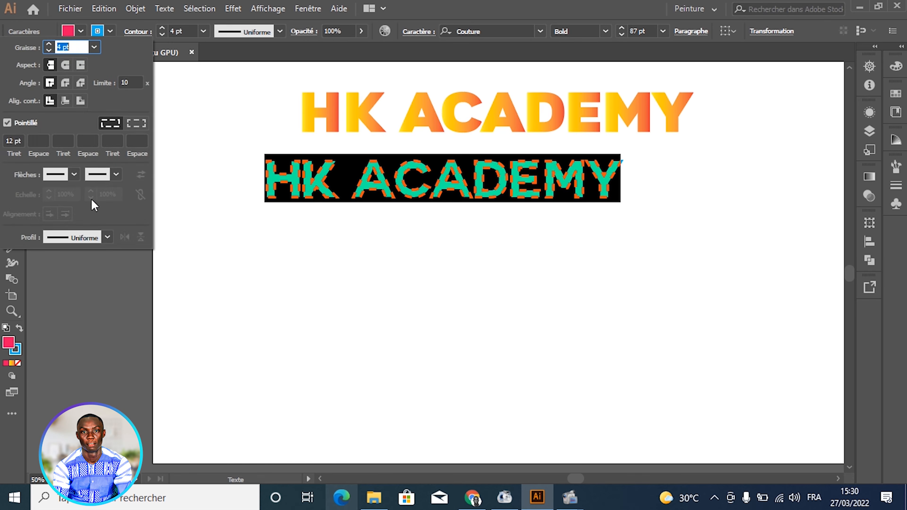
click(17, 140)
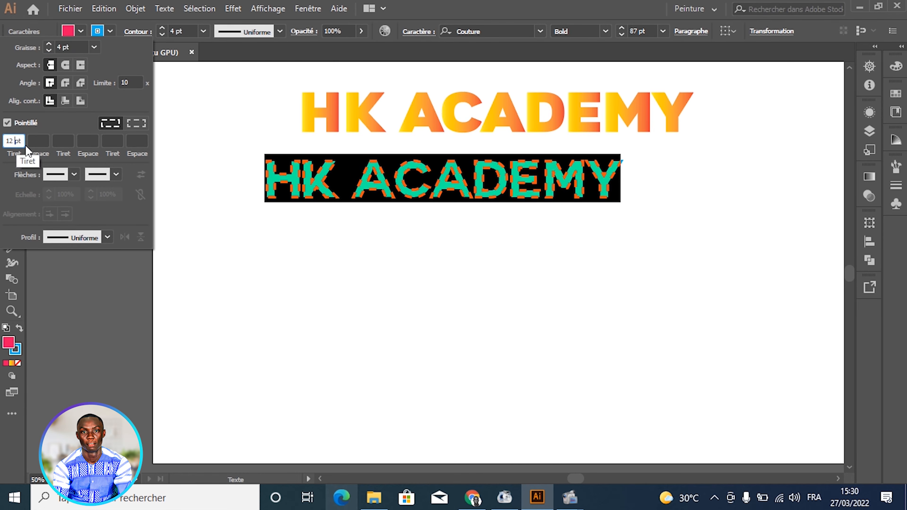
key(BackSpace)
key(BackSpace)
key(BackSpace)
text(5)
key(Return)
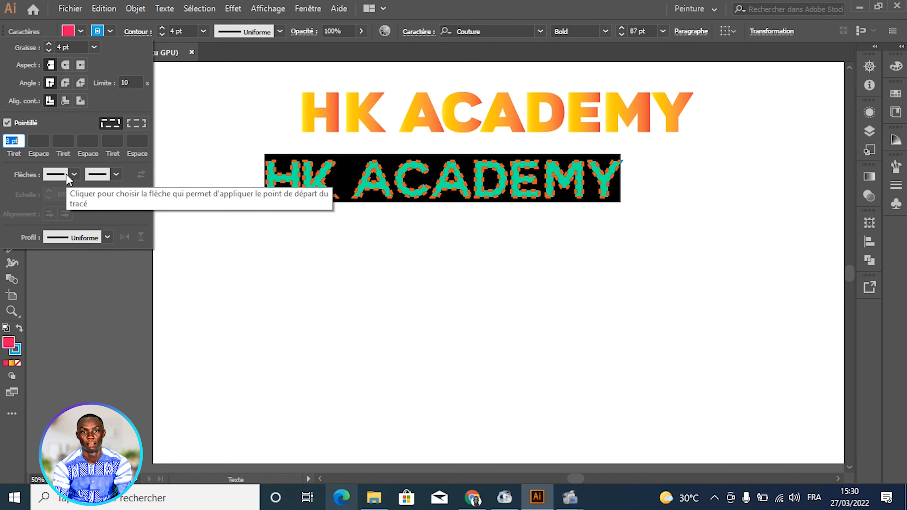
Step: Raise the outline's dash length gradually to 14 pt and lower it to 8 pt
key(Up)
key(Up)
key(Up)
key(Up)
key(Up)
key(Up)
key(Up)
key(Up)
key(Up)
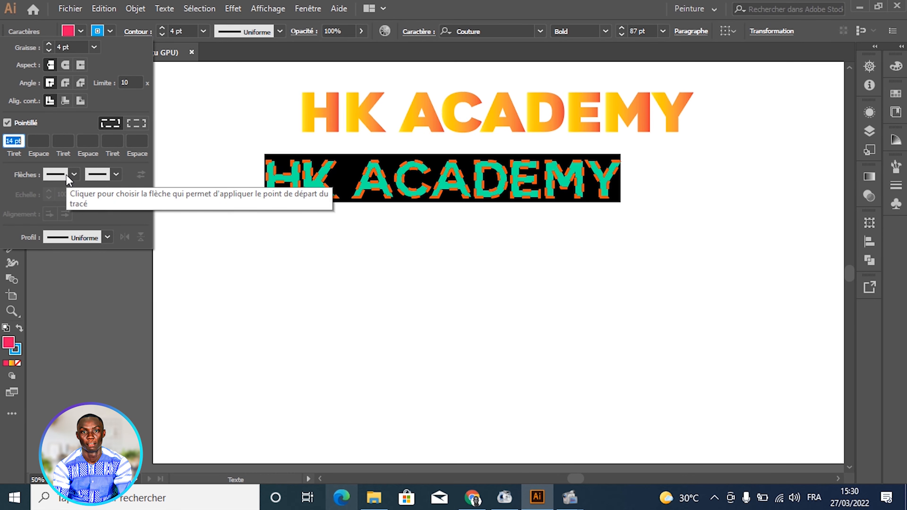
key(Down)
key(Down)
key(Down)
key(Down)
key(Down)
key(Down)
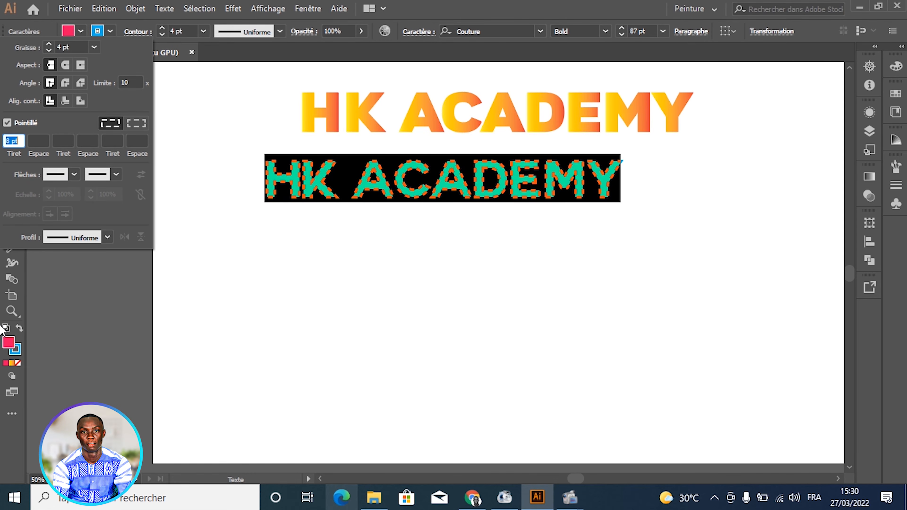
Step: Set the gap between the outline's dashes to 2 pt
click(42, 141)
text(2)
key(Return)
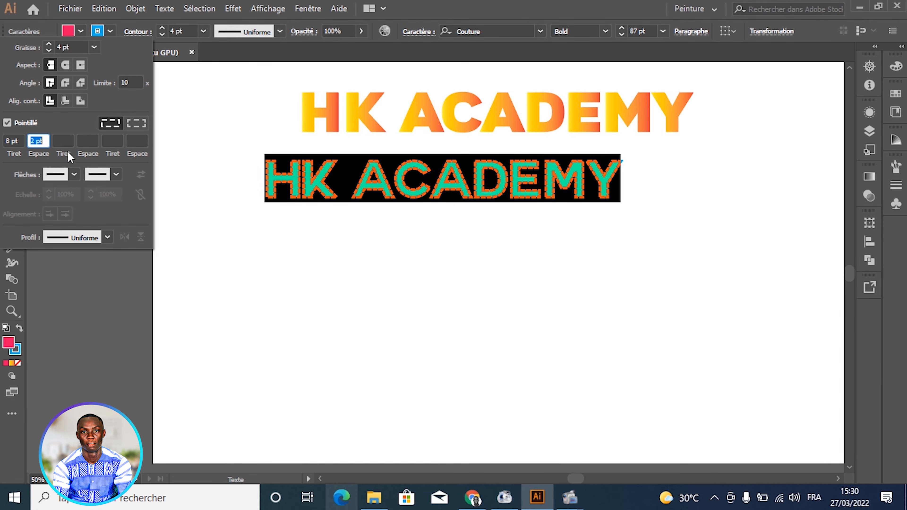
Step: Try aligning the dashed outline to the outside of the HK ACADEMY characters, and deselect the text
key(Tab)
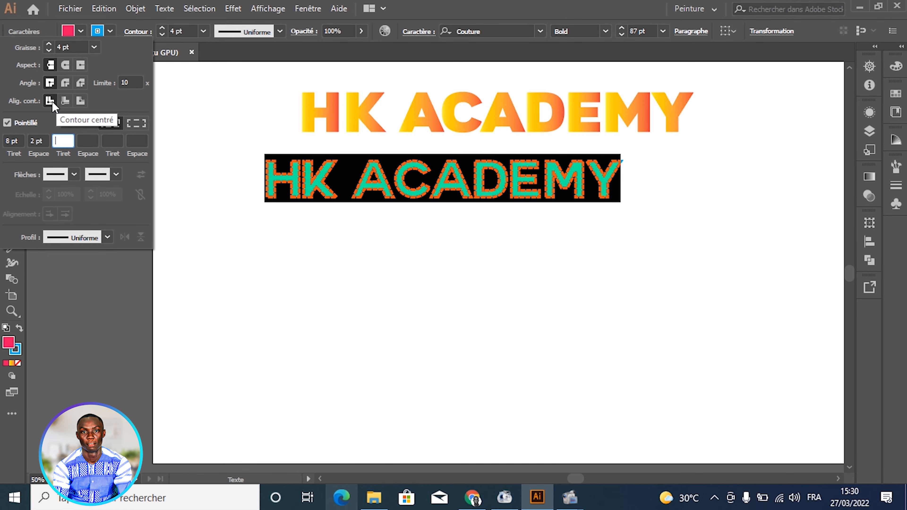
click(80, 100)
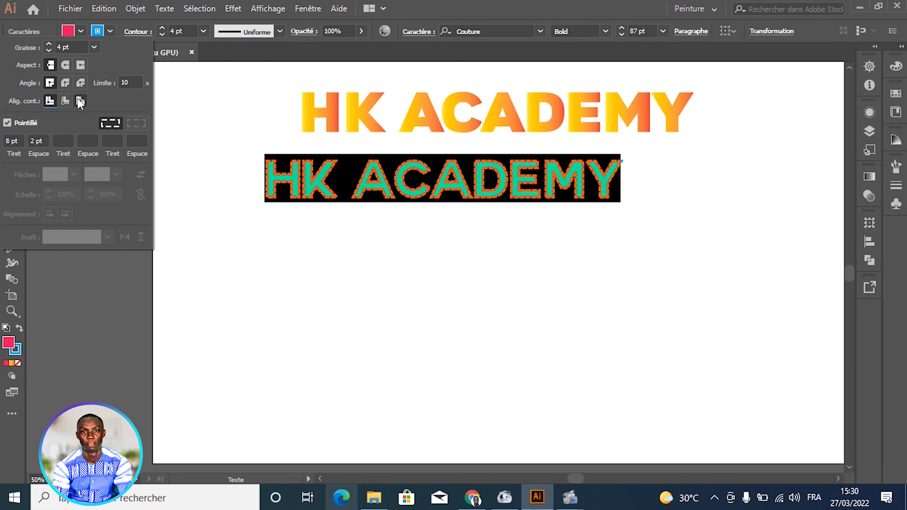
click(314, 172)
key(ctrl+a)
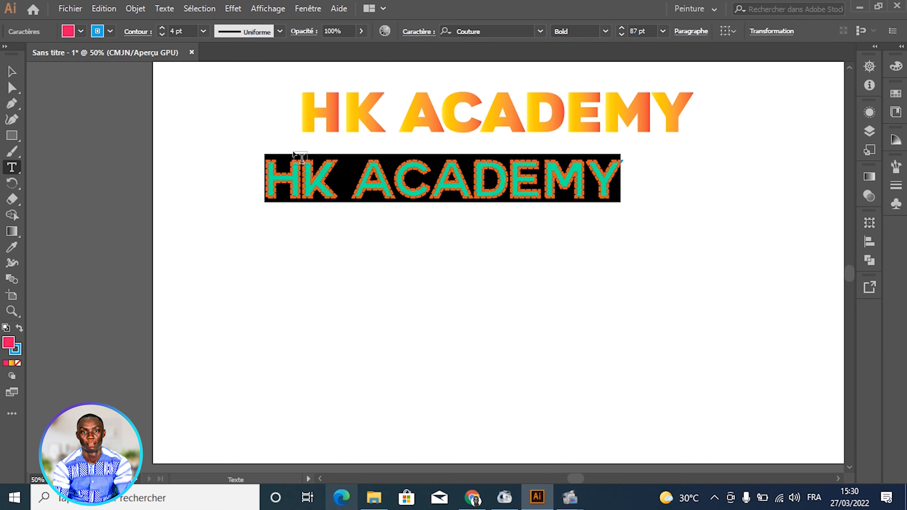
click(302, 181)
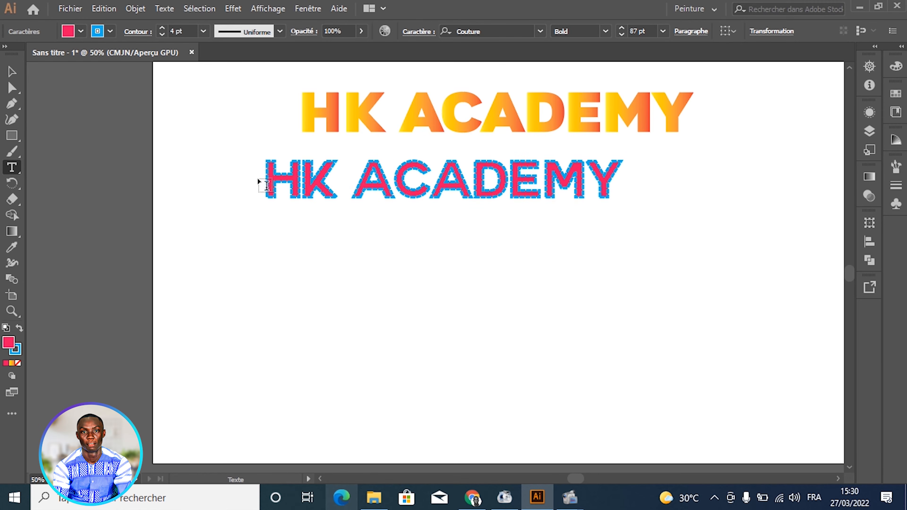
Step: Reselect all the HK ACADEMY characters, try rounded ends on the outline's dashes, and restore the flat ends
ctrl+click(272, 176)
click(293, 168)
key(ctrl+a)
click(135, 32)
click(65, 66)
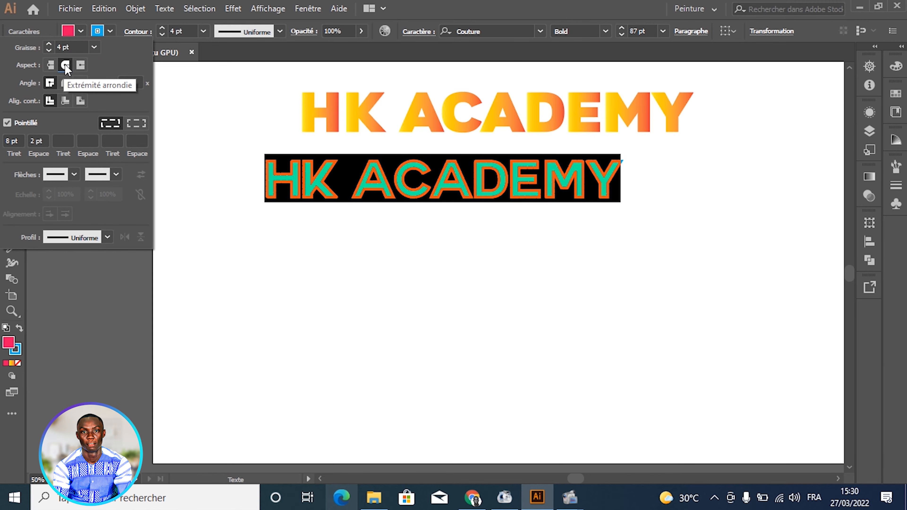
click(55, 64)
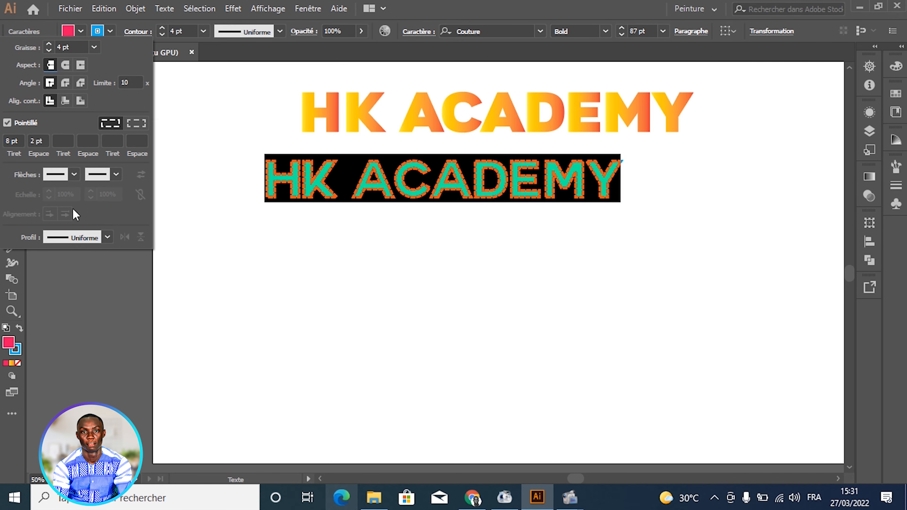
click(288, 166)
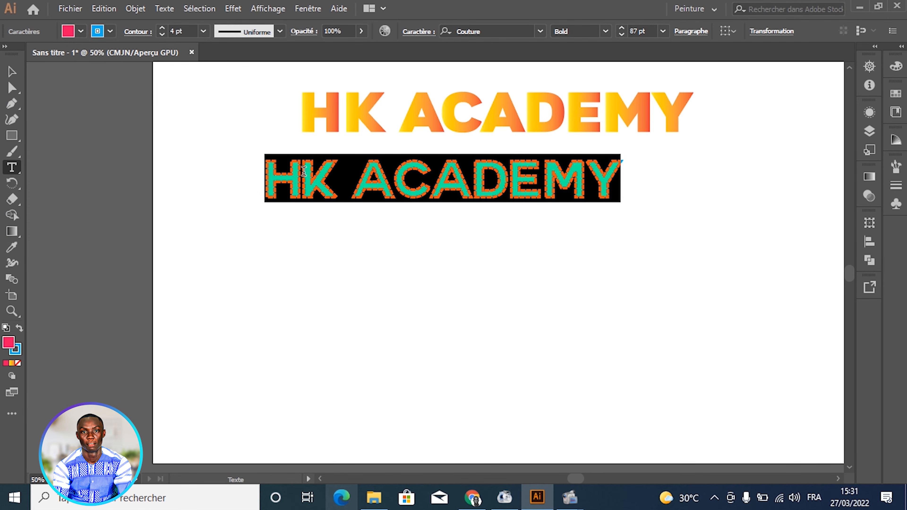
Step: Set the outline weight of all the dashed HK ACADEMY characters to 3 pt
click(307, 175)
key(ctrl+a)
click(161, 28)
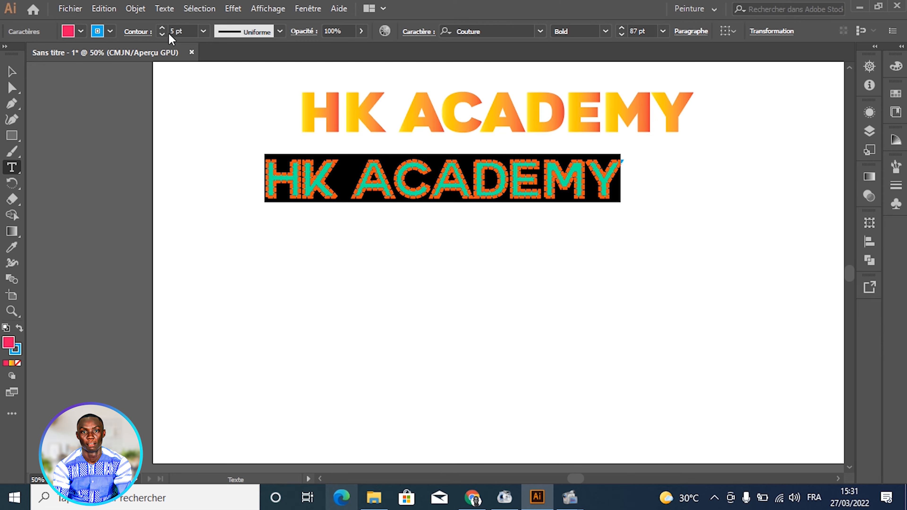
click(161, 35)
click(161, 35)
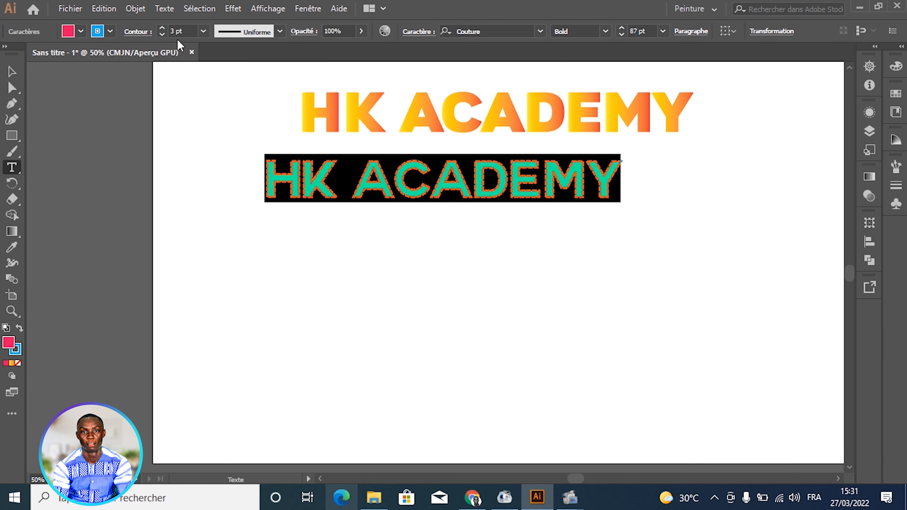
Step: Limit the fill swatches on display to the colour swatches and leave the title's fill as it is
click(83, 29)
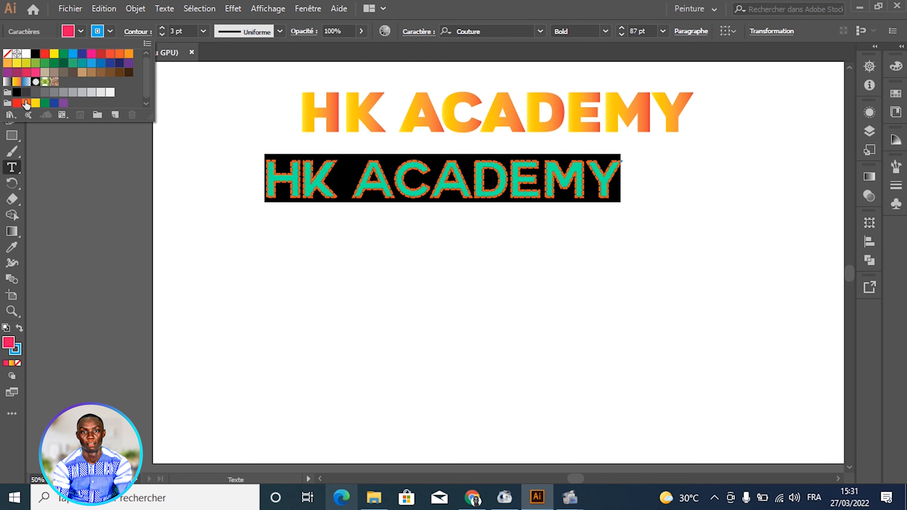
click(66, 112)
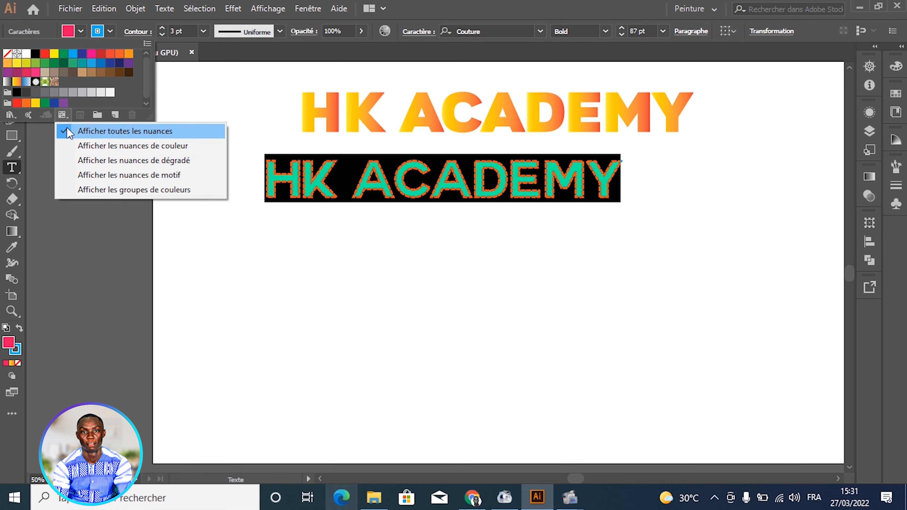
click(111, 145)
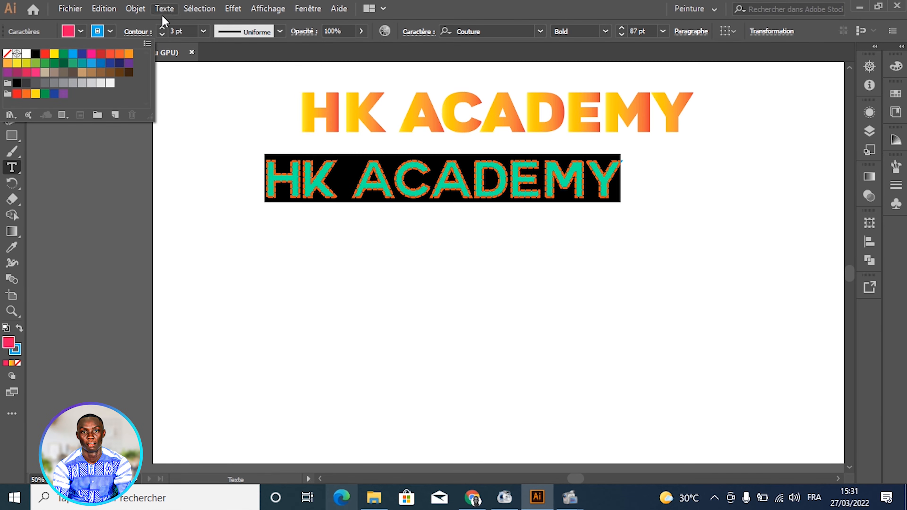
click(1, 202)
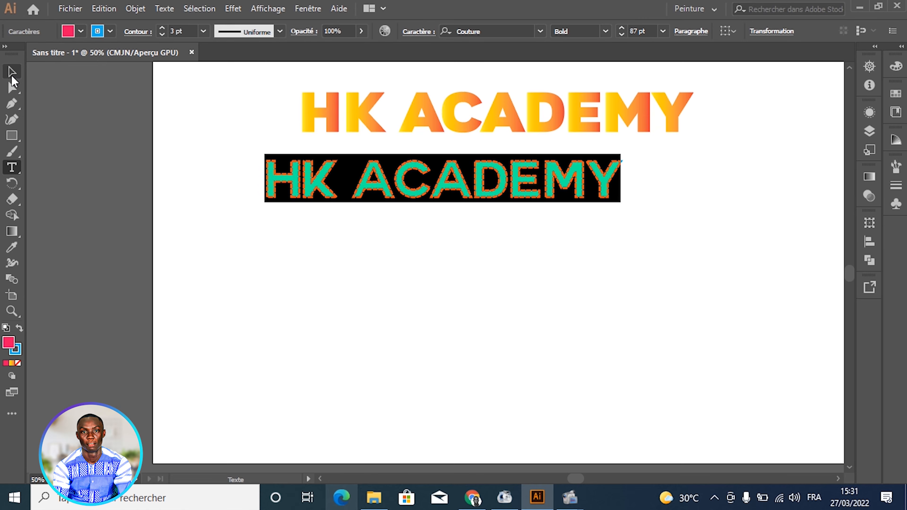
Step: Try selecting only the characters HK AC of the dashed title with the Text tool, and clear that selection
click(337, 178)
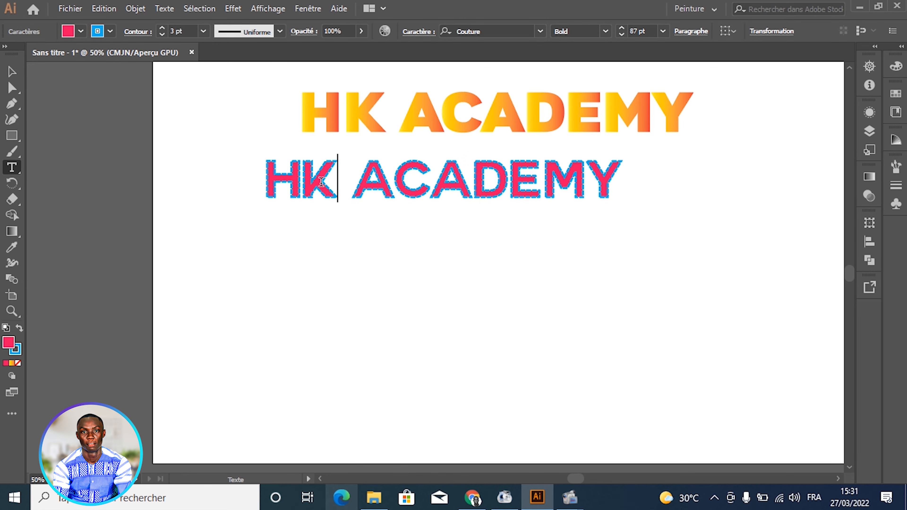
drag(296, 182, 418, 182)
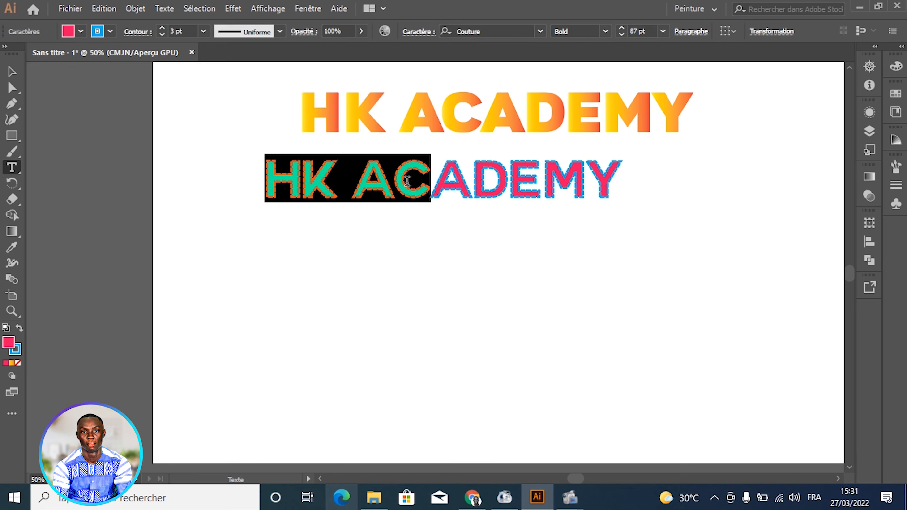
click(407, 181)
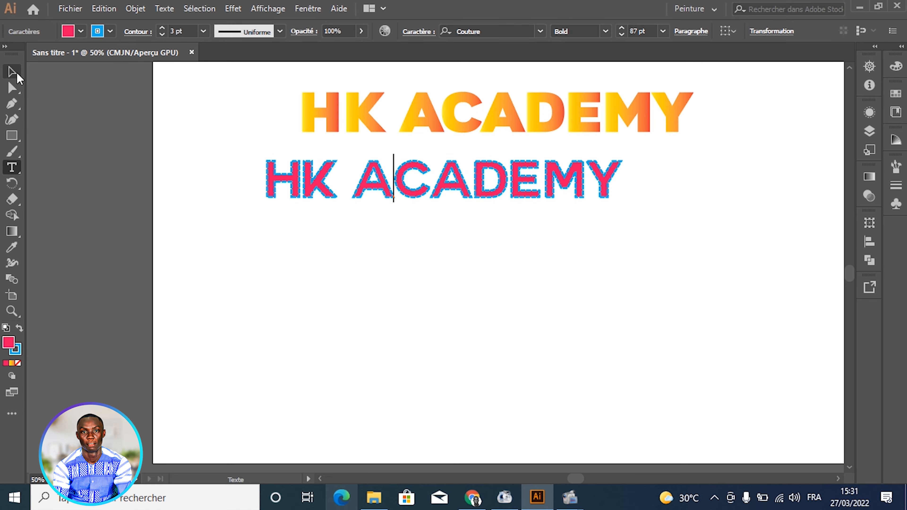
Step: Try entering text on the dashed title with the Selection tool active, undo the resulting formatting reset, and reactivate the Selection tool
click(16, 74)
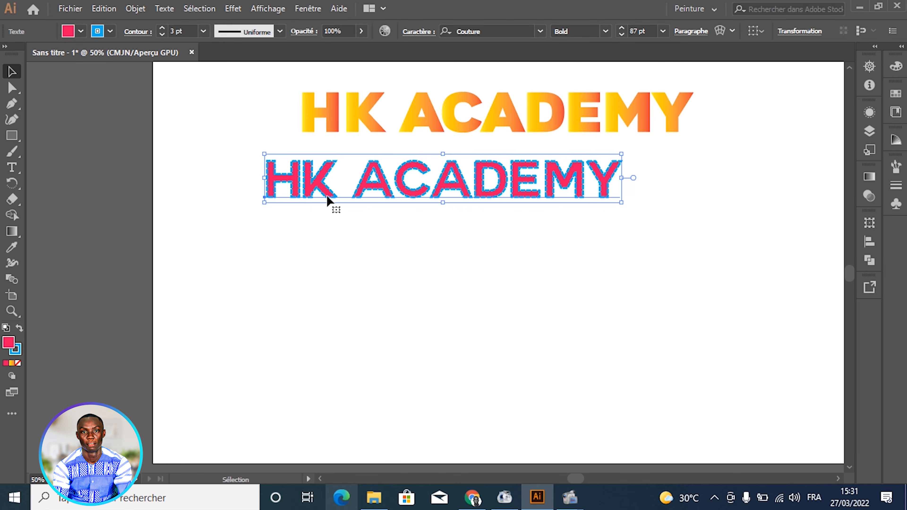
key(d)
key(f)
key(h)
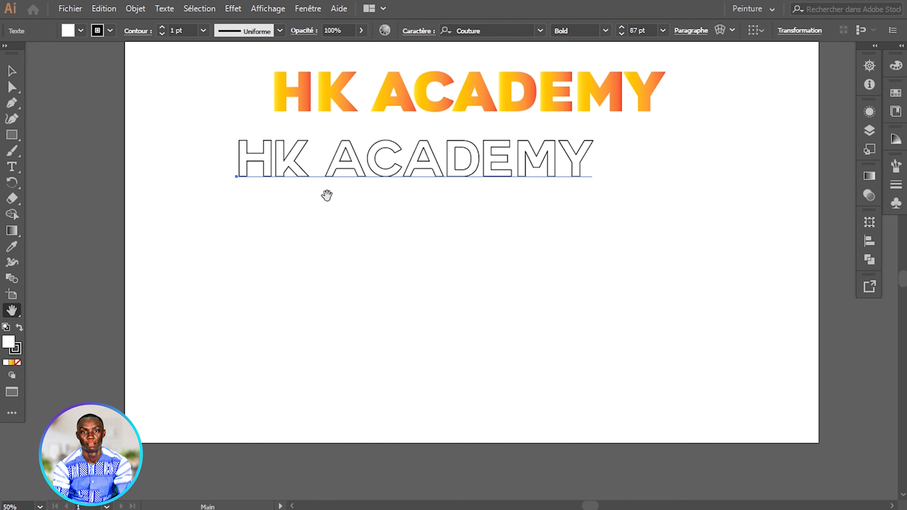
key(ctrl+z)
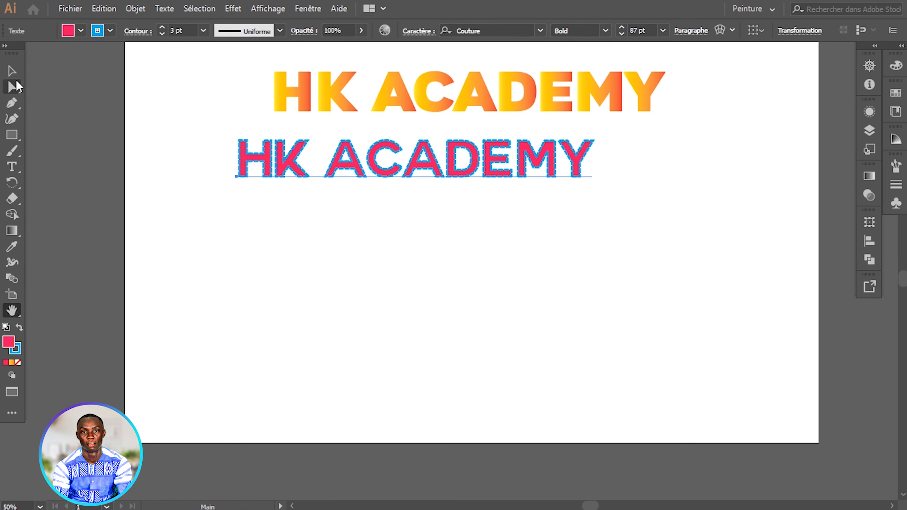
click(13, 71)
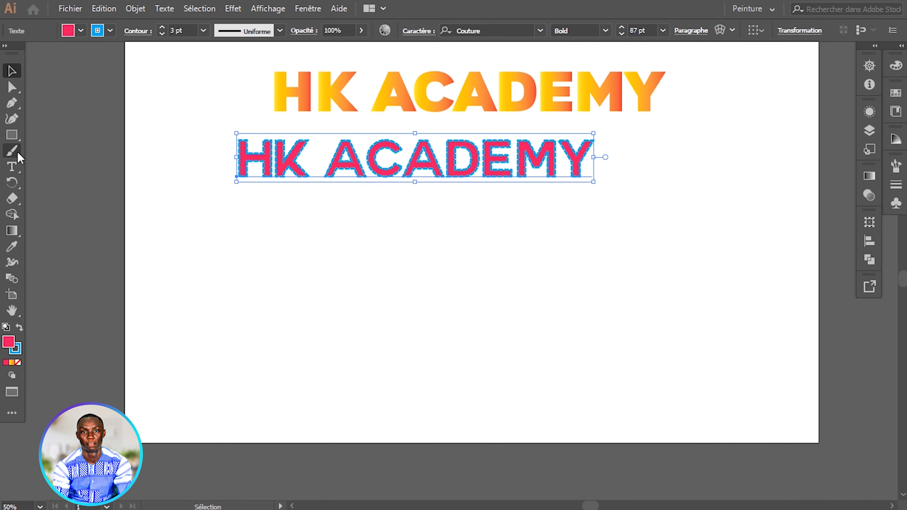
Step: Insert DSSNS between the H and K of the dashed title with the Text tool and undo the insertion
click(13, 166)
click(273, 158)
text(DSSNS)
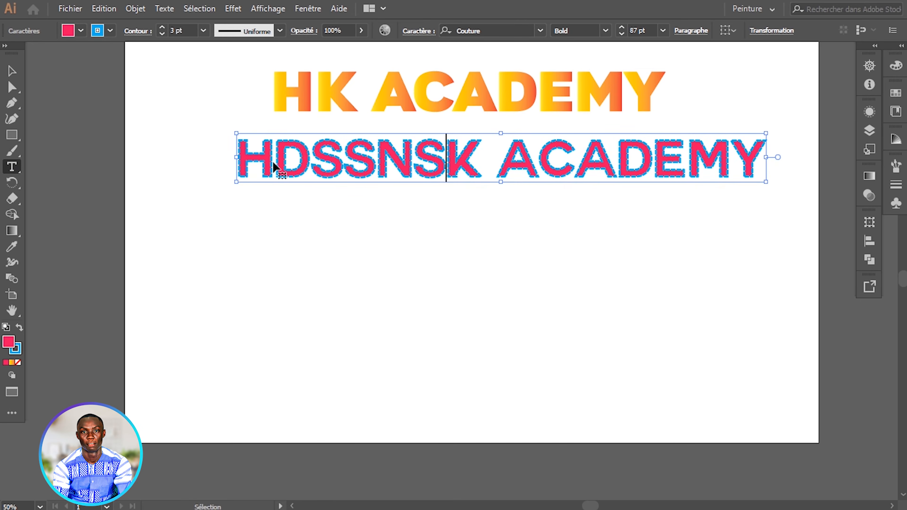
key(ctrl+z)
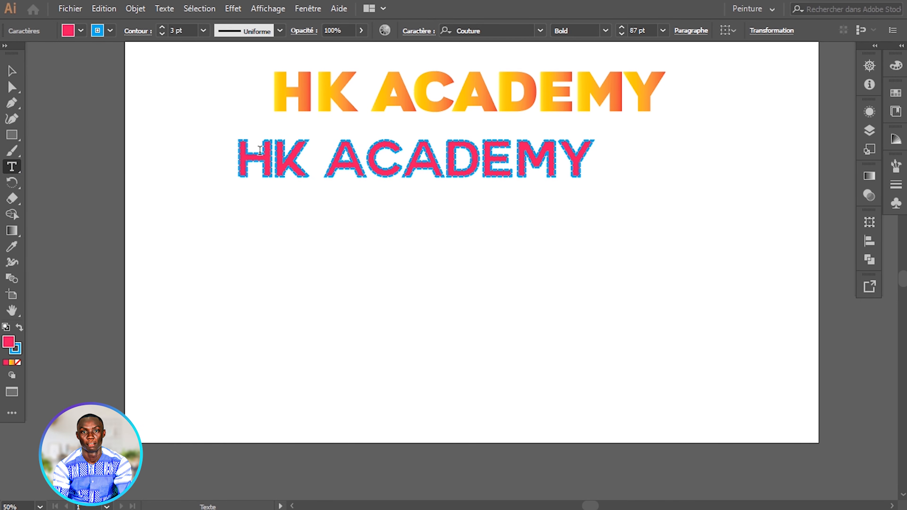
Step: Select the whole dashed HK ACADEMY title as an object, display the Caractère settings window, and move it beside the title
drag(247, 157, 593, 159)
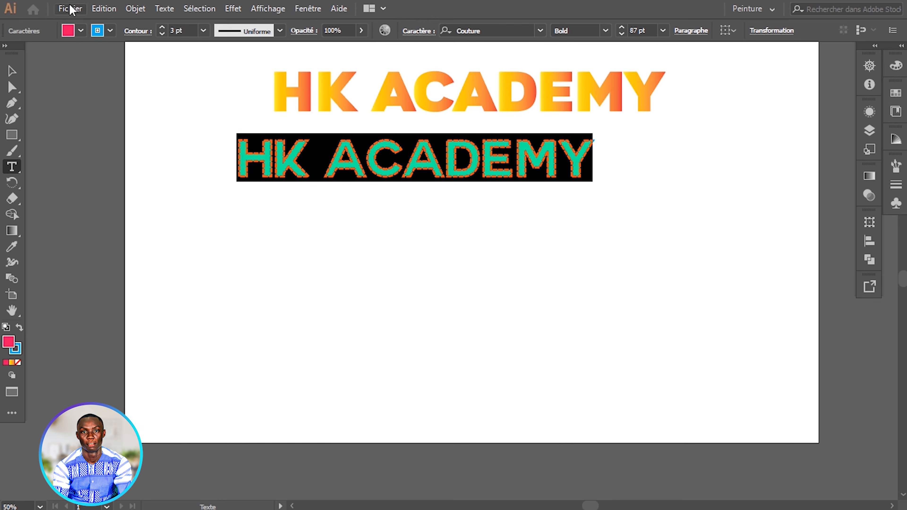
click(10, 69)
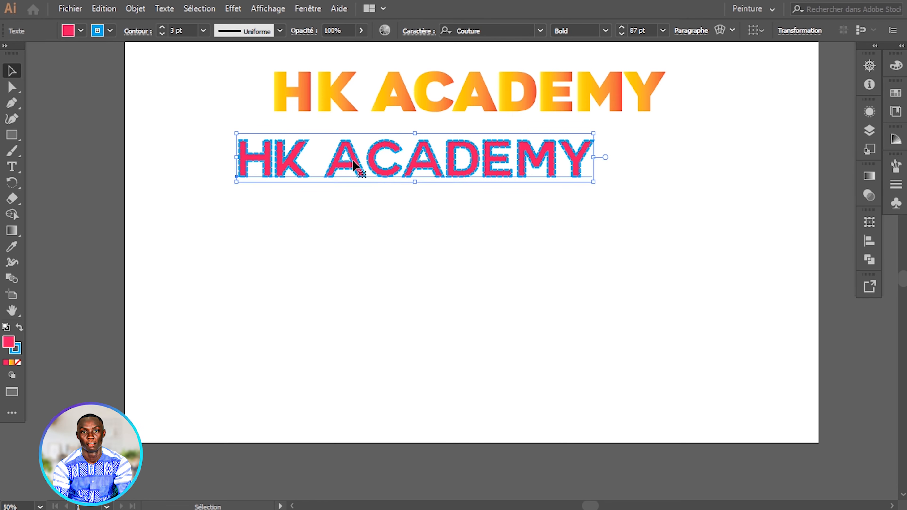
click(314, 9)
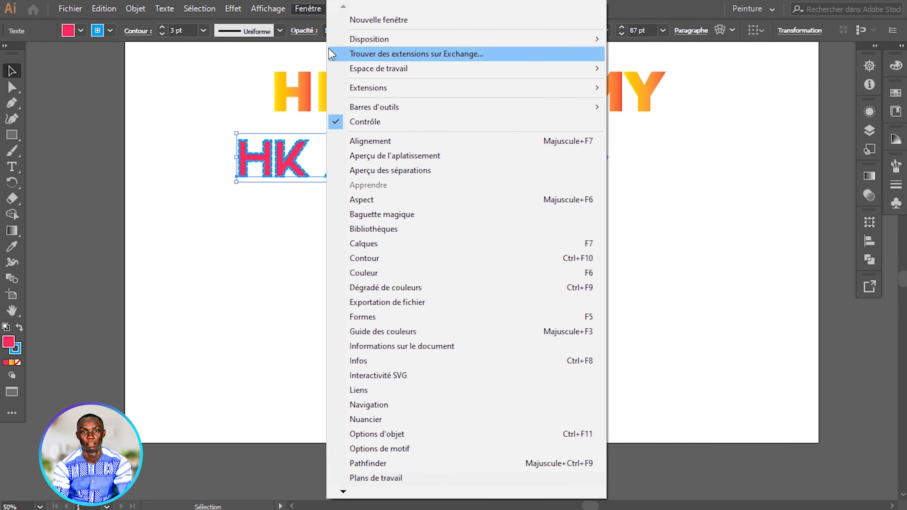
mouse_move(343, 494)
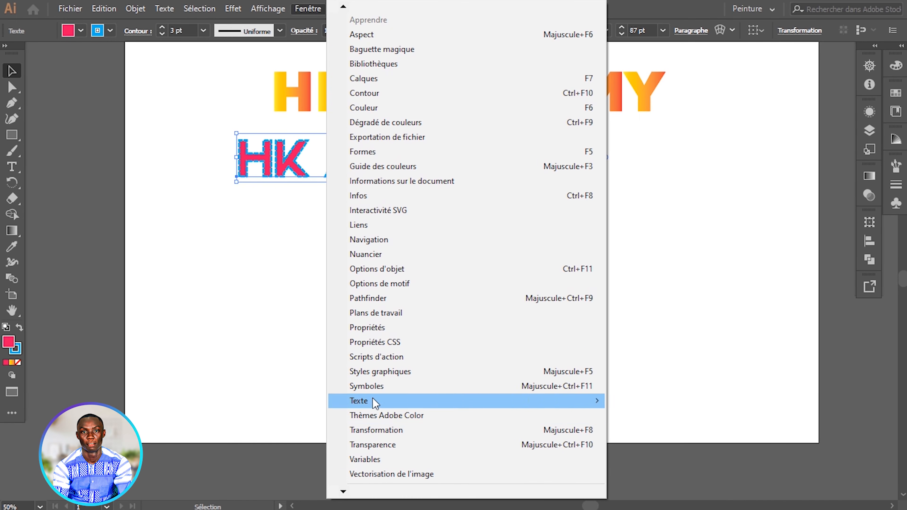
mouse_move(603, 405)
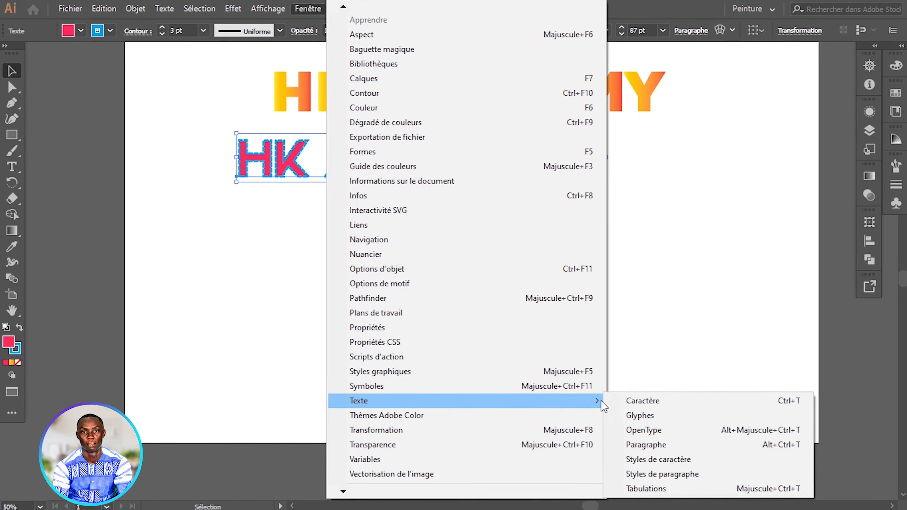
click(646, 406)
drag(392, 82, 785, 78)
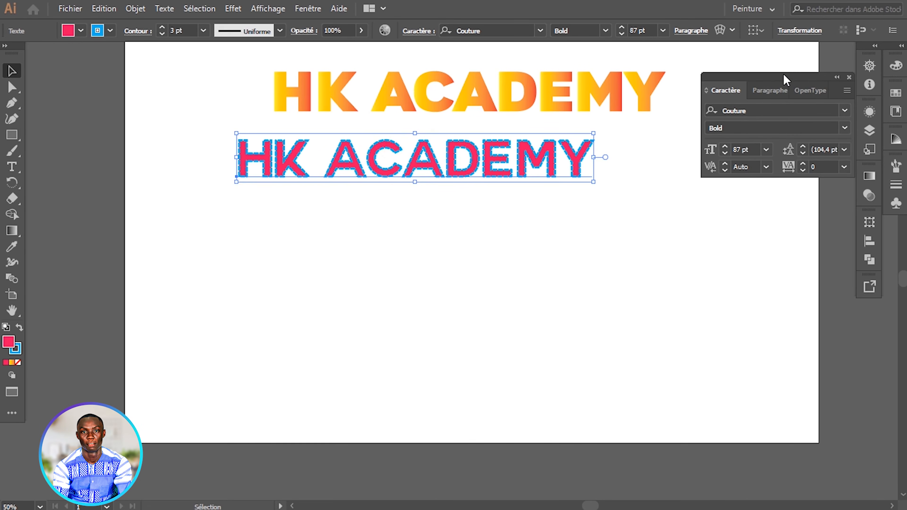
Step: Look through the Paragraphe and OpenType settings and return to the Caractère settings
click(768, 94)
click(803, 91)
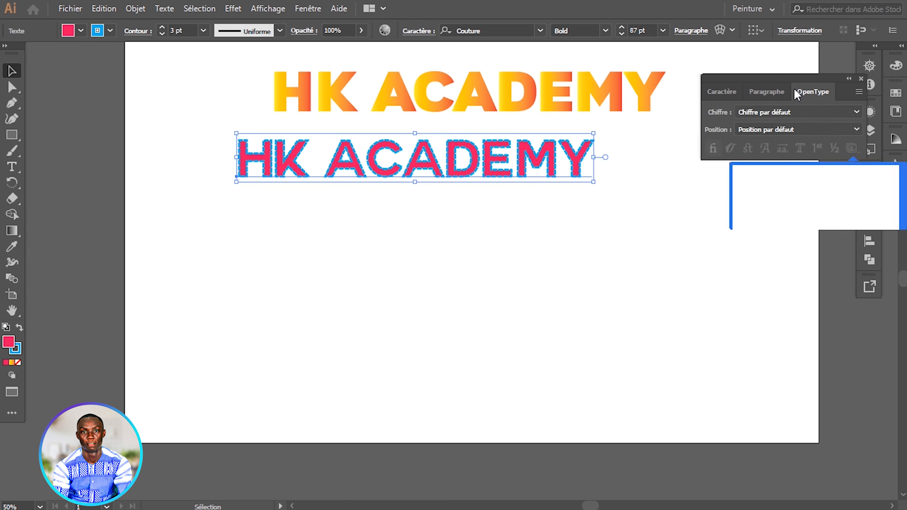
click(716, 93)
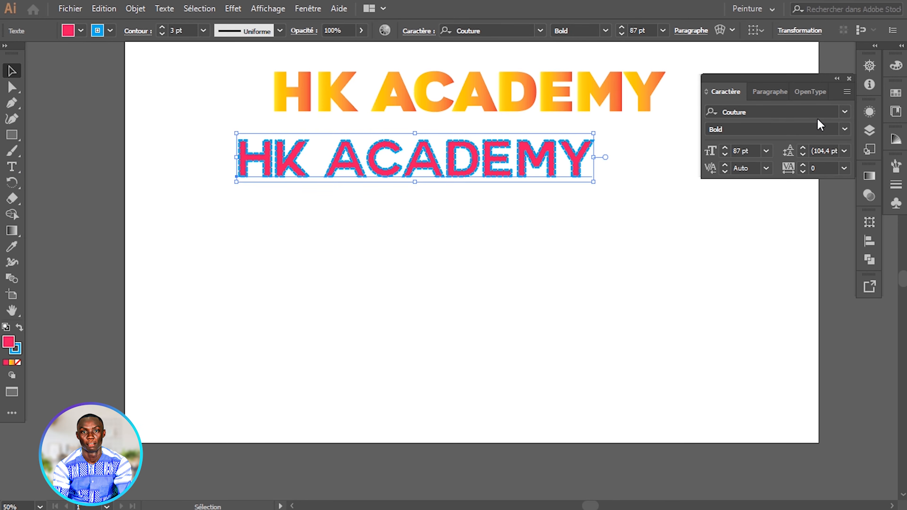
Step: Change the dashed title's font to Gretaros Regular and check which styles the font offers
click(850, 113)
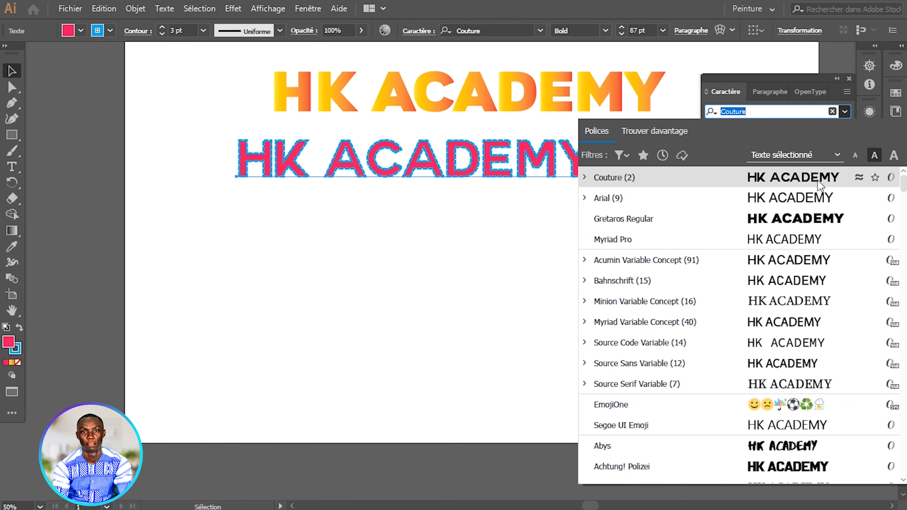
click(782, 221)
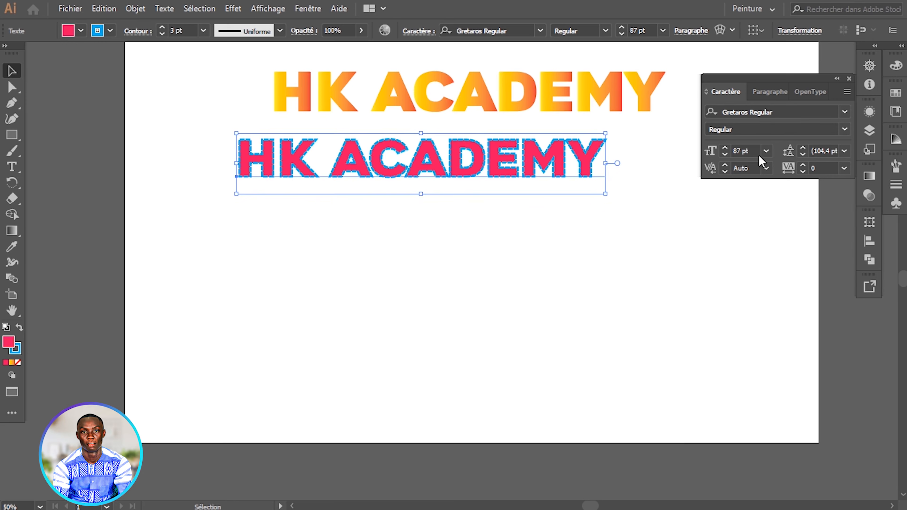
click(844, 130)
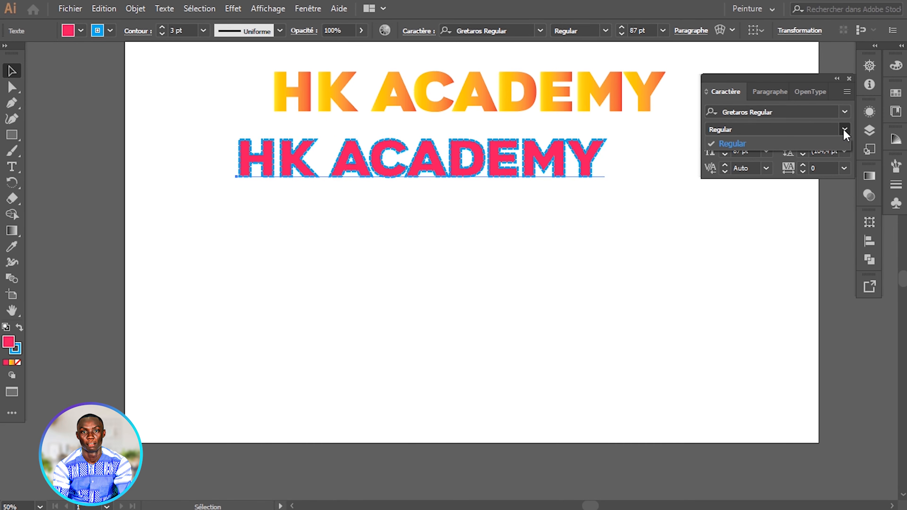
click(843, 124)
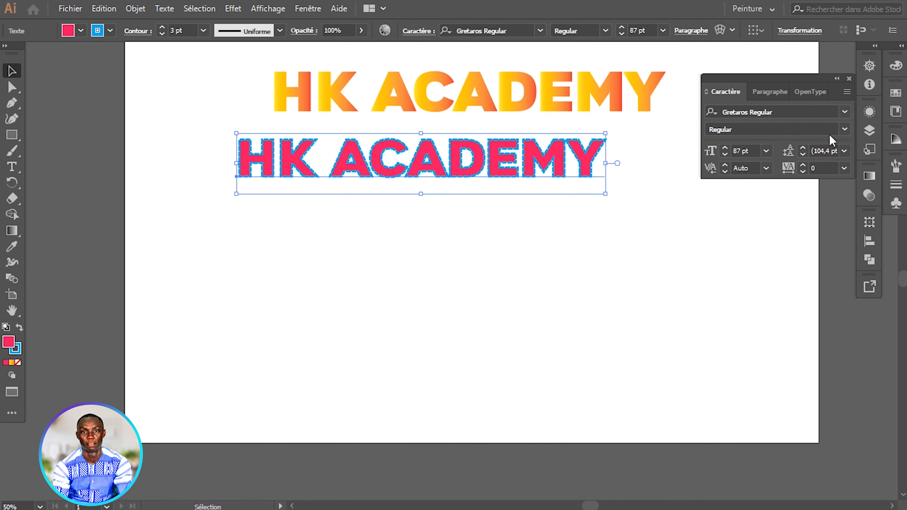
Step: Change the dashed HK ACADEMY title's font to Arial with the Black style
click(844, 111)
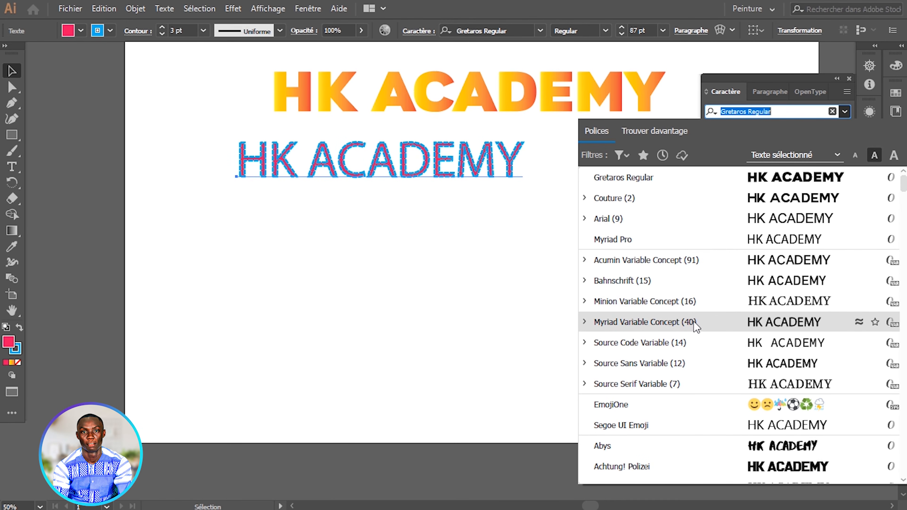
click(613, 219)
click(844, 128)
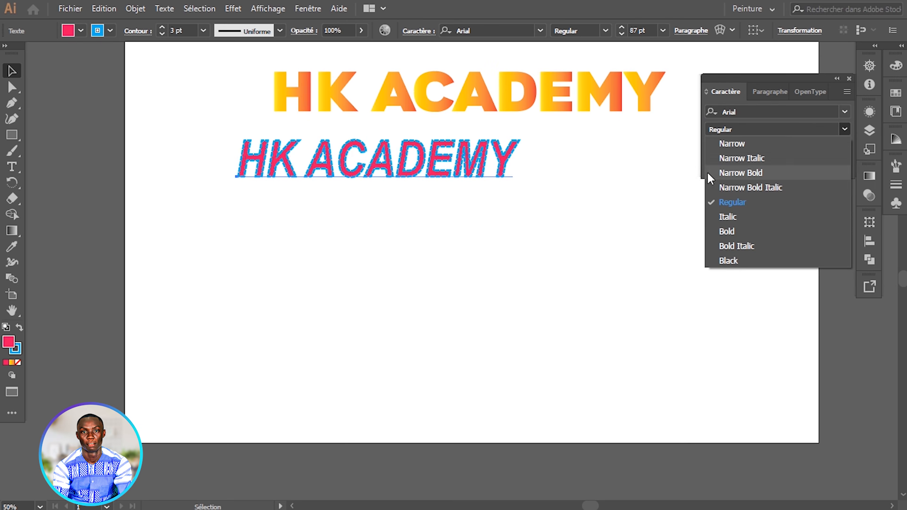
click(727, 260)
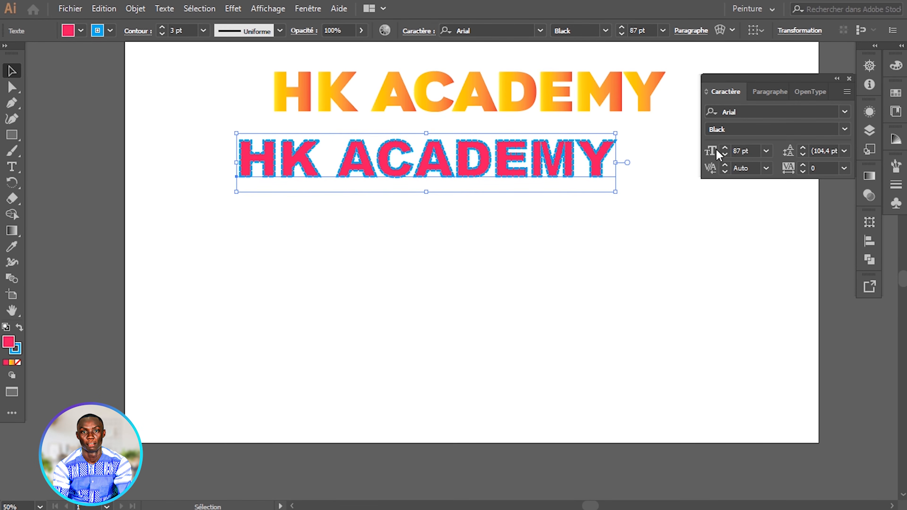
Step: Increase the dashed title's font size to 103 pt
click(725, 148)
click(724, 148)
click(725, 148)
click(725, 147)
click(724, 147)
click(724, 148)
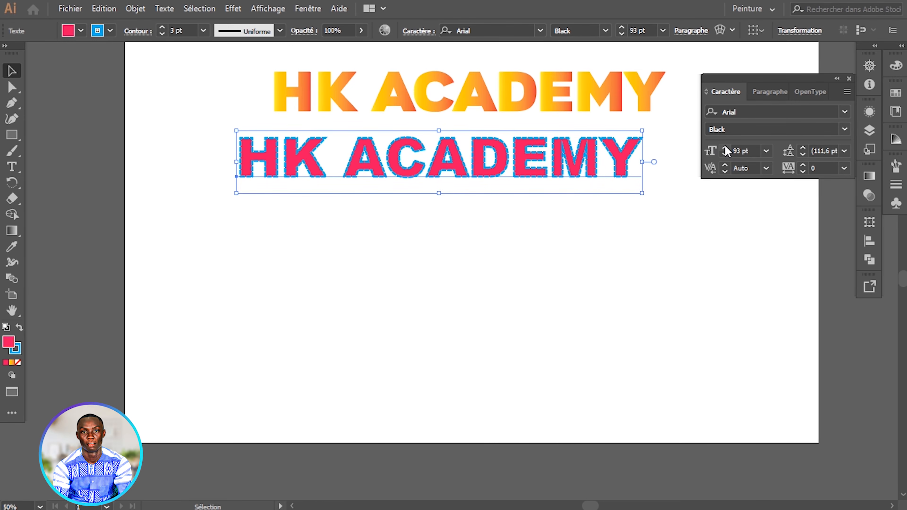
click(725, 148)
click(725, 147)
click(725, 148)
click(724, 148)
click(725, 148)
click(725, 147)
click(725, 148)
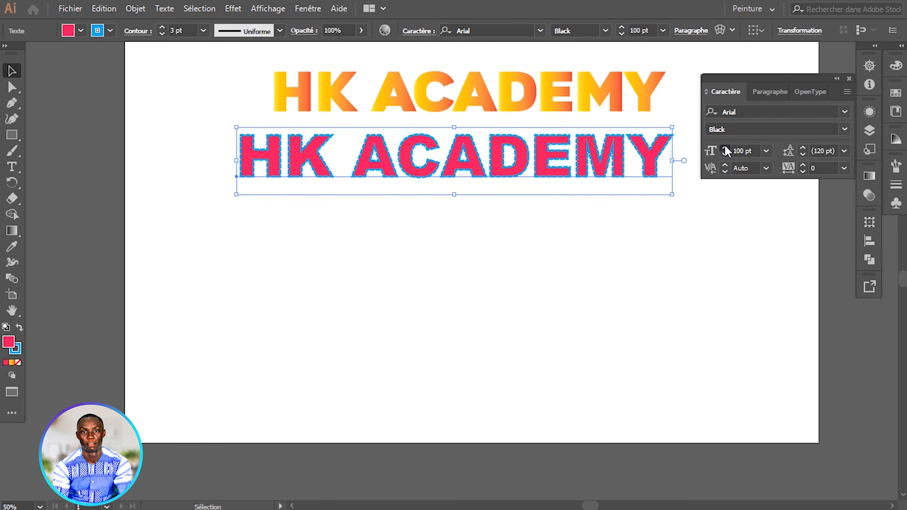
click(725, 148)
click(725, 148)
click(725, 148)
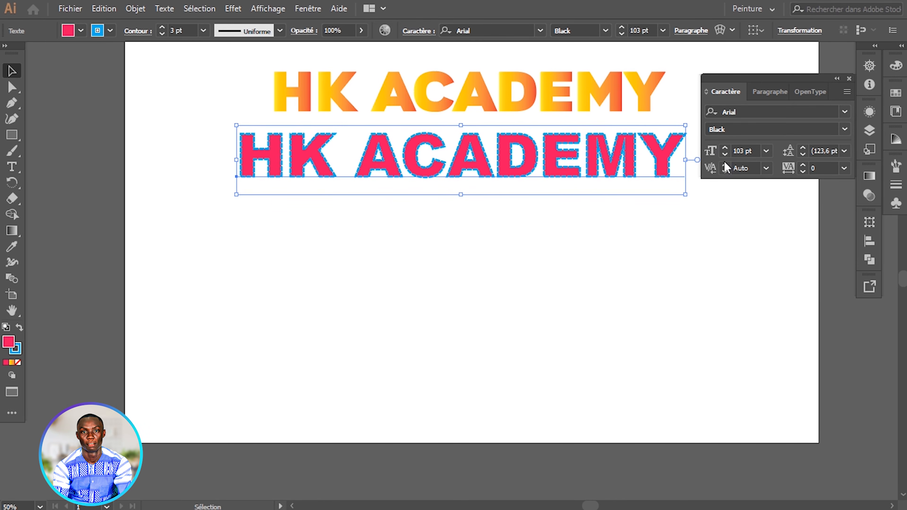
Step: Increase the letter spacing (tracking) of the whole dashed title to 59
click(801, 165)
click(801, 166)
click(801, 166)
click(801, 165)
click(801, 165)
click(802, 166)
click(801, 166)
click(802, 165)
click(800, 165)
click(800, 164)
click(799, 164)
click(799, 165)
click(801, 165)
click(802, 165)
click(801, 165)
click(802, 165)
click(802, 166)
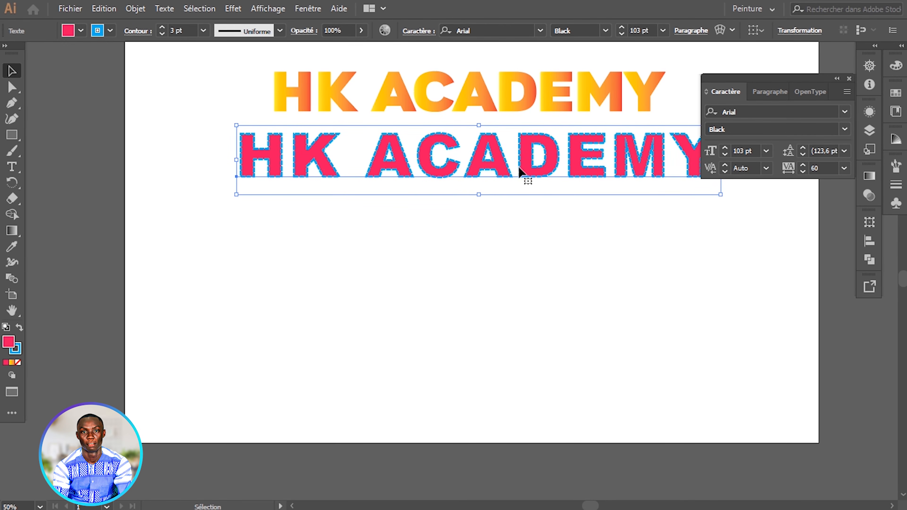
key(alt+Left)
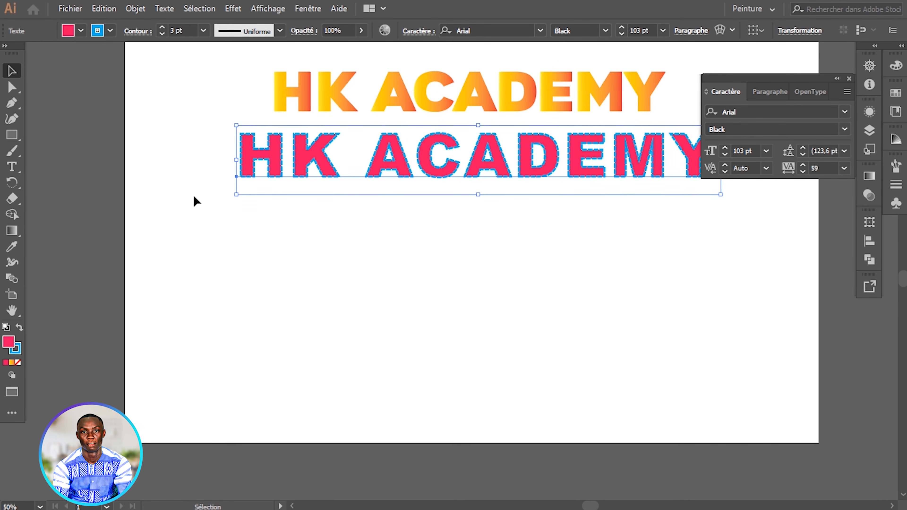
Step: Add a three-line text below the dashed title reading C?.EFRERFK, BDNSNDSHJ and N?SFJFJS.KS
click(12, 167)
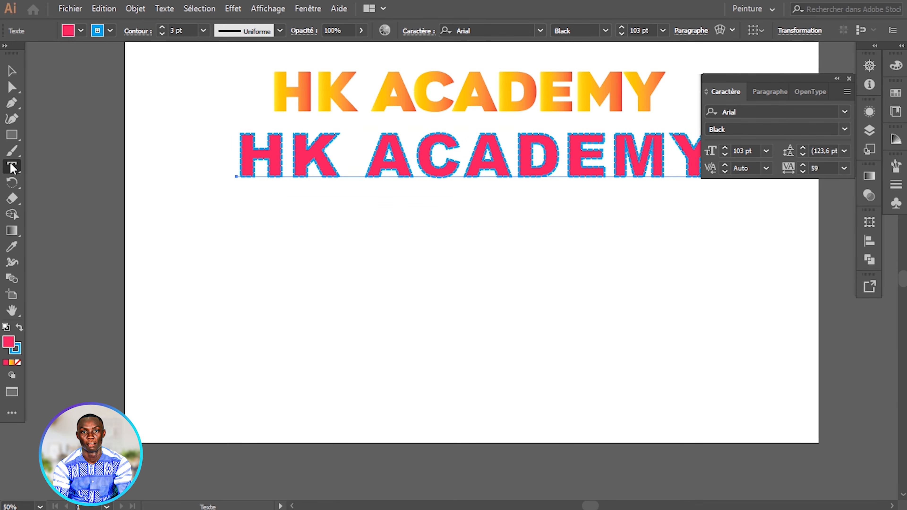
click(242, 240)
text(C?.EFRERFKFEZ/)
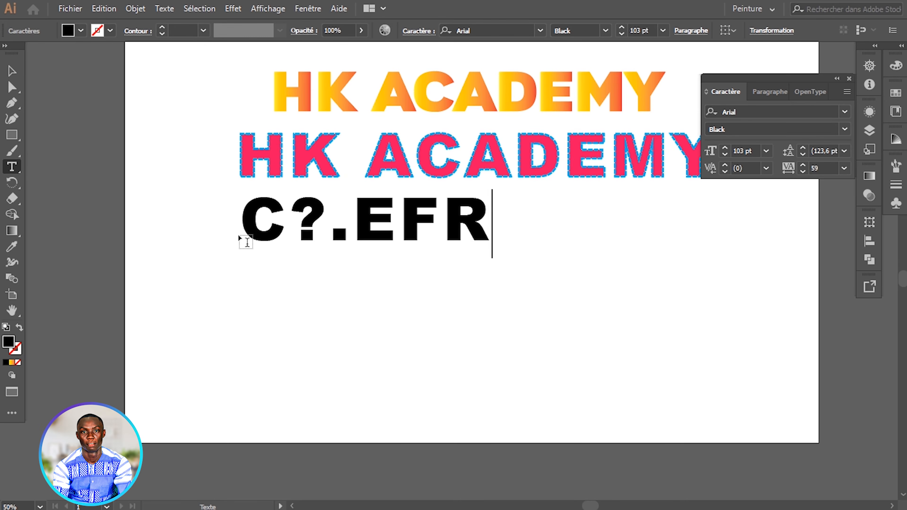
key(BackSpace)
key(BackSpace)
key(BackSpace)
key(BackSpace)
key(Return)
text(BDNSNDSHJ)
key(Return)
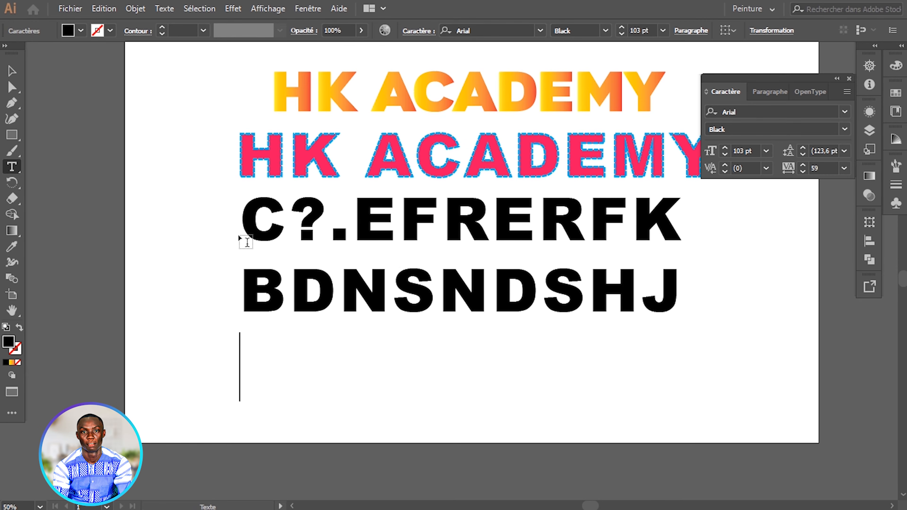
text(N?SFJFJS.KSELK)
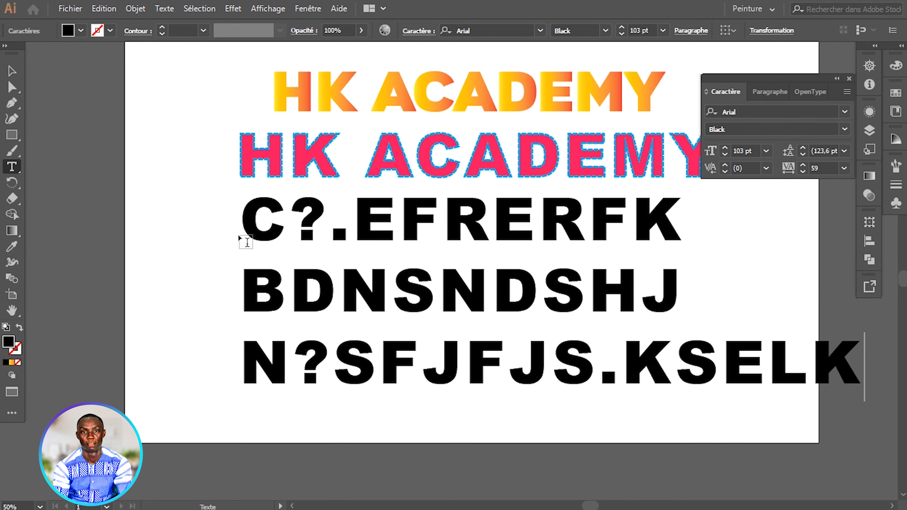
key(BackSpace)
key(BackSpace)
key(BackSpace)
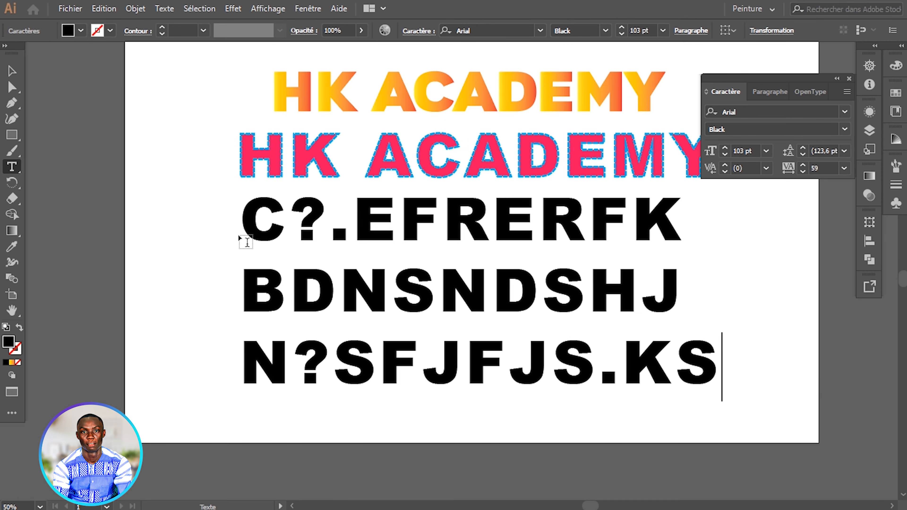
Step: Select all of the three-line text and reduce its font size to 40 pt
key(ctrl+a)
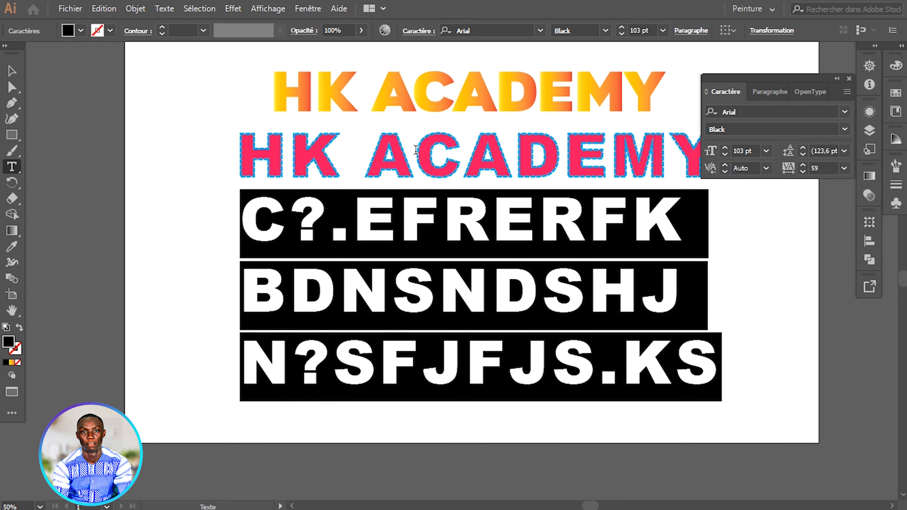
drag(723, 154, 723, 159)
click(353, 295)
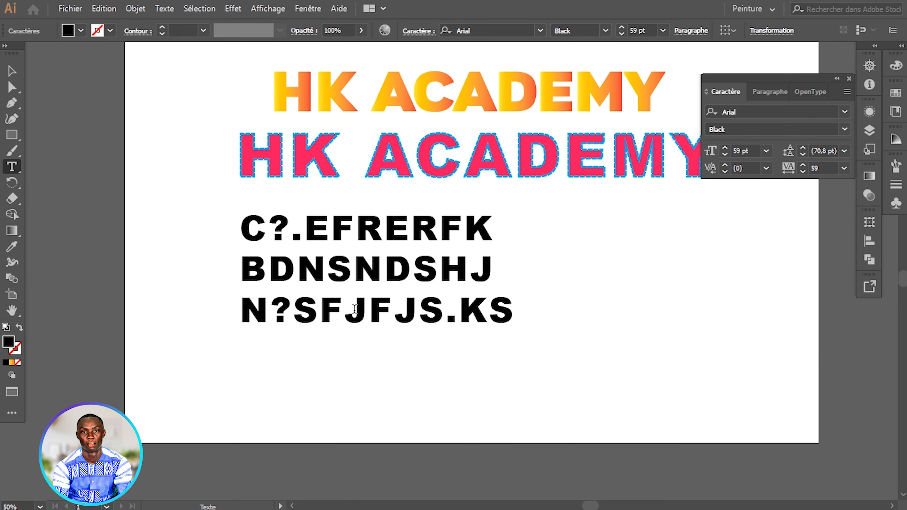
key(ctrl+a)
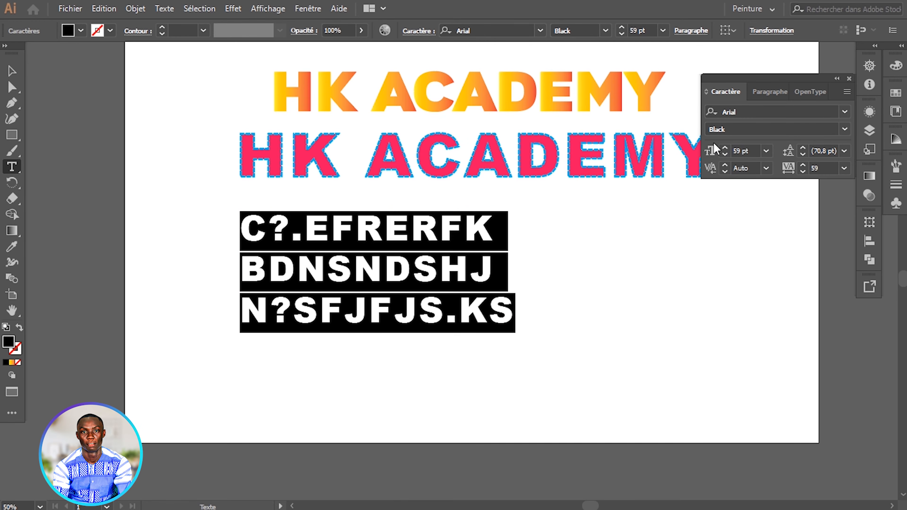
click(725, 158)
click(725, 158)
click(725, 157)
click(725, 158)
click(725, 158)
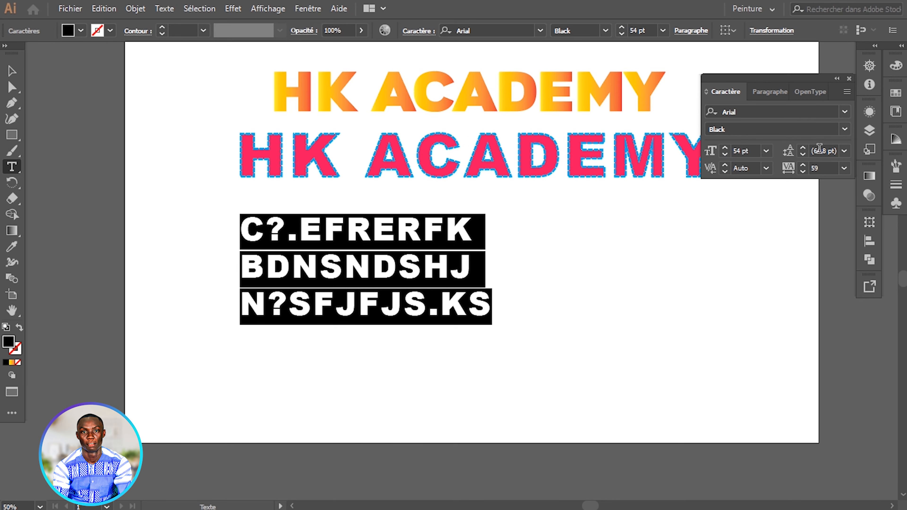
click(724, 155)
click(724, 155)
click(725, 155)
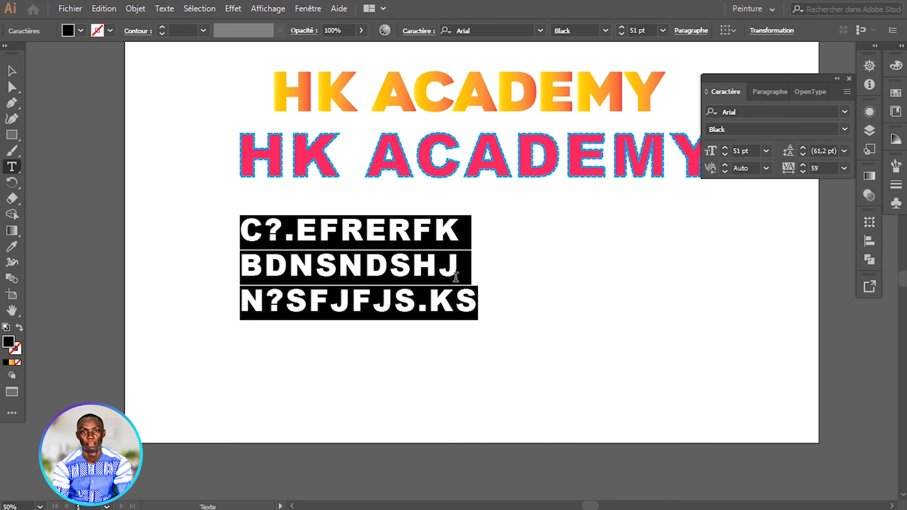
click(725, 153)
click(725, 153)
click(725, 154)
click(725, 154)
click(725, 154)
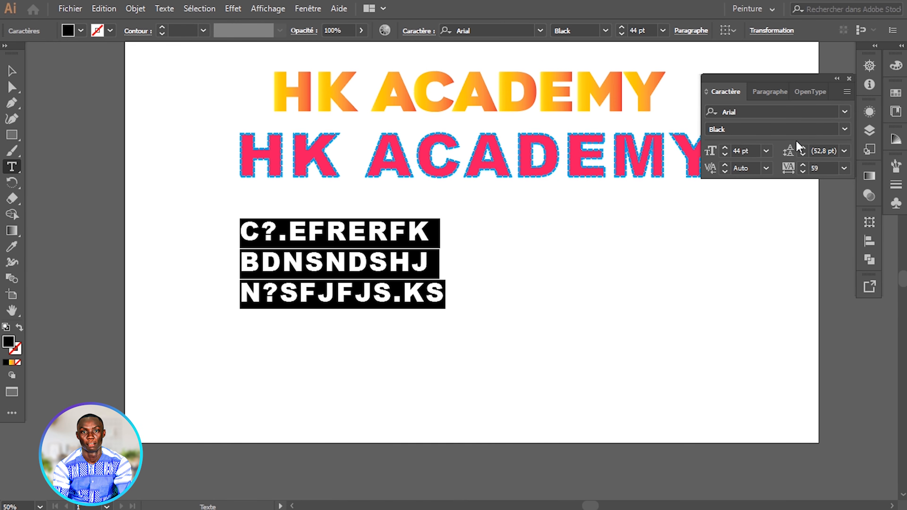
click(724, 155)
click(724, 155)
click(725, 156)
click(724, 156)
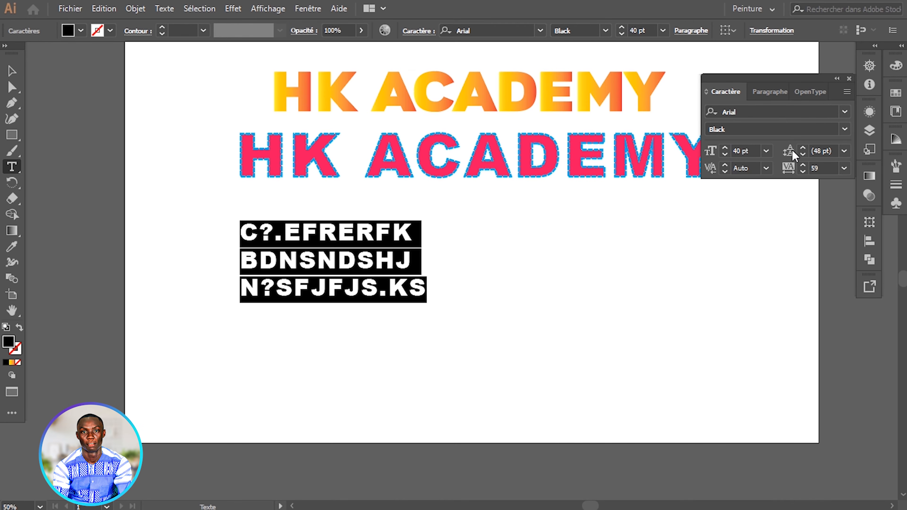
Step: Try a 73 pt leading on the whole three-line text and tighten it to 40 pt
drag(804, 152, 804, 152)
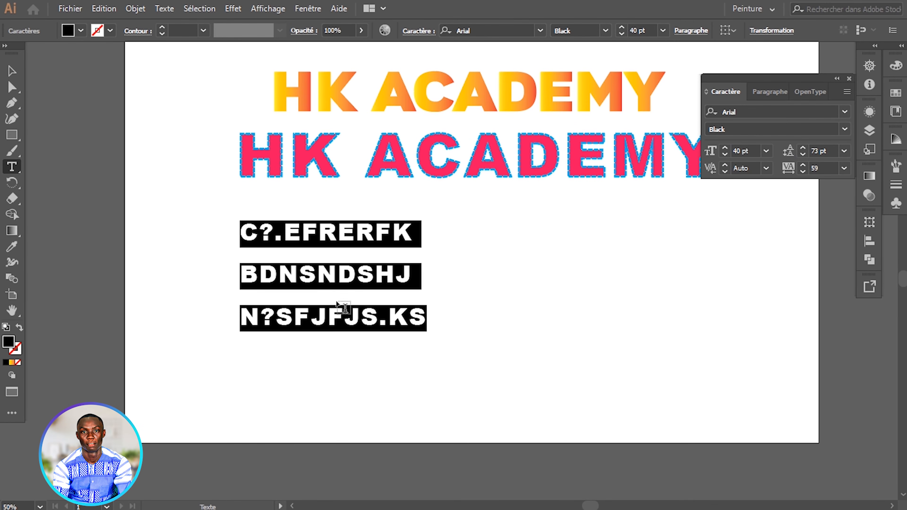
drag(344, 279, 360, 278)
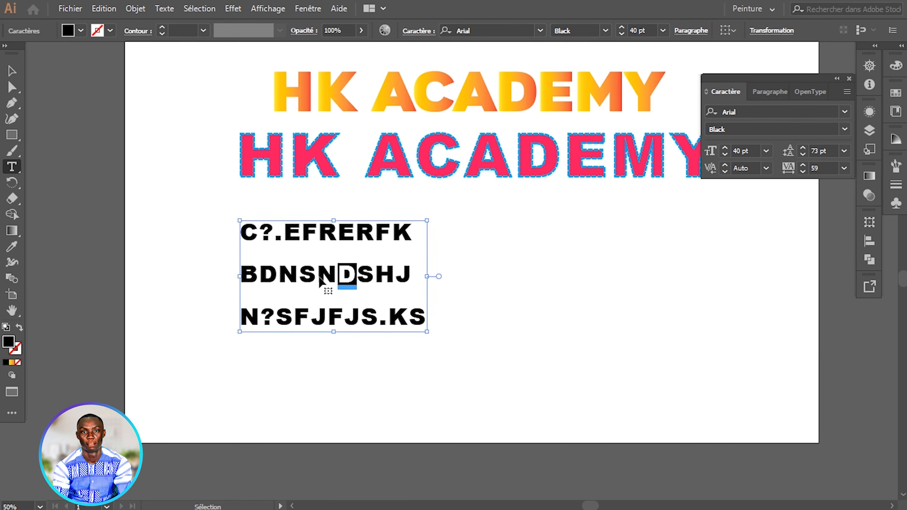
key(ctrl+a)
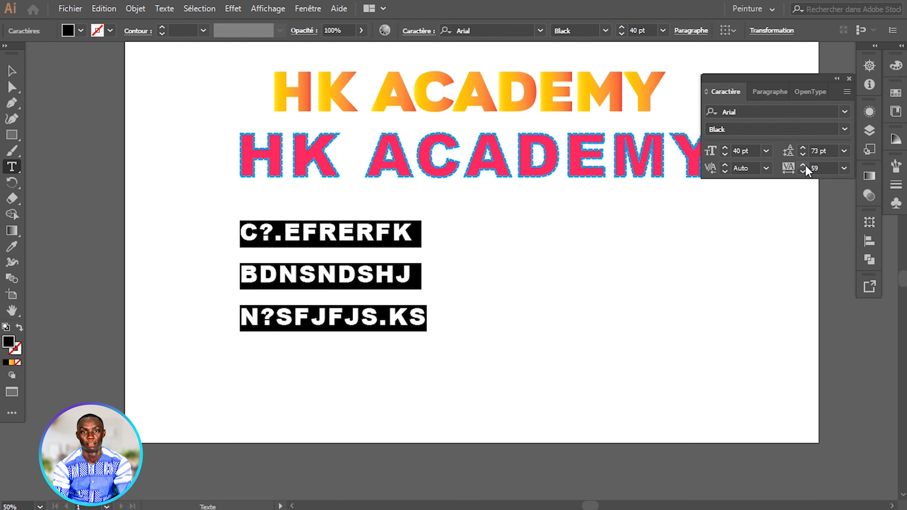
drag(802, 156, 802, 160)
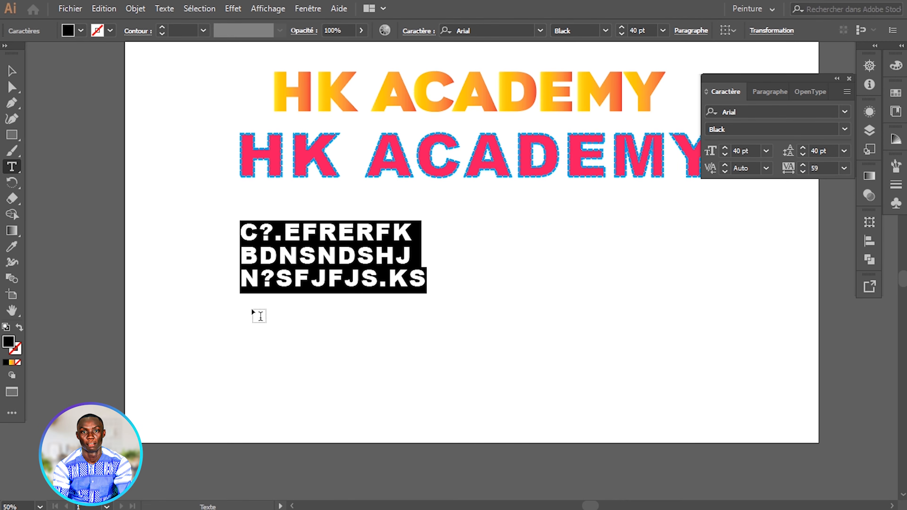
Step: Move the three-line text block down and toward the artboard's left edge, and display the Paragraphe settings
click(290, 254)
click(12, 70)
drag(337, 281, 273, 308)
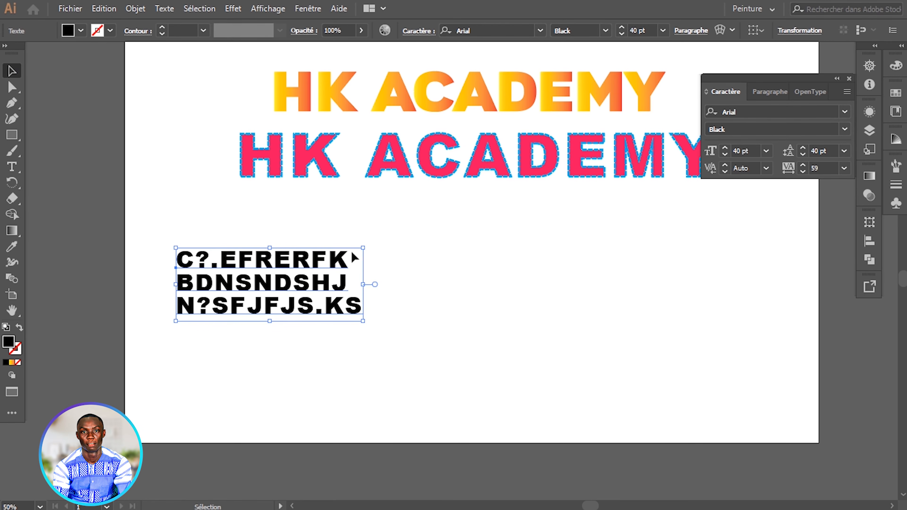
click(764, 92)
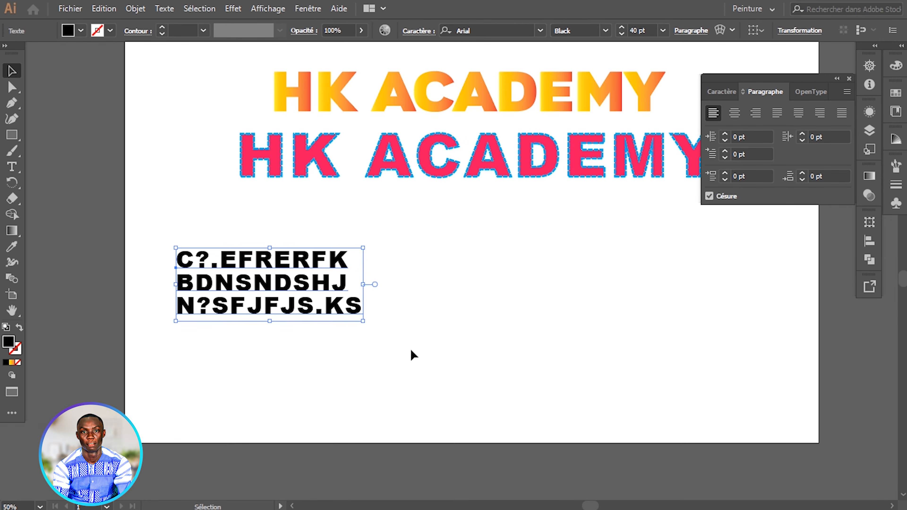
Step: Extend the three lines with CSF?F?VV?D, NCB?DN?DD?. and CDNDFVGDH, and trim NDFVGDH from the last line
double_click(338, 288)
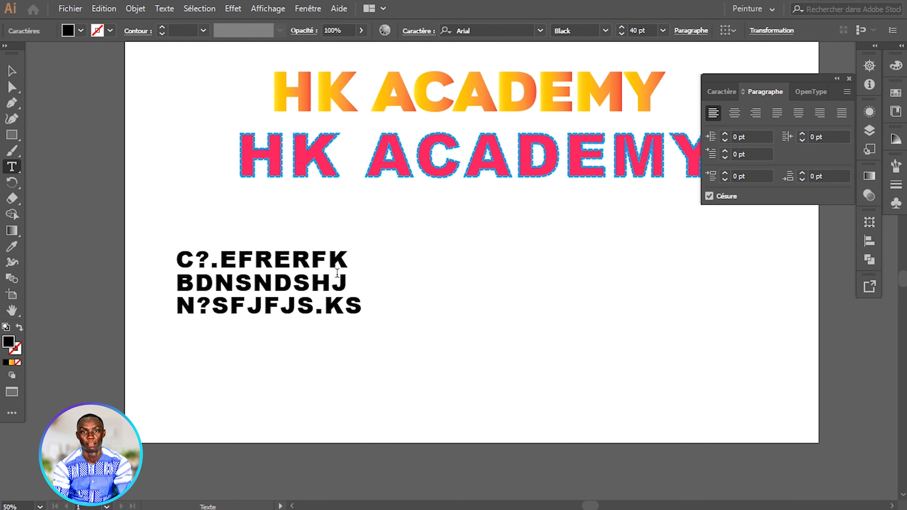
click(348, 259)
text(CSF?F?VV?D BD)
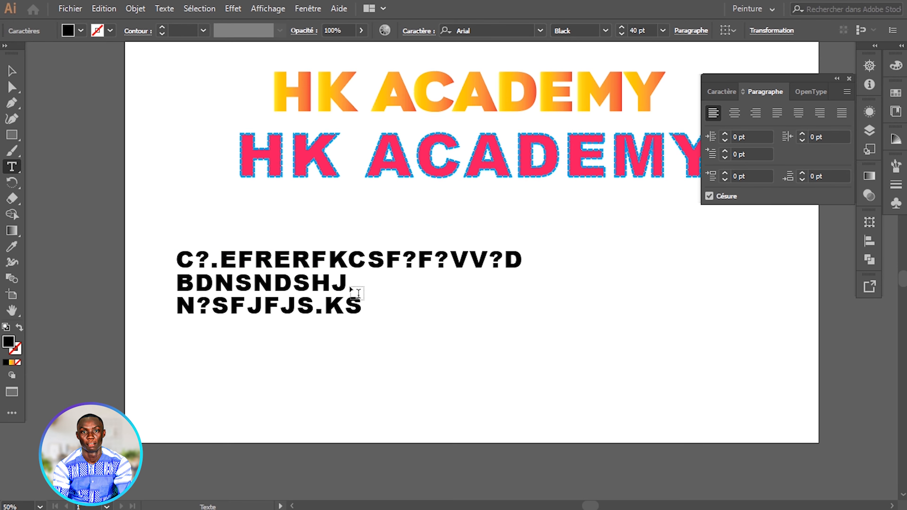
text(NSNDSHJNCB?DN?DD?.)
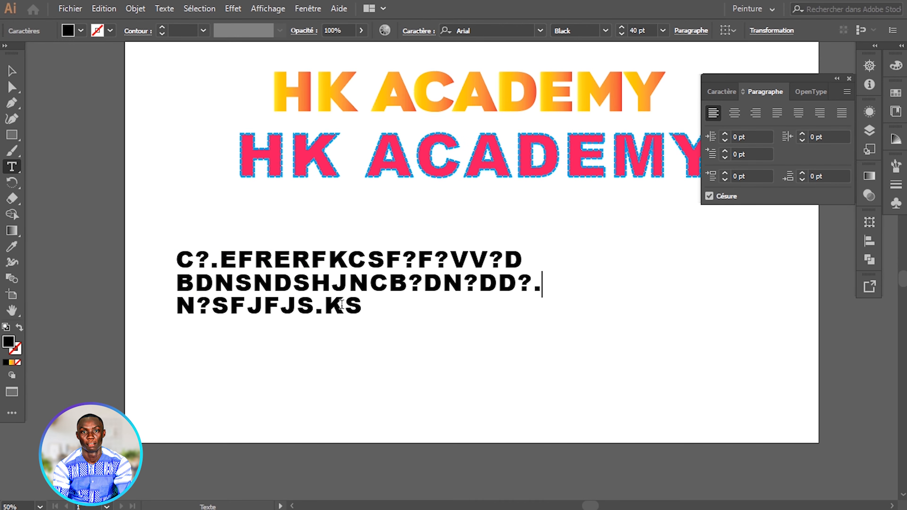
click(365, 307)
text(CDNDFVGDH)
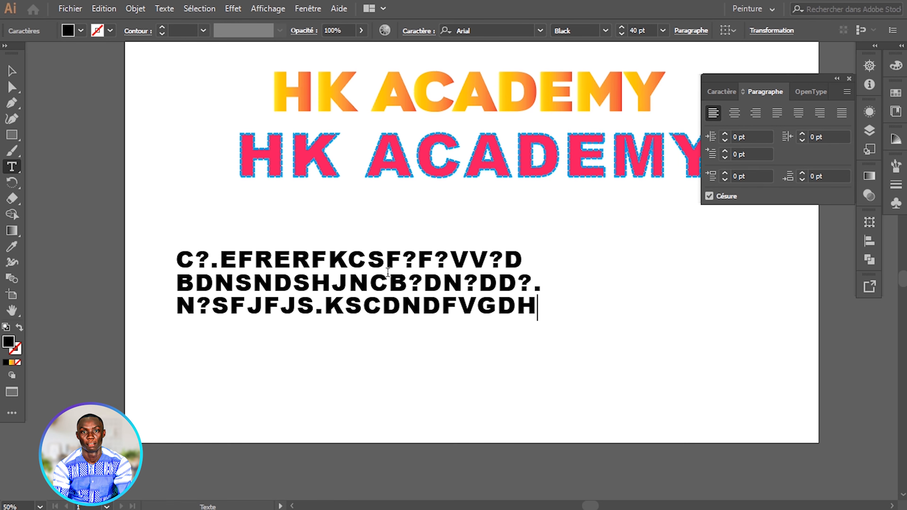
drag(397, 306, 546, 320)
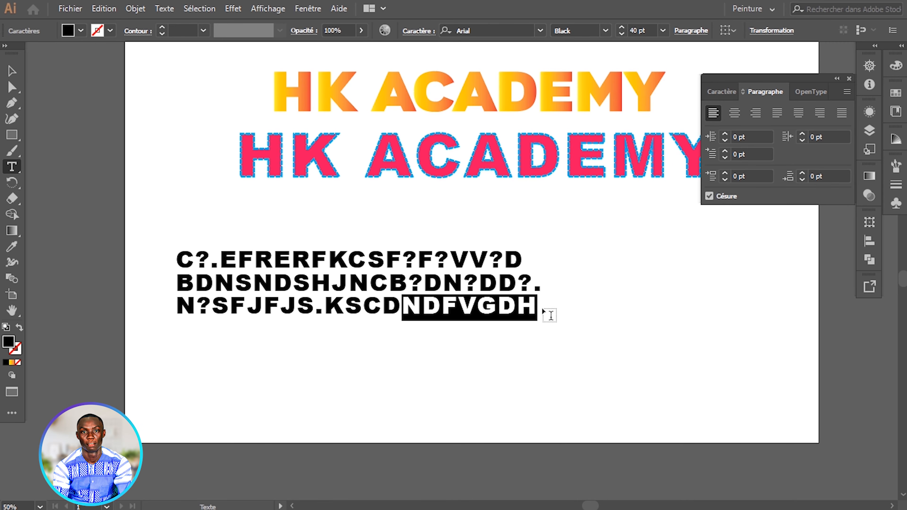
key(BackSpace)
Step: Centre-align all three lines of text and move the block to the right, under the dashed title
key(ctrl+a)
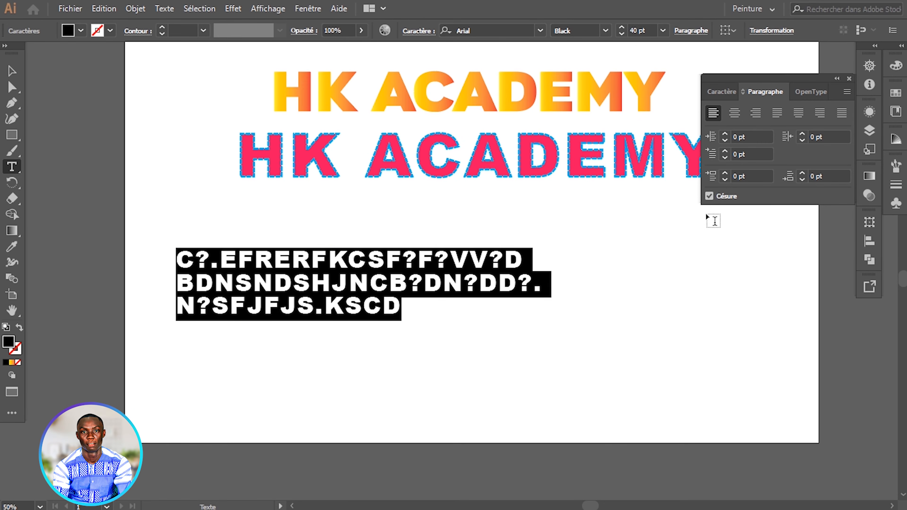
click(732, 114)
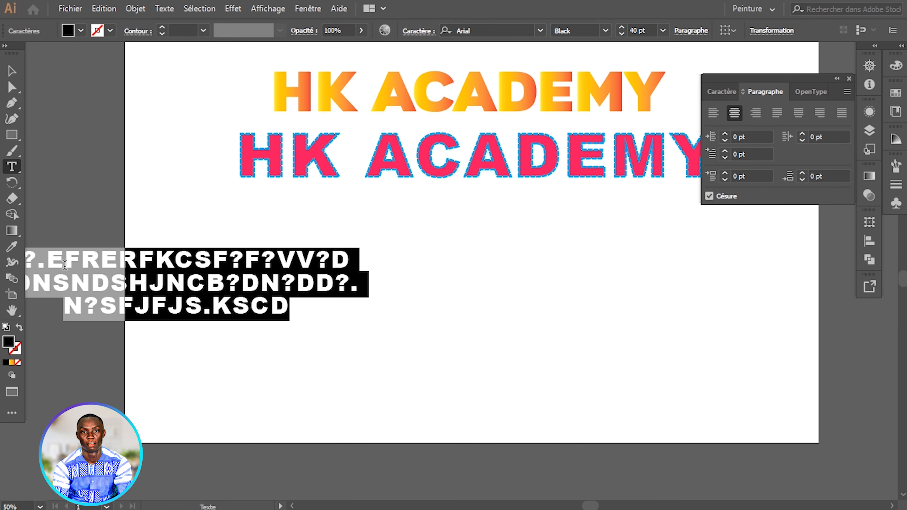
click(12, 70)
drag(161, 259, 419, 259)
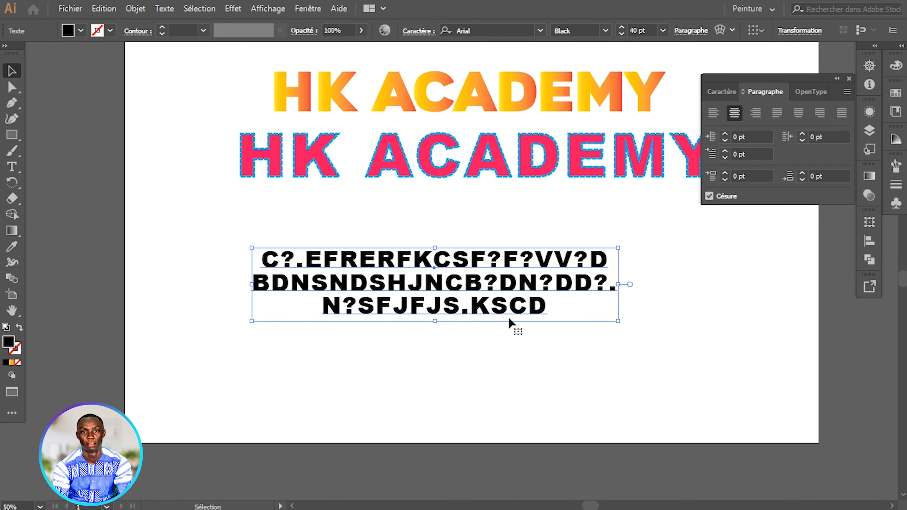
Step: Append WXBCCBCBCC to the end of the third line of the centred text
key(t)
click(558, 312)
text(WXBCCBCBCC)
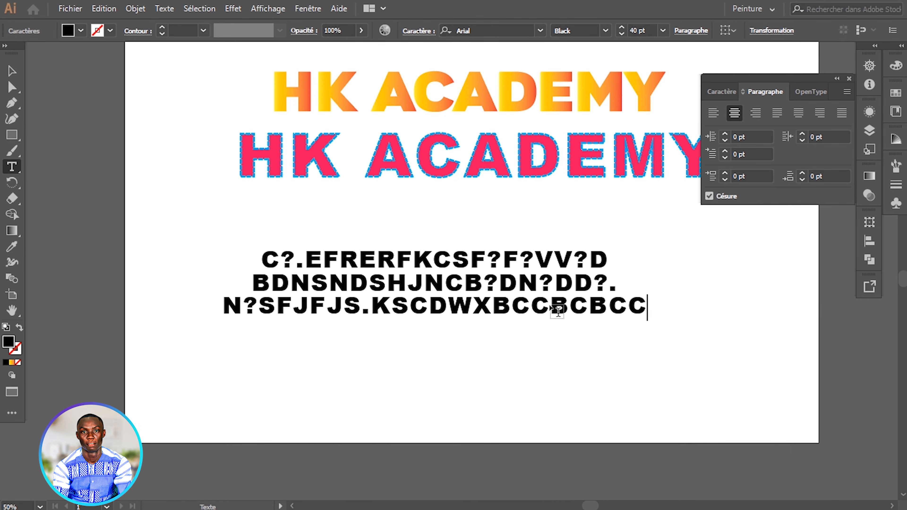
Step: Extend the third line of the centred text so that it ends with XSCBNSDNBSS?S?HDHSSGSG
text(BBCB)
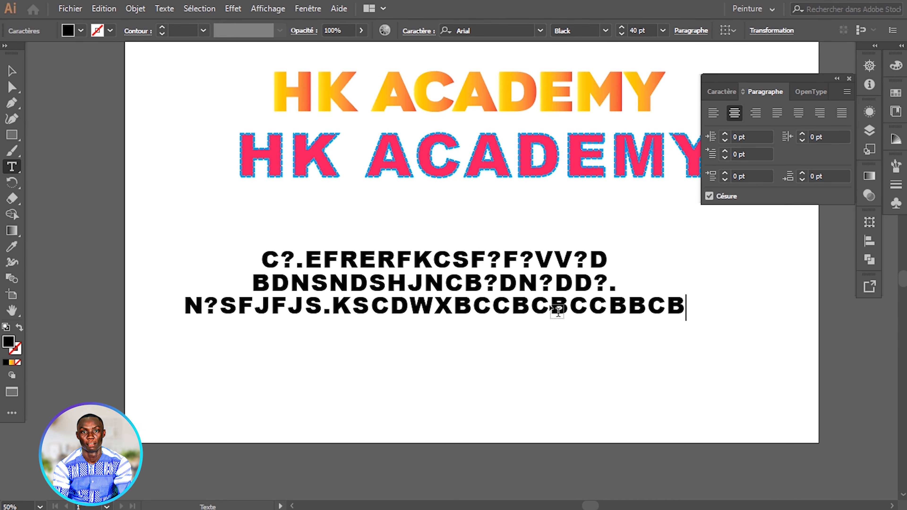
key(BackSpace)
key(BackSpace)
key(BackSpace)
key(BackSpace)
key(BackSpace)
text(XSCBNSDNBSS?S?)
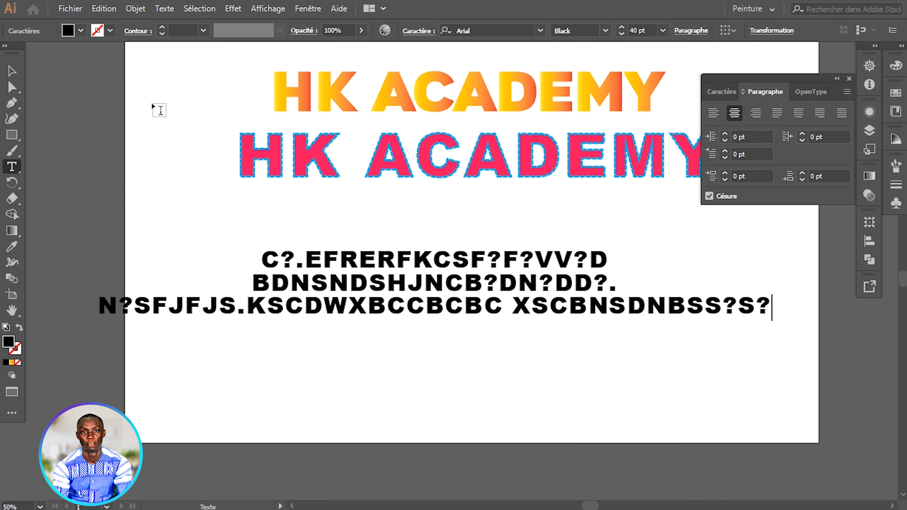
text(HDHSSGSG)
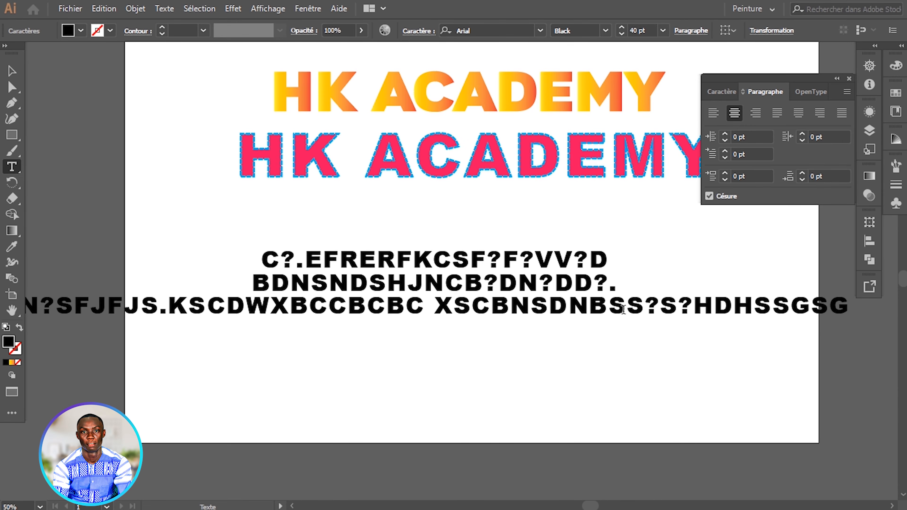
Step: Break the long third line before S?S?HDHSSGSG and before NSDNBS, adding µ after XSCB
click(612, 311)
key(Return)
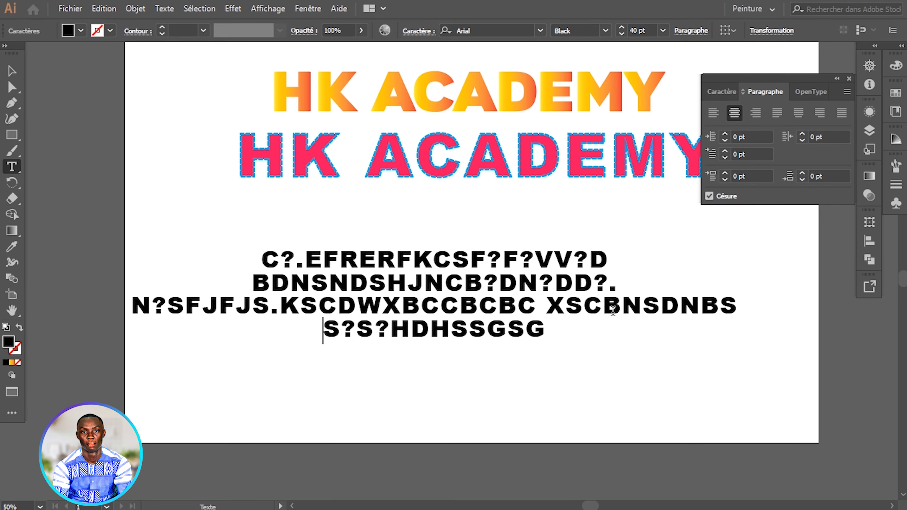
text(µ)
key(Return)
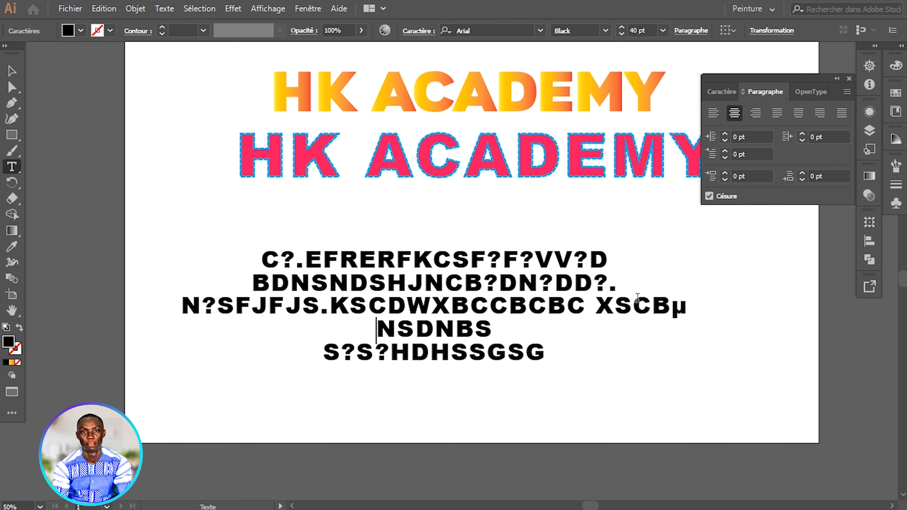
Step: Try right and justified alignments on the whole five-line text block, finishing with right alignment
key(ctrl+a)
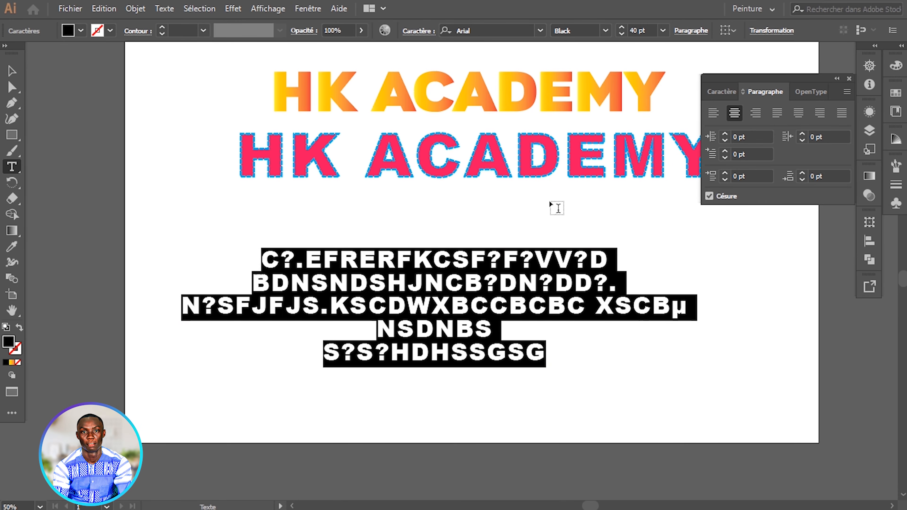
click(755, 113)
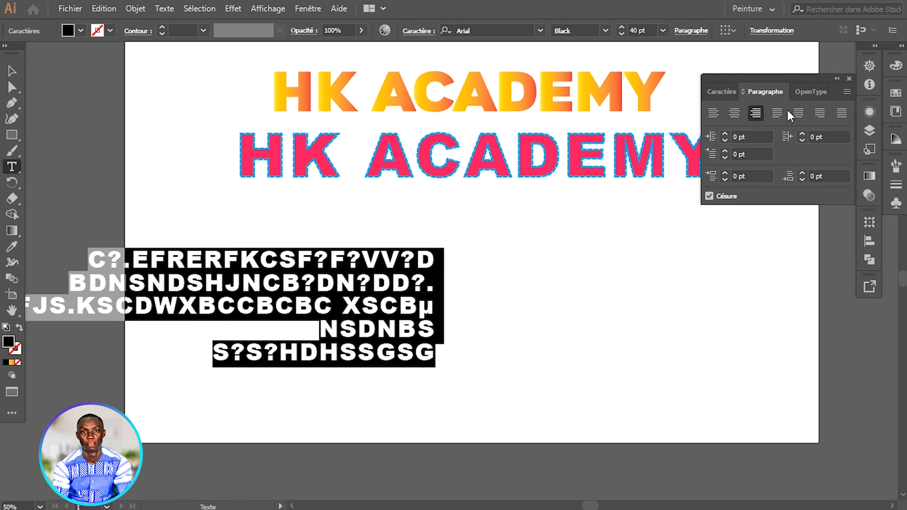
click(798, 114)
click(817, 115)
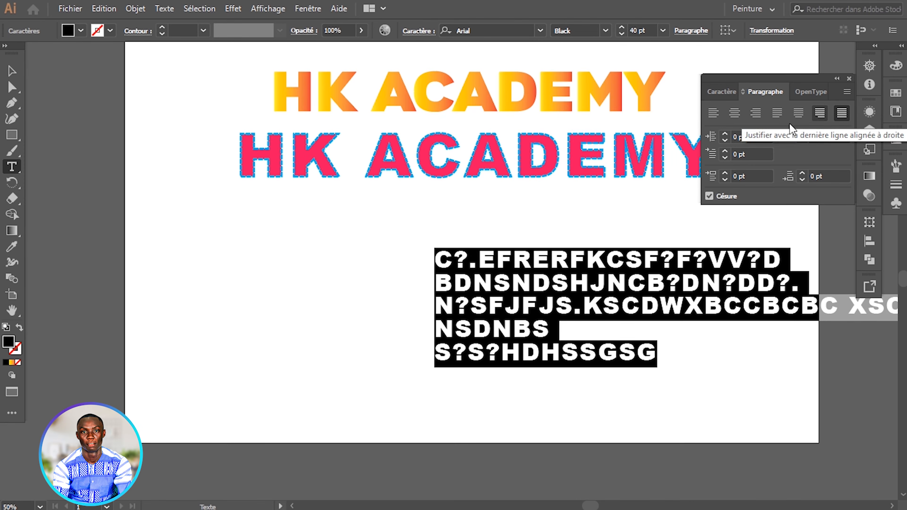
click(755, 113)
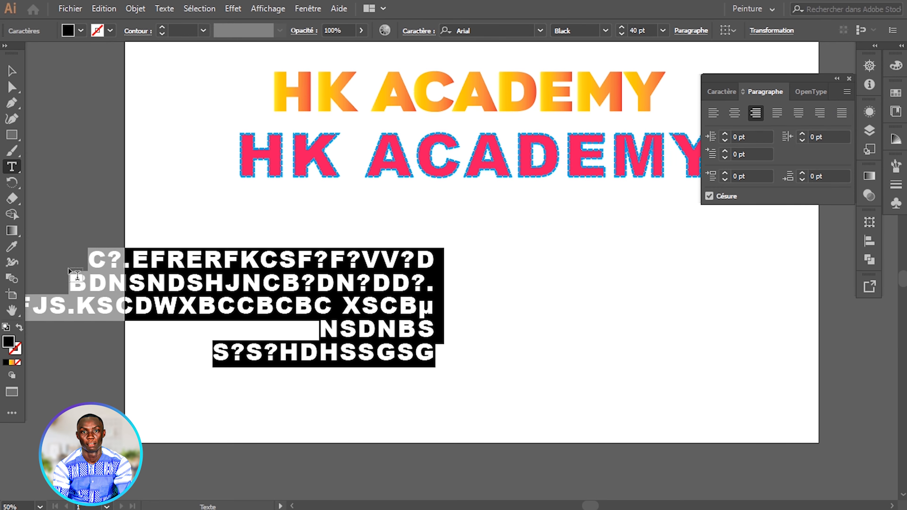
Step: Delete the right-aligned text block and draw a rectangular area-text frame in its place under the dashed title
click(11, 70)
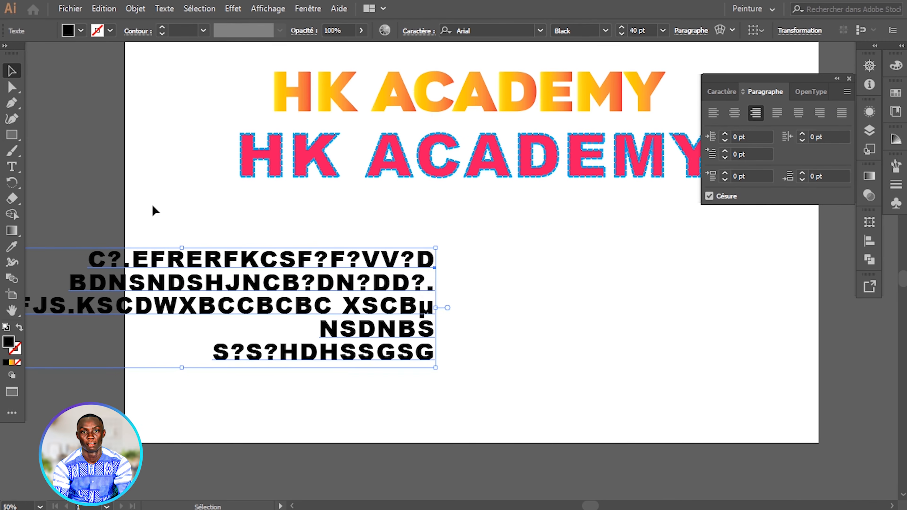
key(Delete)
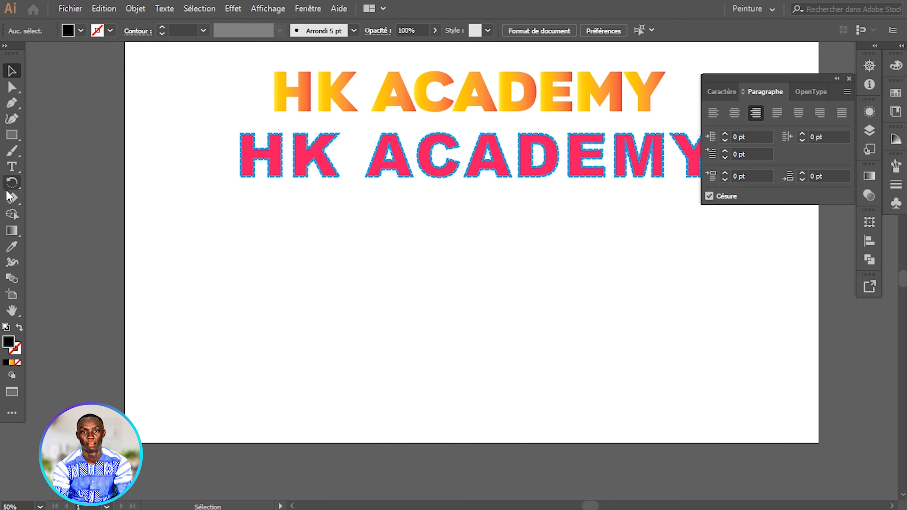
click(11, 167)
drag(203, 209, 446, 382)
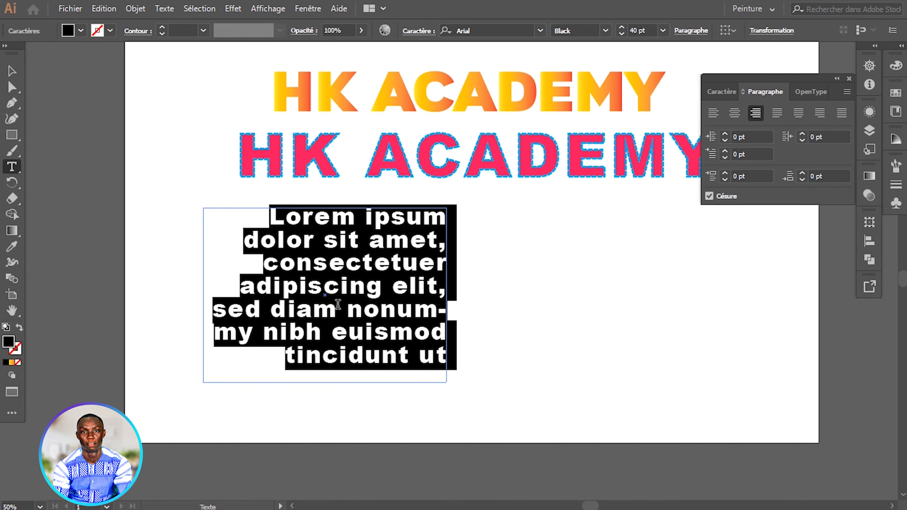
Step: Replace the placeholder text with SGHFGHFHGZHZH, clear it, and enter DFD?D?D? in the frame
text(SGHFGHFHGZHZH)
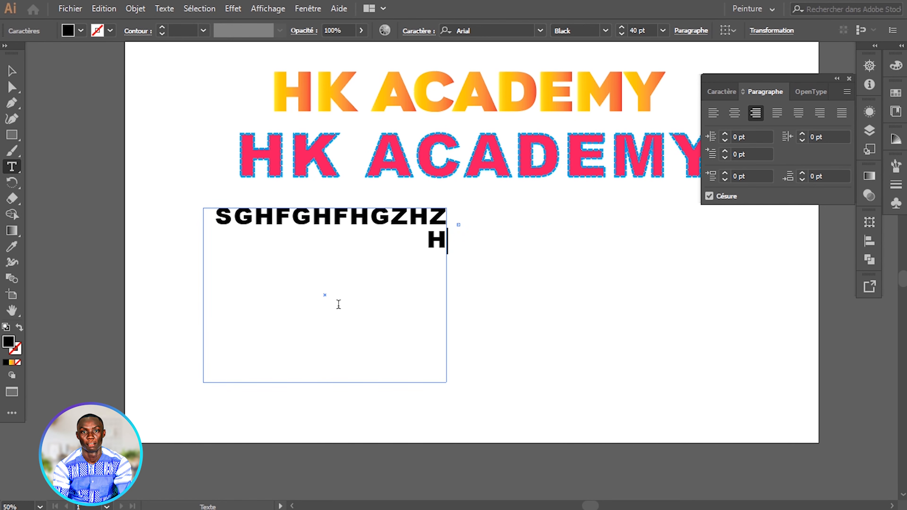
key(BackSpace)
key(BackSpace)
key(BackSpace)
key(BackSpace)
key(BackSpace)
key(BackSpace)
key(BackSpace)
key(BackSpace)
key(BackSpace)
key(BackSpace)
key(BackSpace)
key(BackSpace)
key(BackSpace)
text(DFD?D)
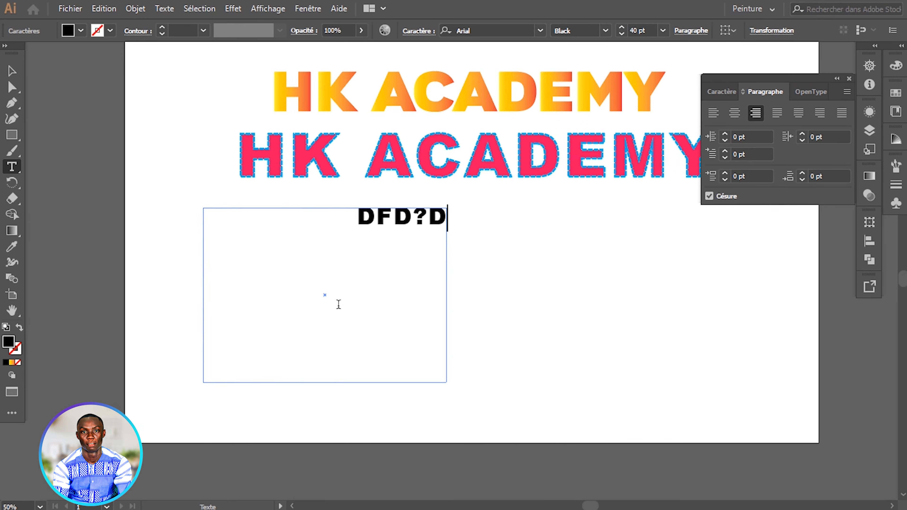
text(?D?)
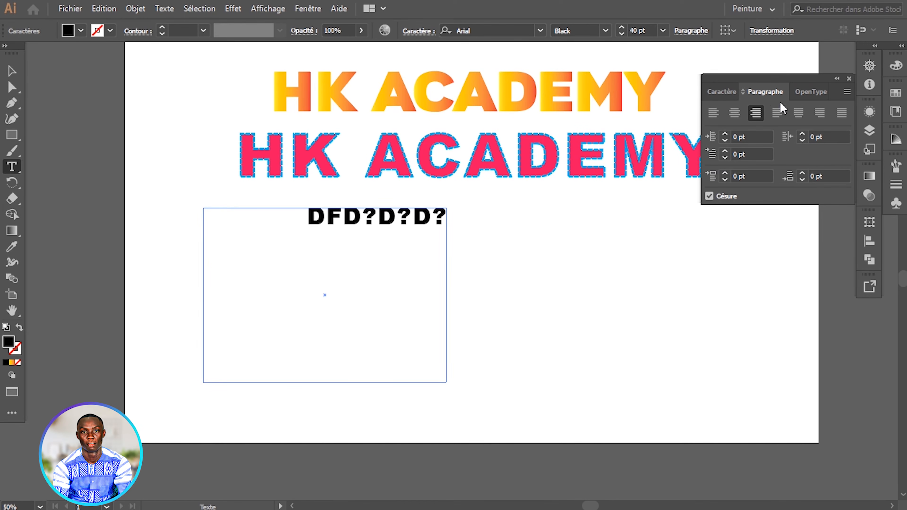
Step: Left-align the frame's text and add SGDZHEJEZHJZJZHJZHJZZHJ, and centre it and continue with FHHZHJ
click(713, 113)
text(SGDZHEJEZHJZJZHJZHJZZHJ)
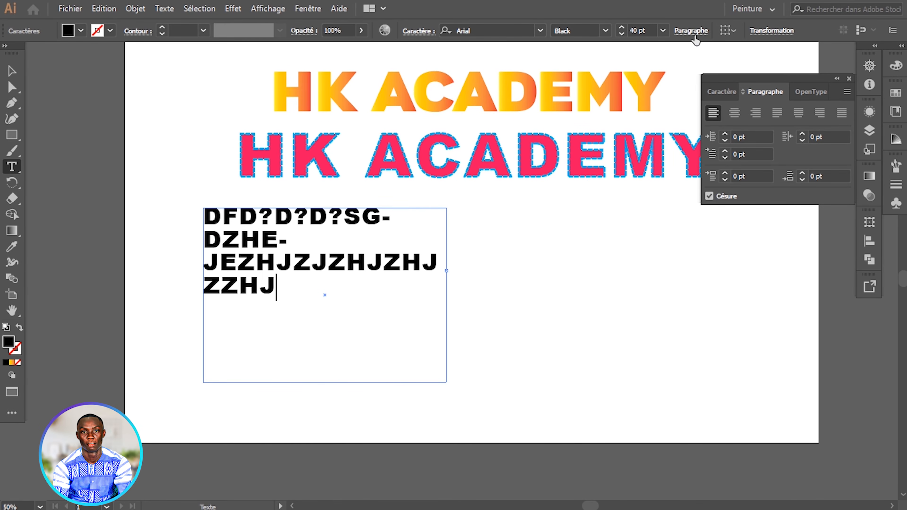
click(734, 113)
text(FH-HZHJJZJKZJKZJKZJKZJKZJKJZK)
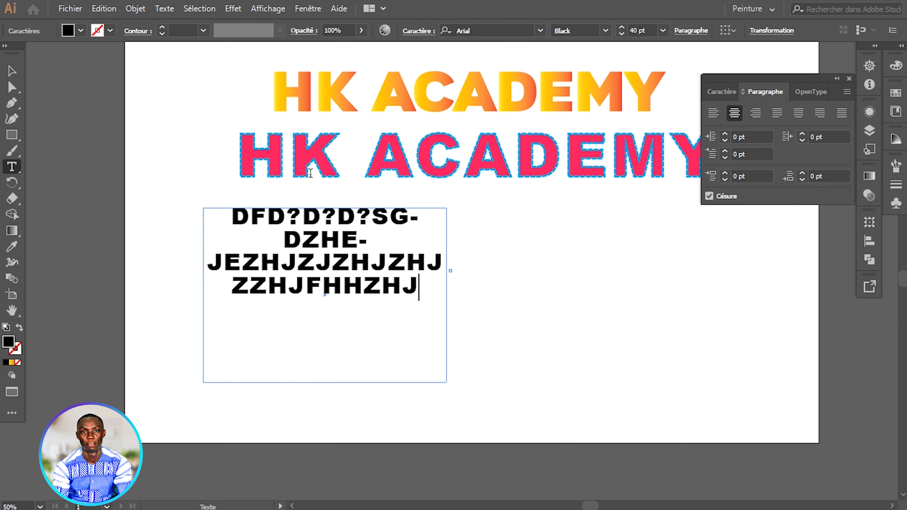
Step: Replace the frame's text with DNFNF??D?DN?DN?DSDNBNVEHSND?BNCNSSNBCBNSSS, a long run of C, and SCSJFREERHJEHJHJZJBDSGH
key(ctrl+a)
text(DNFNF??D?DN?DN?DS)
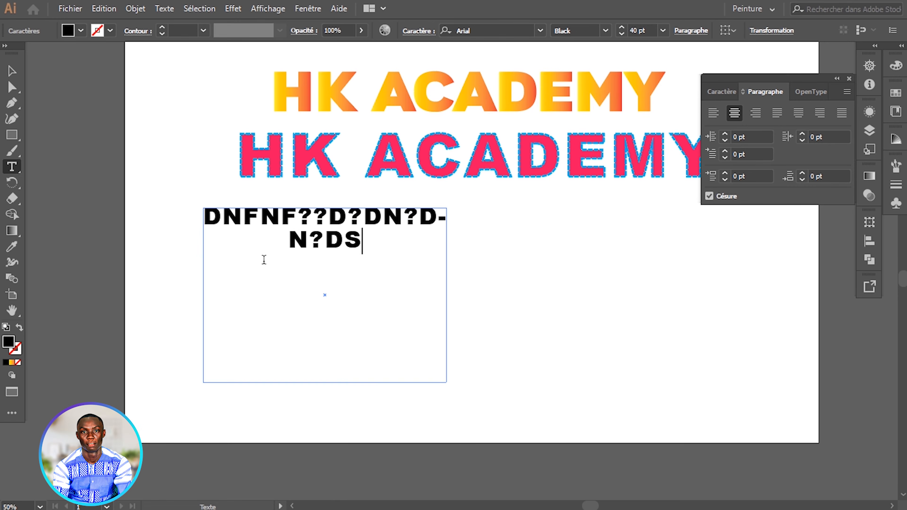
text(DNBNVEHSND?BNCNSSNB)
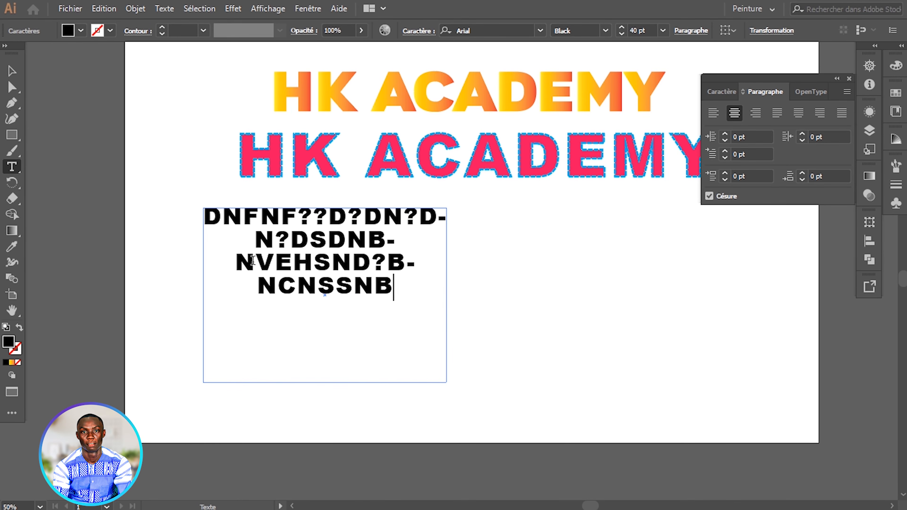
text(CBNSSSCCCCCCCCCCCCCCCCCCCCCCCCCCCCC)
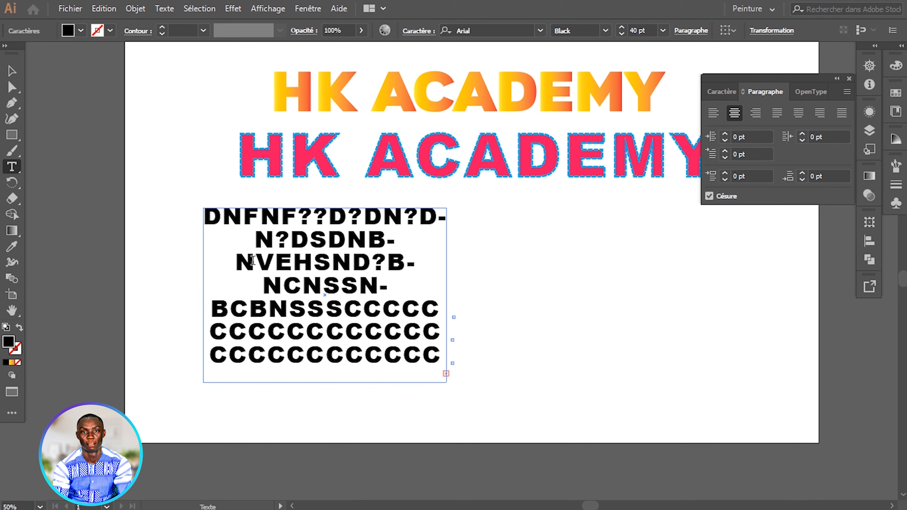
Step: Set all the text in the frame to 28 pt and left-align it
key(ctrl+a)
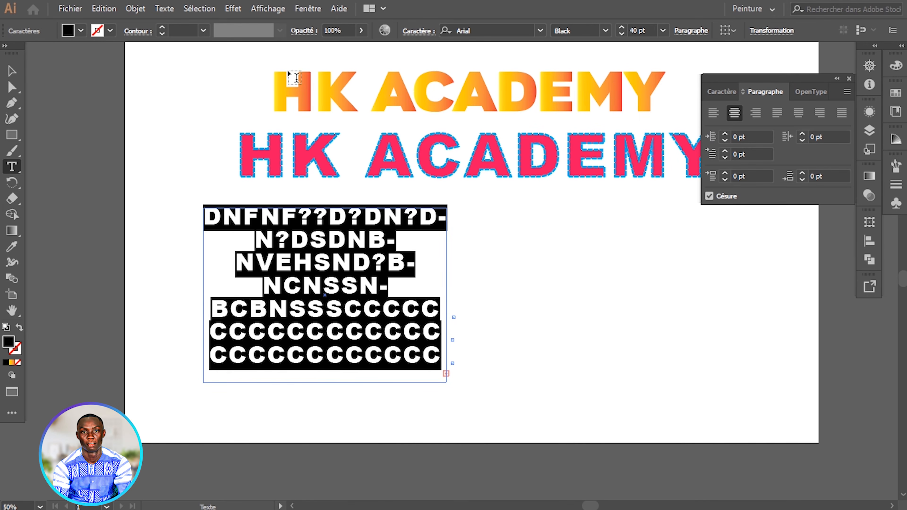
click(621, 34)
click(621, 34)
click(622, 34)
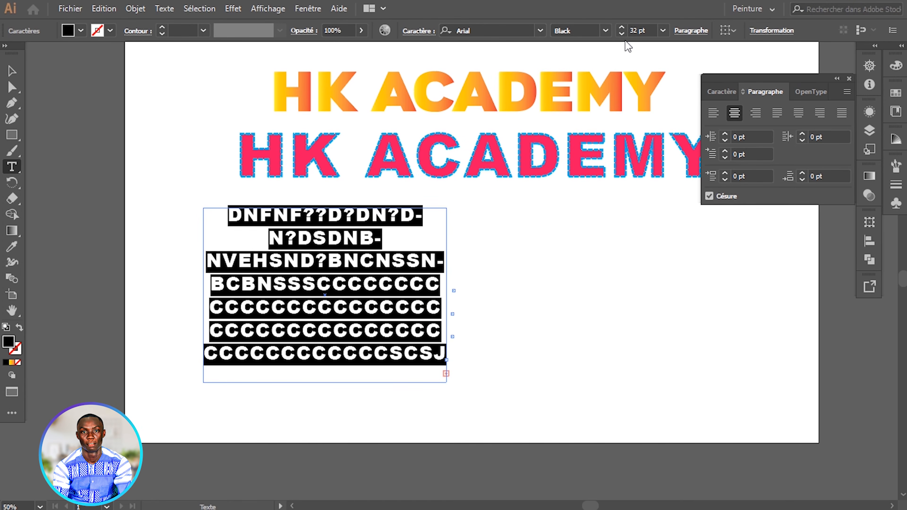
click(622, 34)
click(622, 34)
click(621, 34)
click(621, 34)
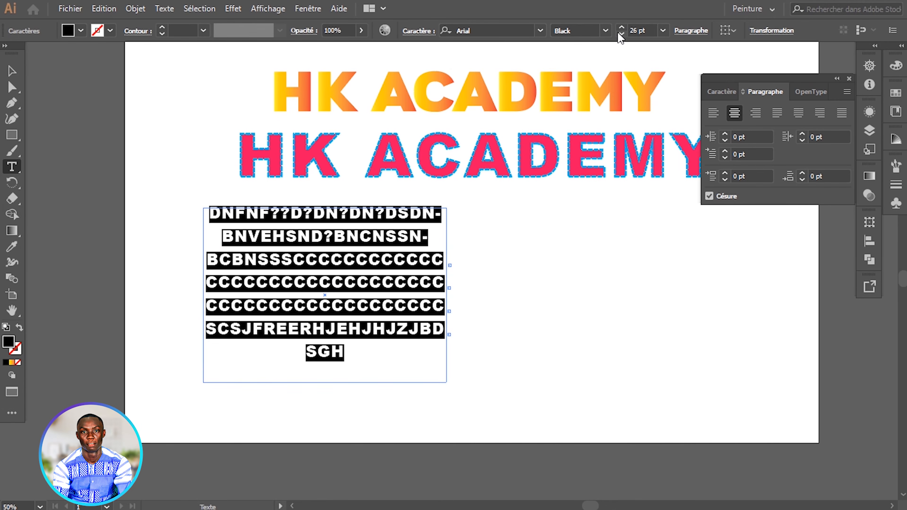
click(621, 28)
click(622, 28)
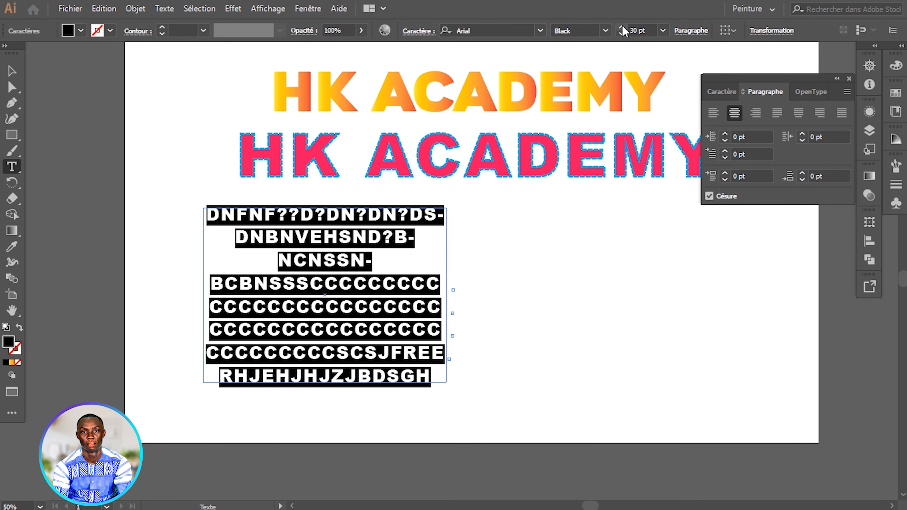
click(621, 34)
click(621, 34)
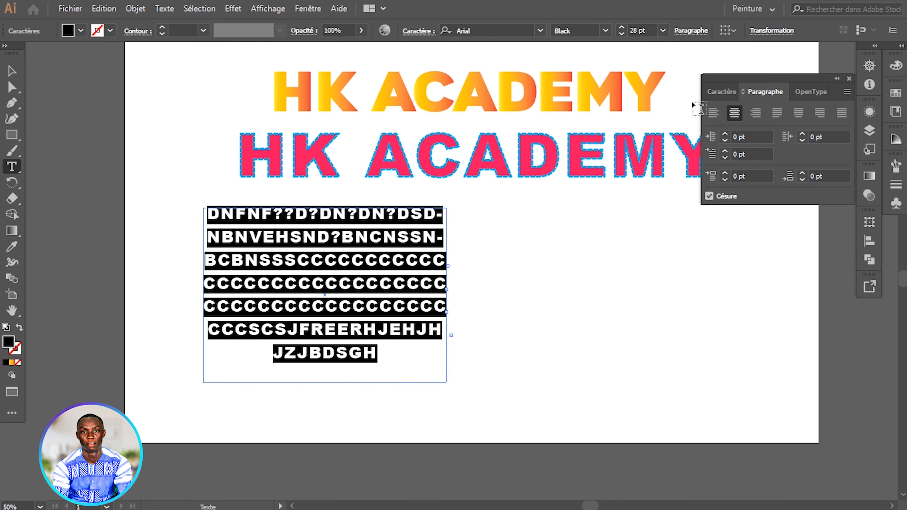
click(713, 112)
click(315, 347)
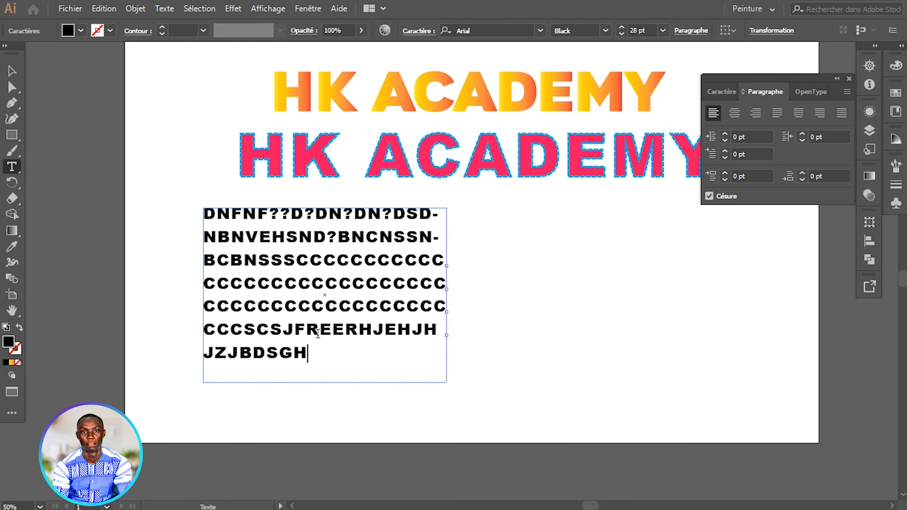
key(ctrl+a)
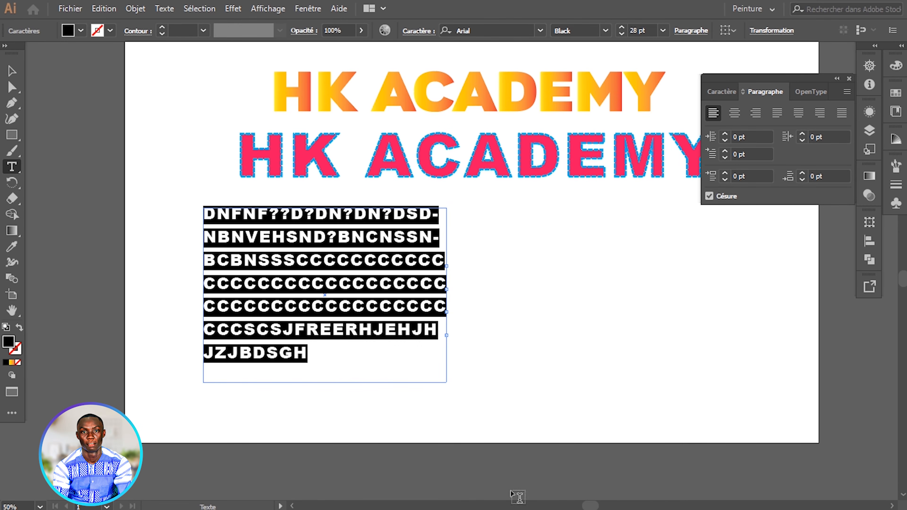
key(BackSpace)
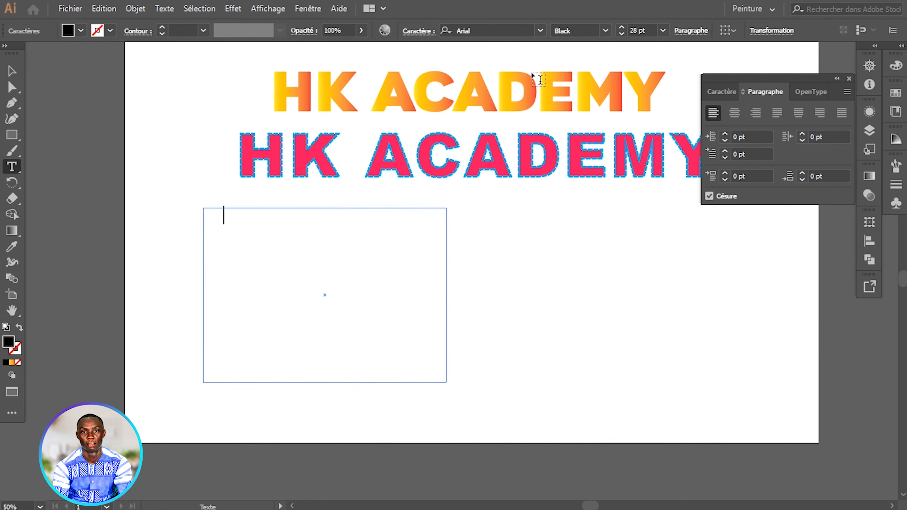
key(ctrl+z)
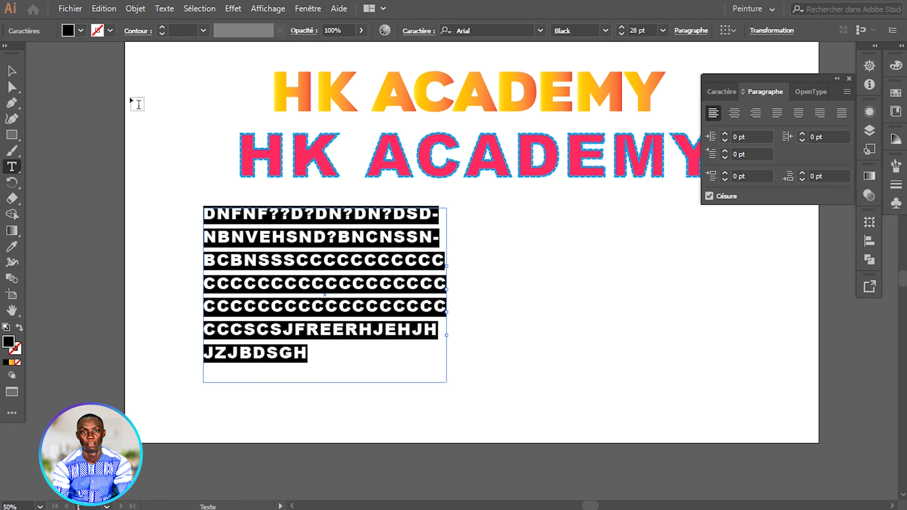
Step: Finish editing the text frame and deselect it with the Selection tool
click(21, 74)
click(215, 186)
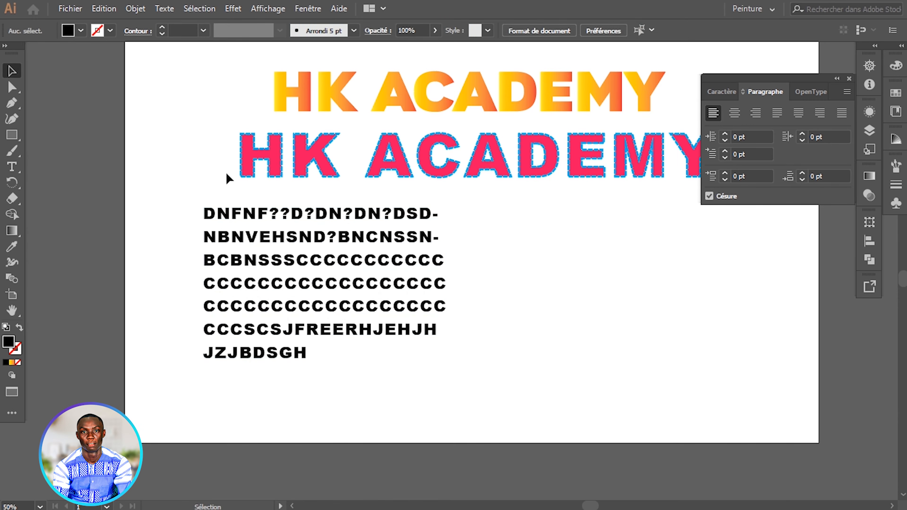
scroll(411, 348, down, 2)
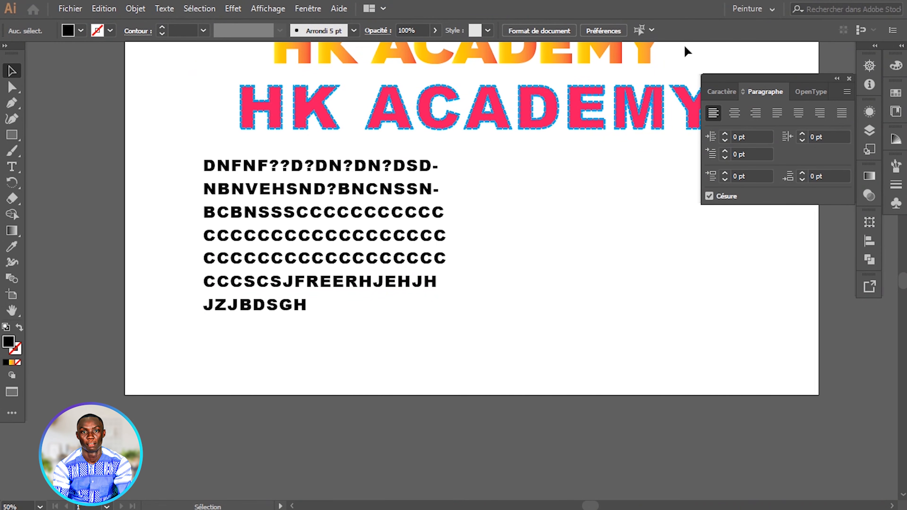
key(Tab)
key(Tab)
key(Tab)
key(Tab)
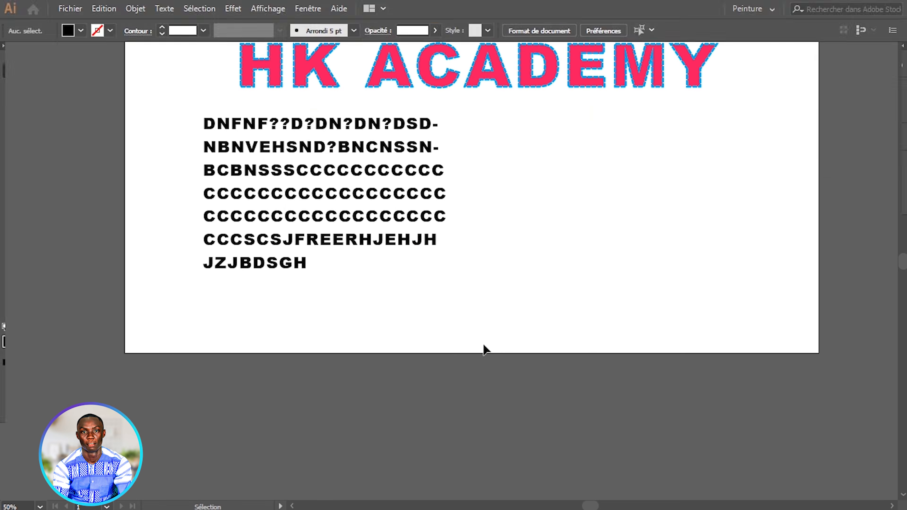
key(alt+f)
key(f)
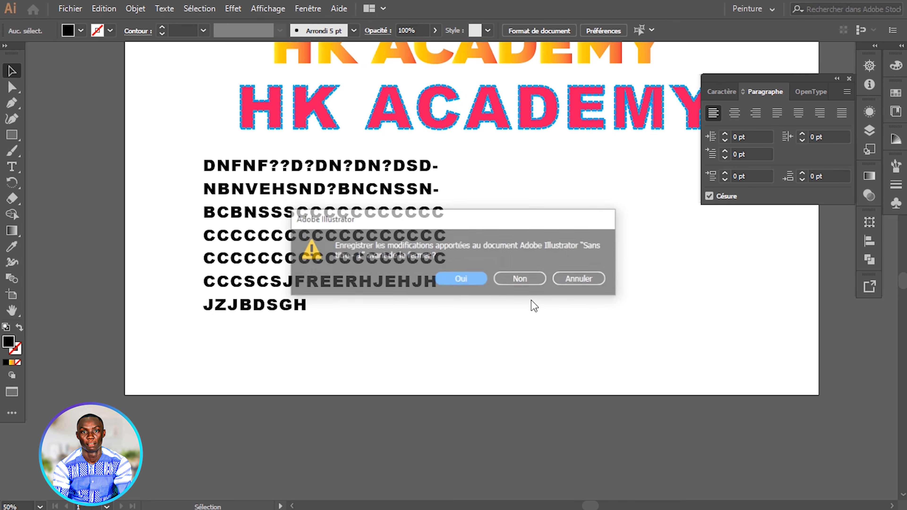
click(581, 282)
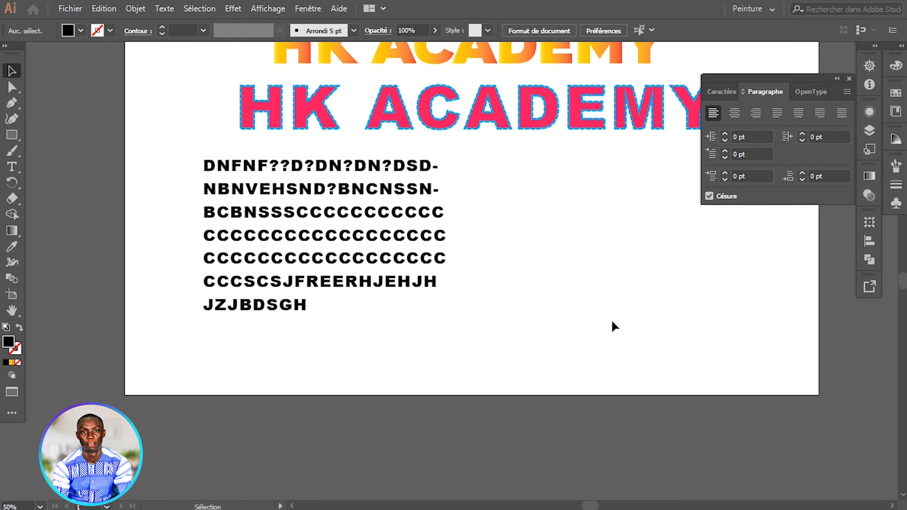
Step: Switch the workspace back to the normal screen mode with the document's title tab shown
key(Tab)
key(f)
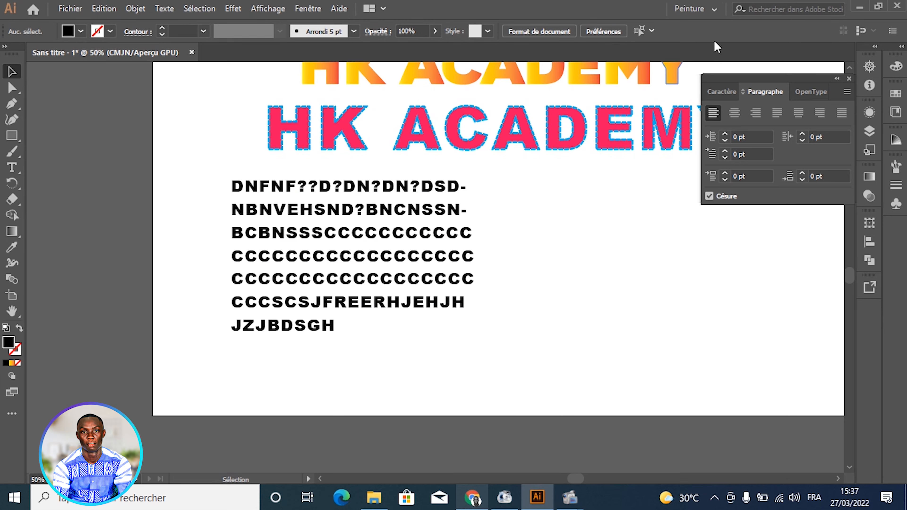
Step: Switch to Chrome and copy the first paragraph under "D'où vient-il?" on fr.lipsum.com, from "Contrairement" to "Lorem ipsu"
click(857, 7)
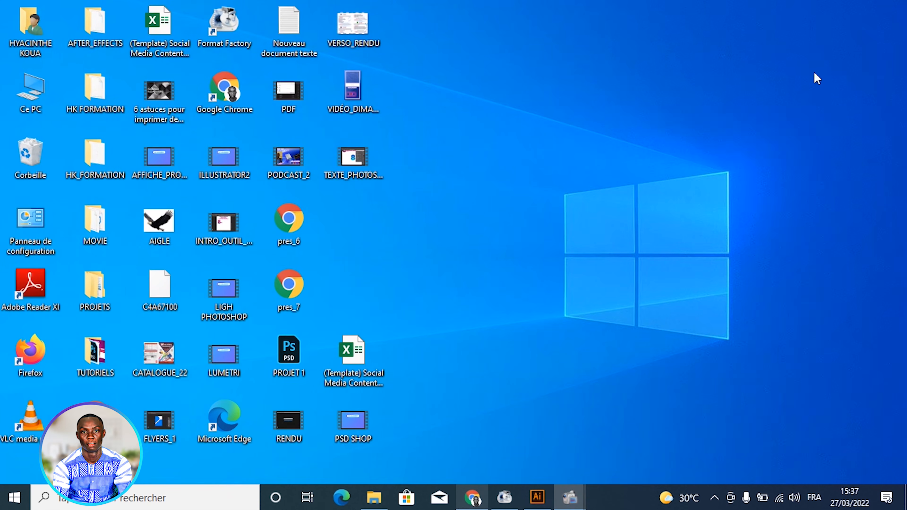
click(474, 499)
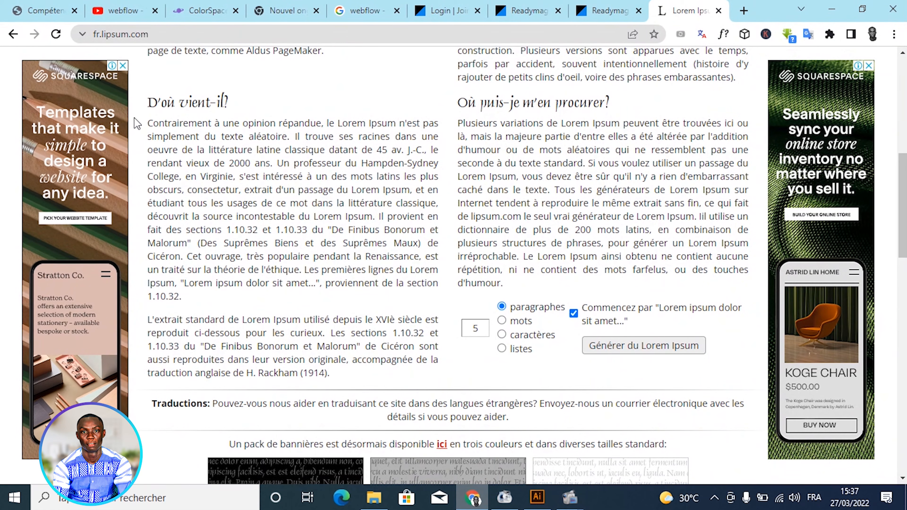
drag(146, 125, 308, 190)
click(186, 137)
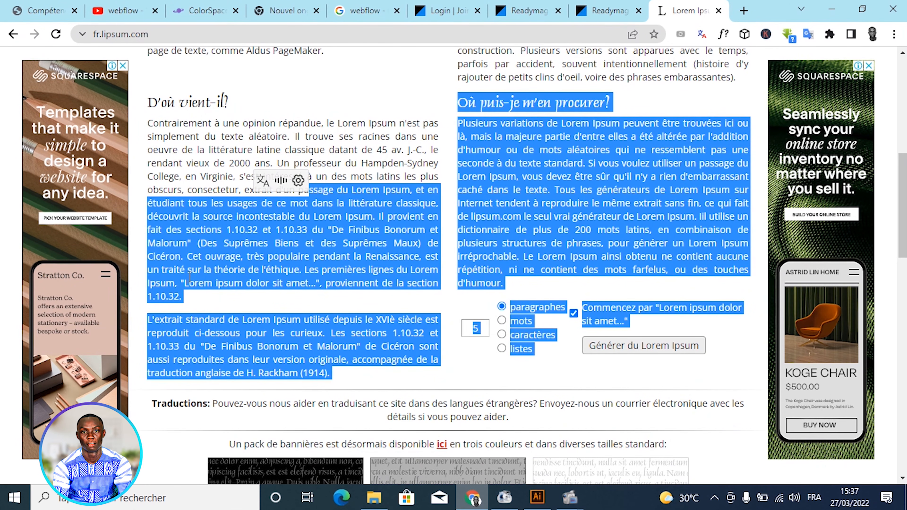
click(223, 223)
drag(149, 125, 233, 285)
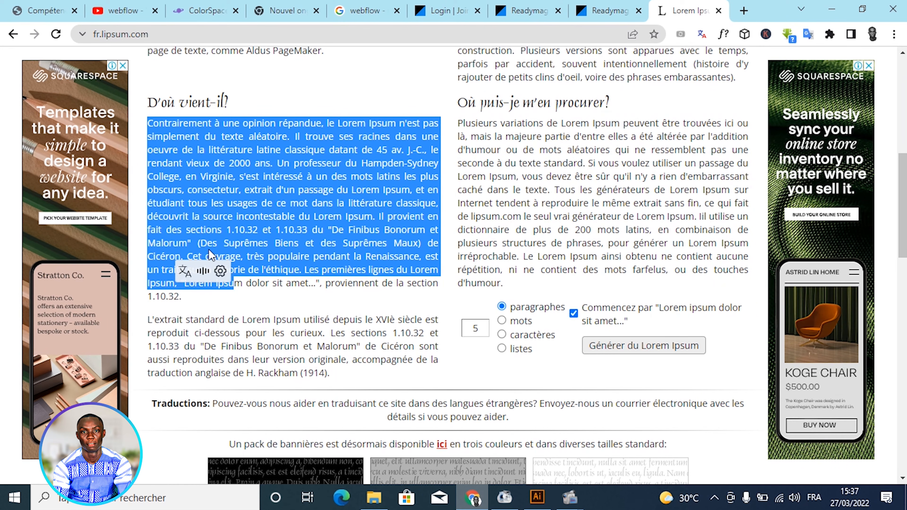
click(472, 498)
Step: Switch back to Illustrator and replace all the text in the area-text frame with the copied paragraph
click(537, 496)
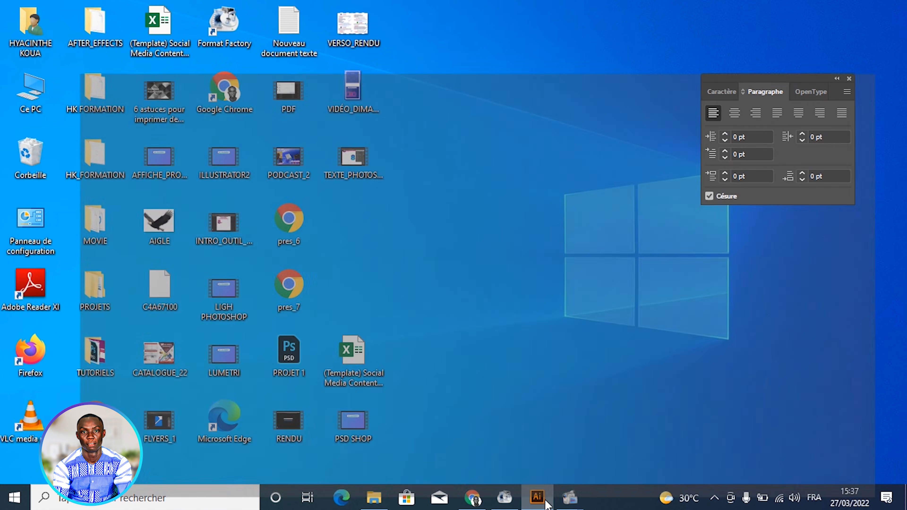
double_click(316, 310)
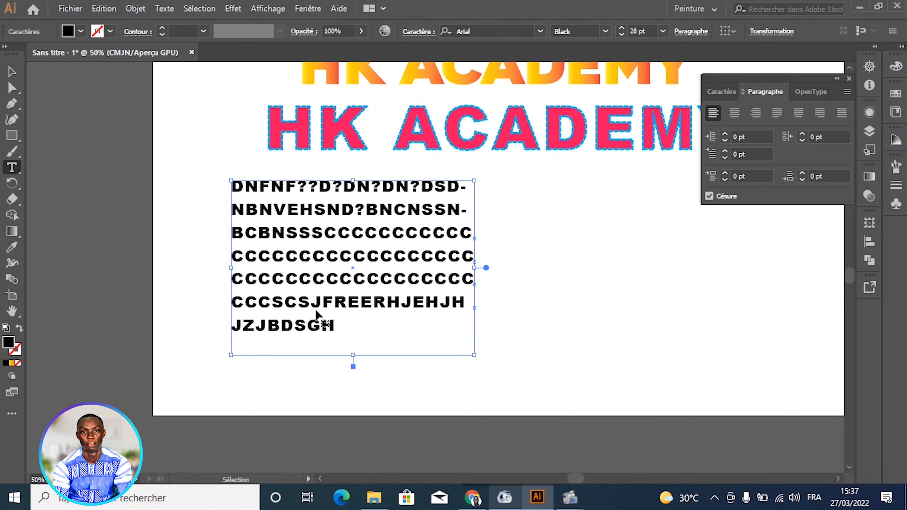
key(ctrl+a)
key(ctrl+v)
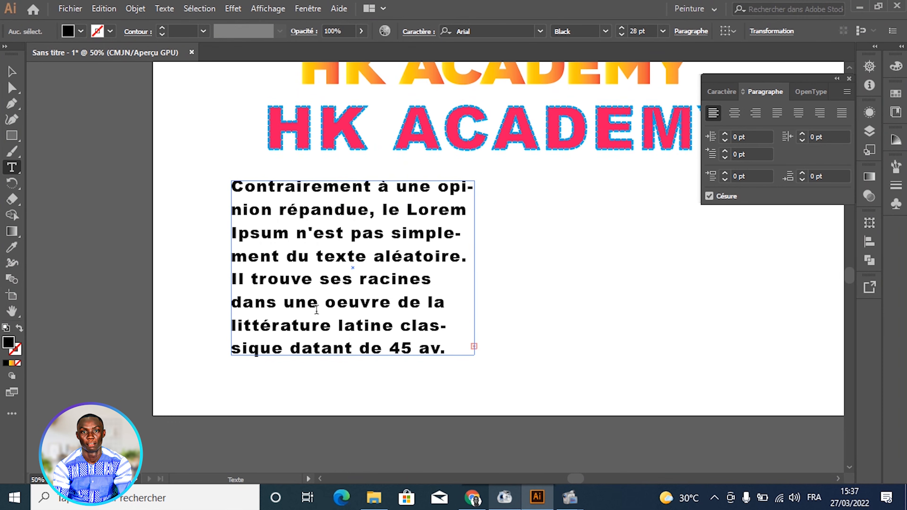
click(310, 307)
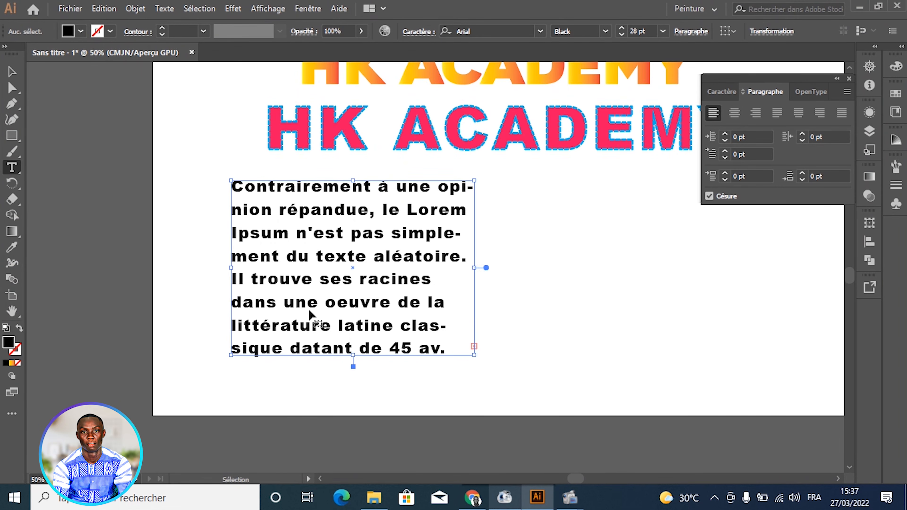
Step: Select all the text in the frame and reduce its font size to 7 pt
key(ctrl+a)
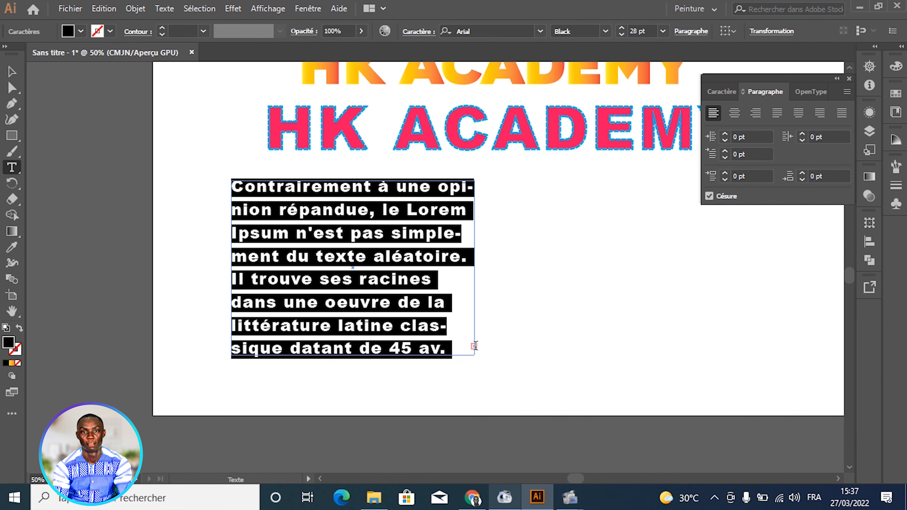
click(837, 79)
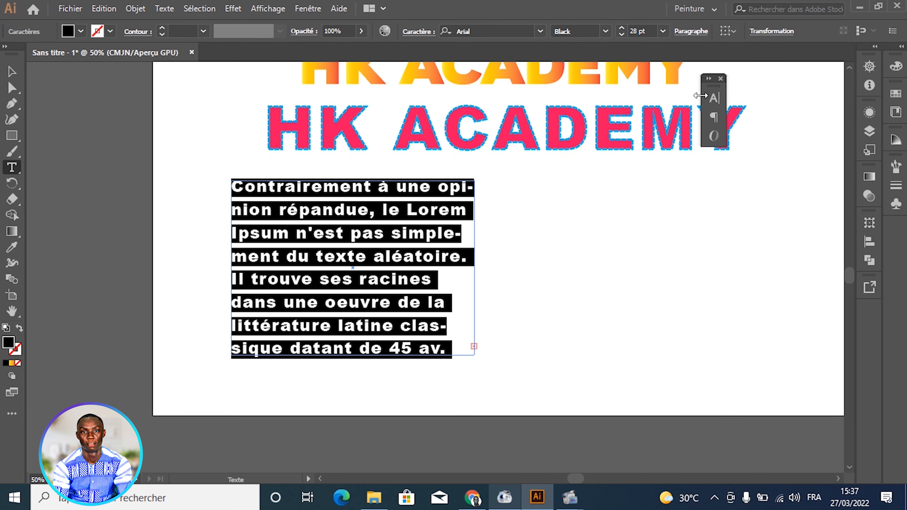
click(718, 104)
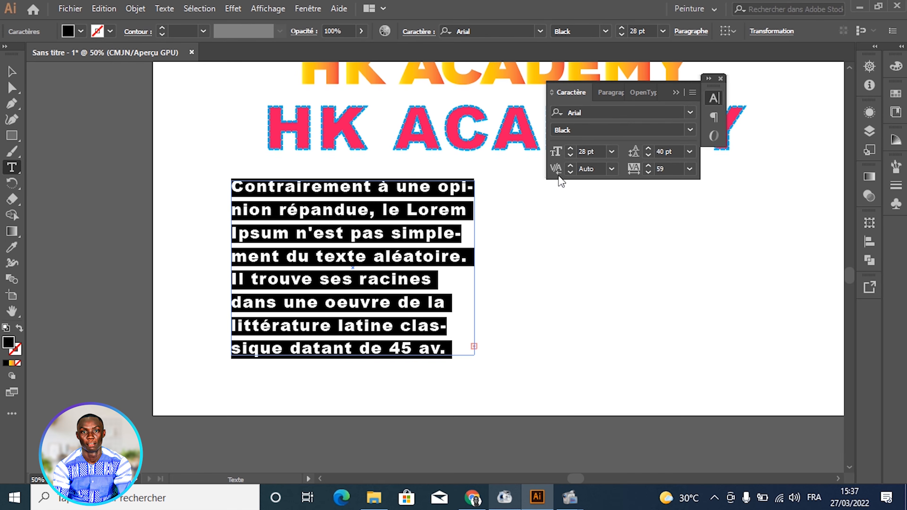
click(570, 155)
click(570, 155)
click(570, 155)
click(570, 155)
click(569, 154)
click(570, 154)
click(570, 154)
click(570, 154)
click(570, 155)
click(570, 154)
click(570, 154)
click(570, 154)
click(570, 154)
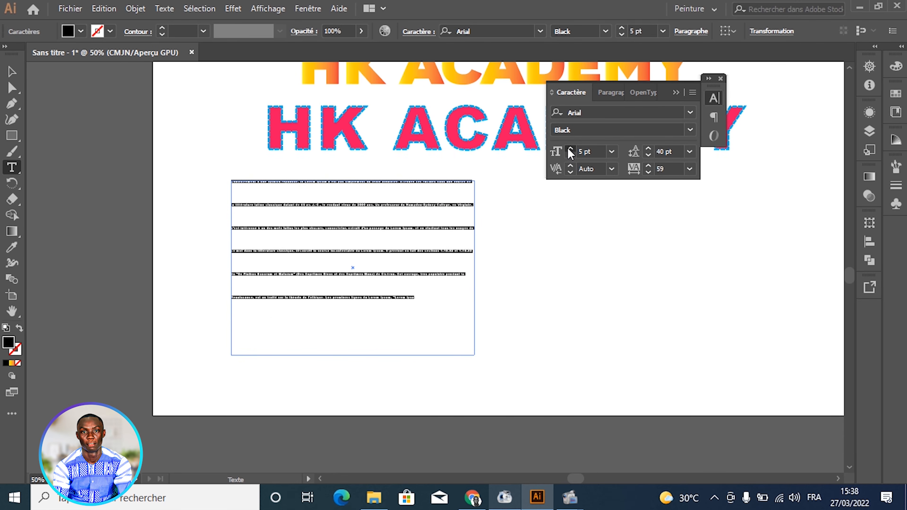
click(570, 149)
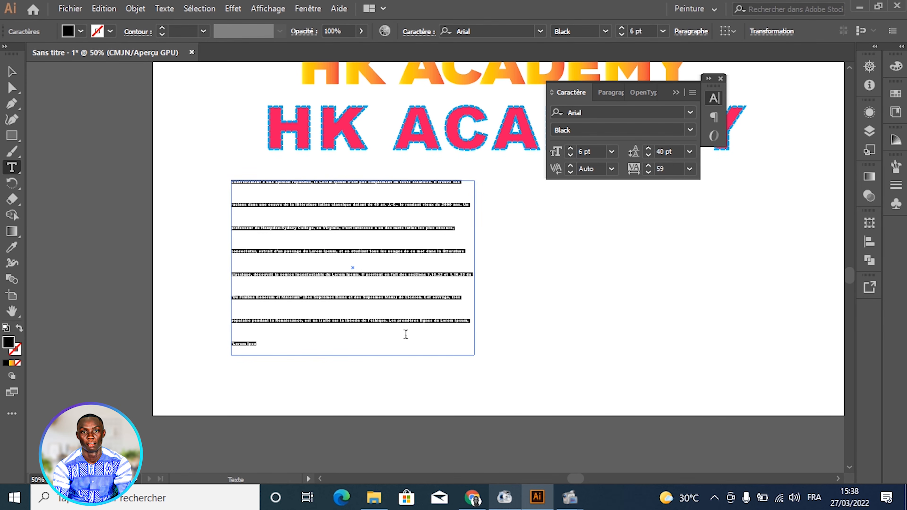
click(570, 149)
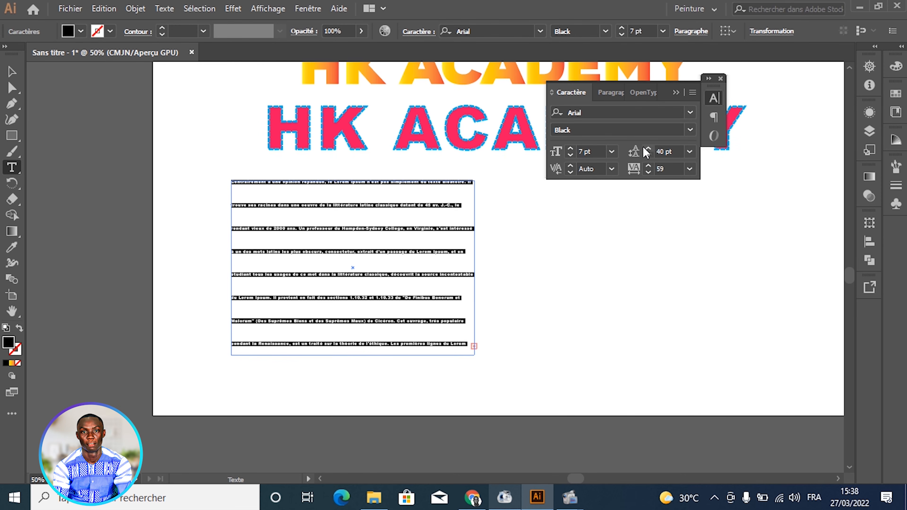
Step: Reduce the leading of the selected paragraph to 24 pt
click(648, 155)
click(647, 155)
click(648, 155)
click(648, 155)
click(648, 155)
click(648, 155)
click(647, 155)
click(648, 155)
click(648, 154)
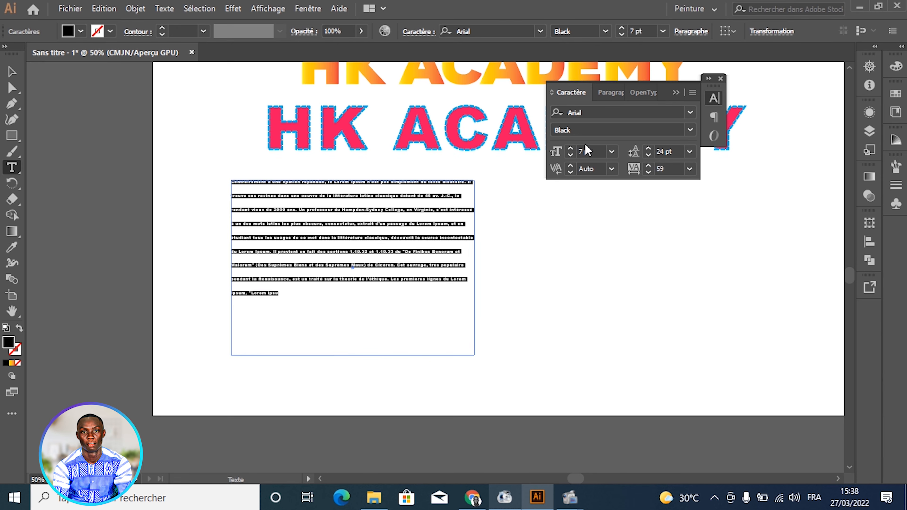
Step: Set the paragraph's font size to 10 pt and finish editing with the Selection tool
click(570, 148)
click(569, 148)
click(570, 148)
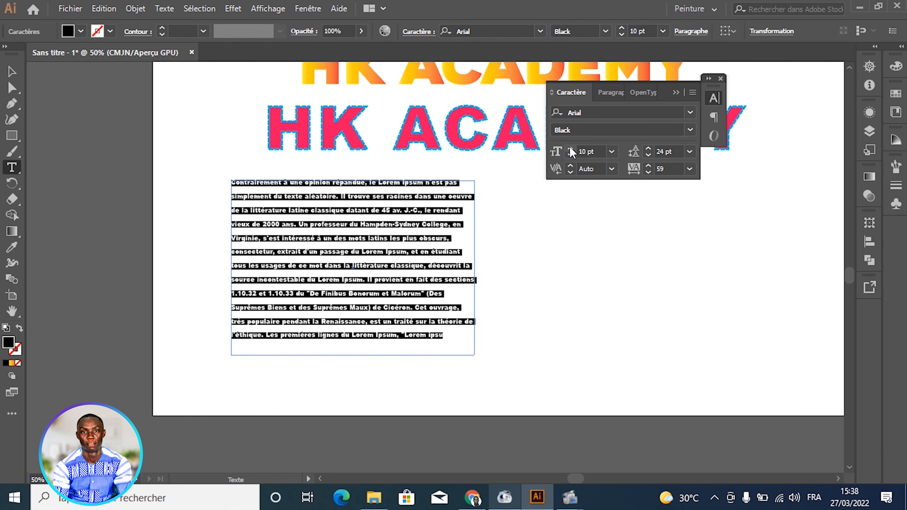
click(570, 148)
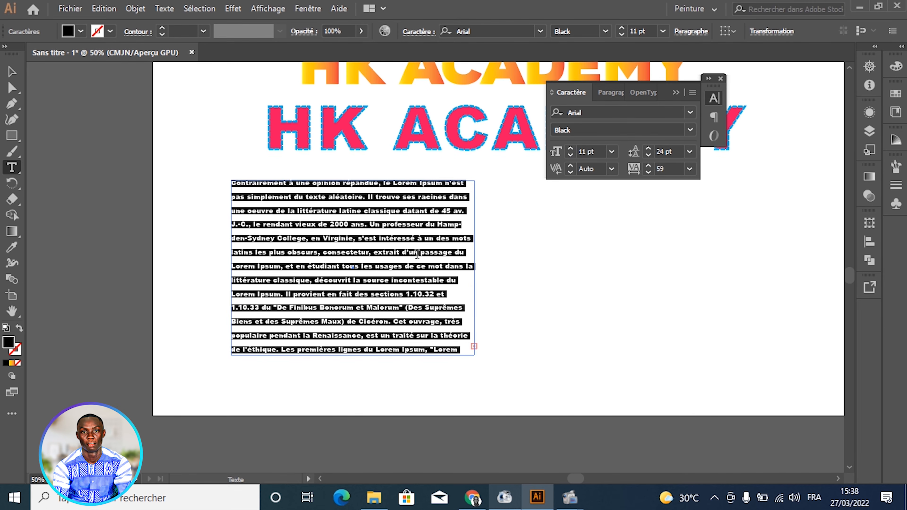
click(570, 154)
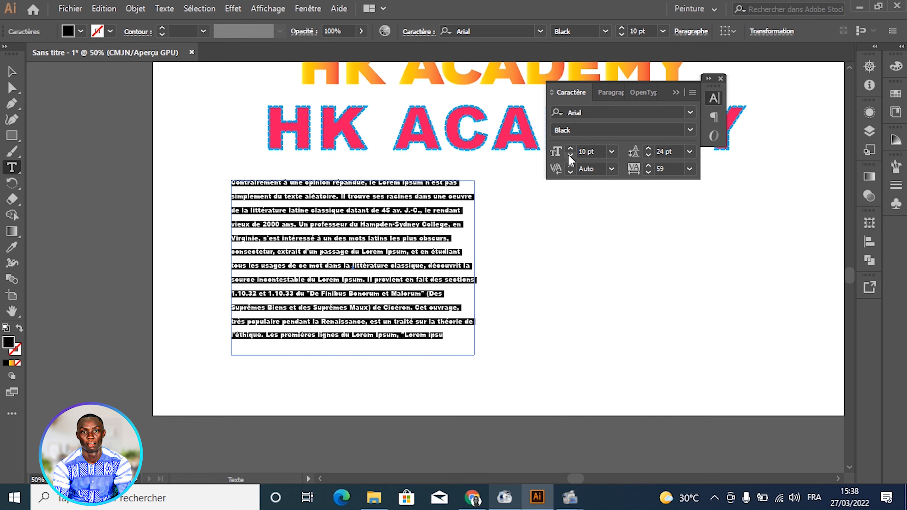
click(356, 264)
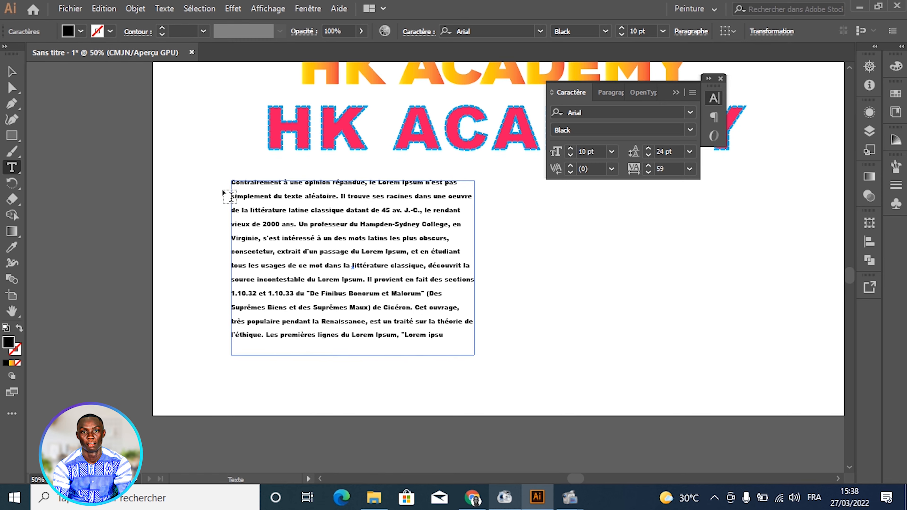
click(10, 77)
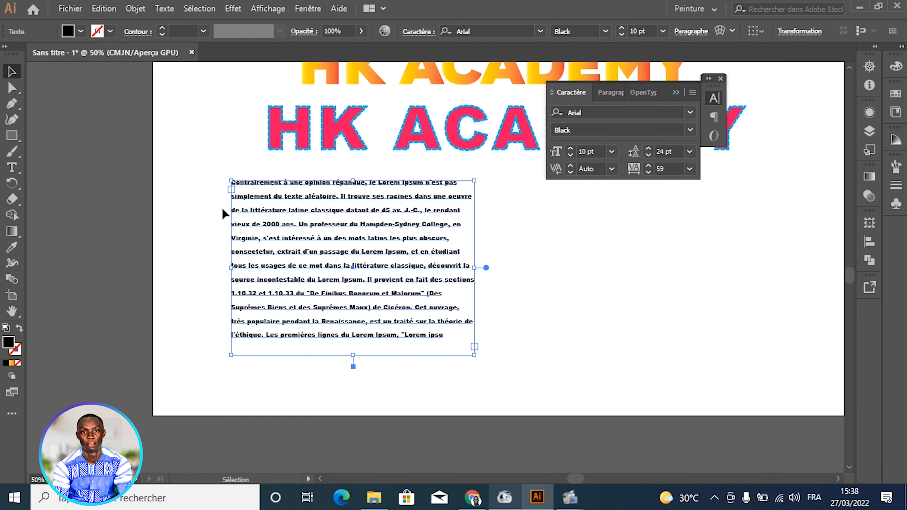
Step: Hide and show the paragraph and the pink HK ACADEMY title in turn through their layer entries
click(869, 131)
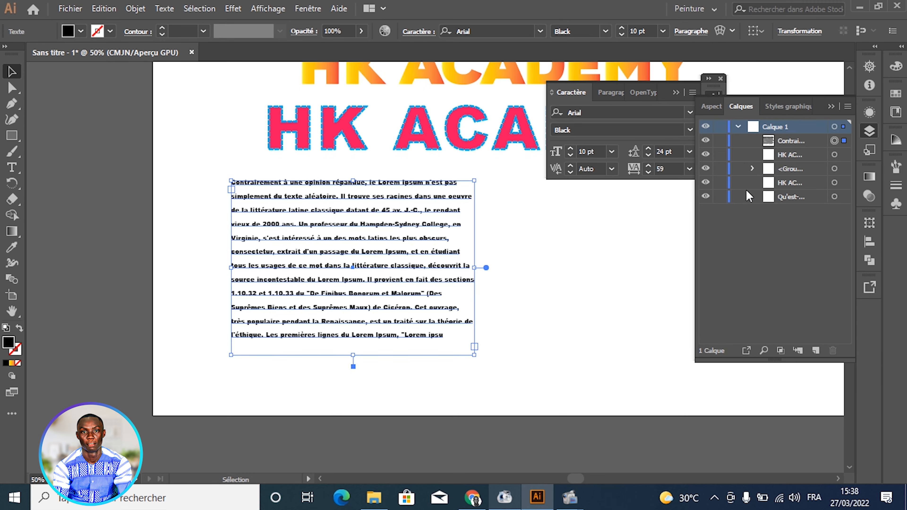
click(706, 140)
click(705, 140)
click(705, 154)
click(705, 154)
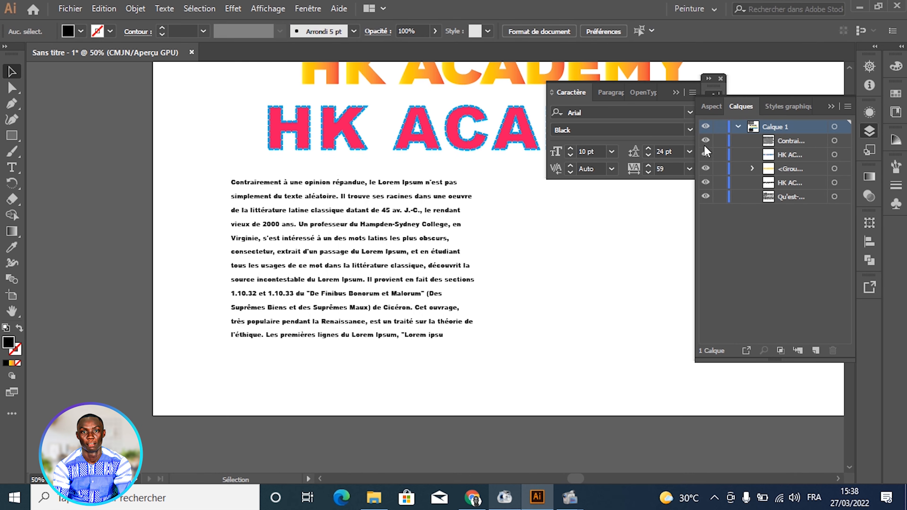
click(831, 106)
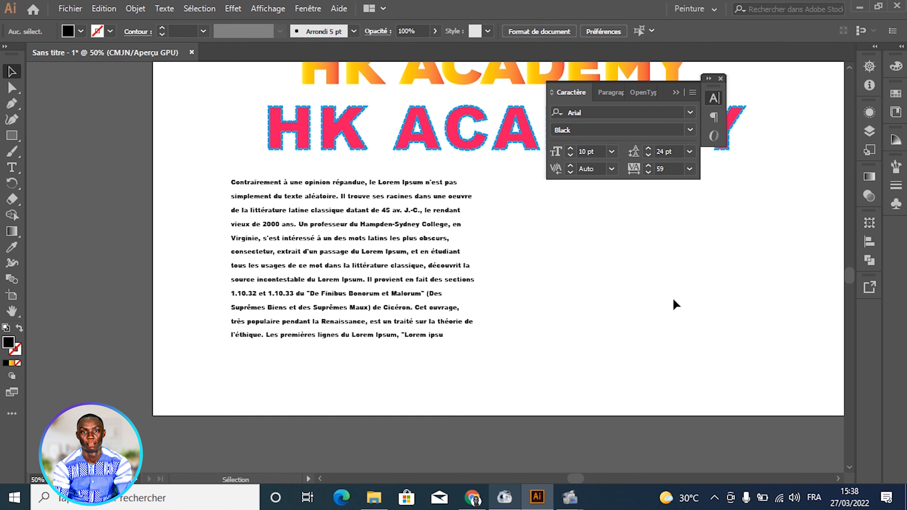
Step: Move the paragraph frame to the right side of the artboard, below the end of the pink HK ACADEMY title
click(374, 214)
click(184, 176)
drag(191, 220, 278, 246)
drag(462, 258, 720, 251)
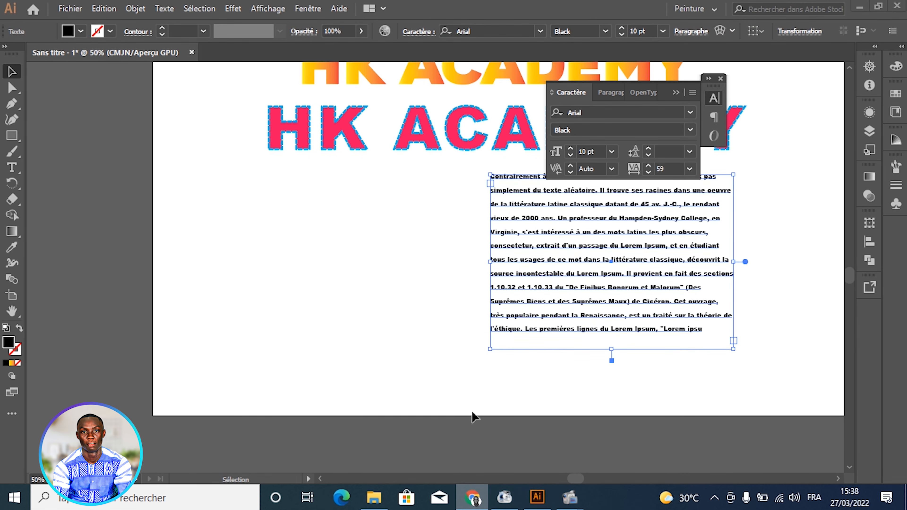
drag(586, 294, 676, 275)
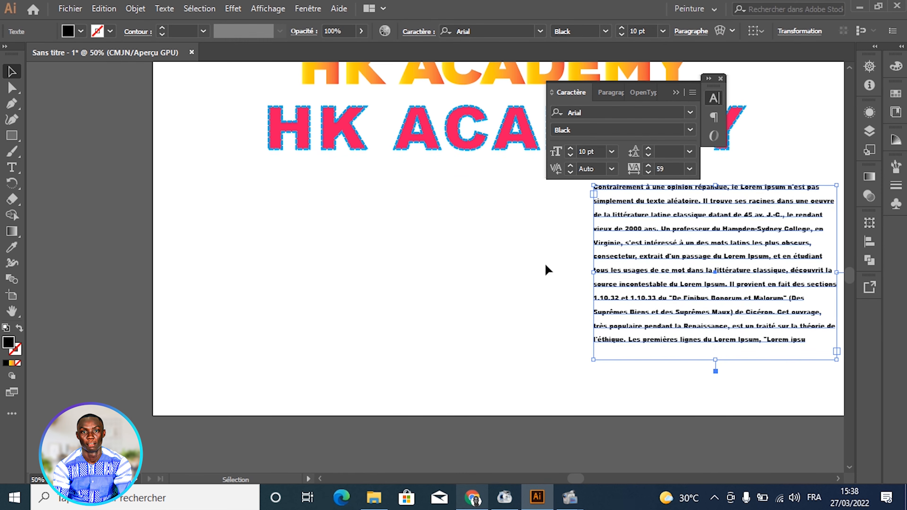
Step: Collapse the floating Character panel and dock its text panel group with the other docked panels
click(676, 92)
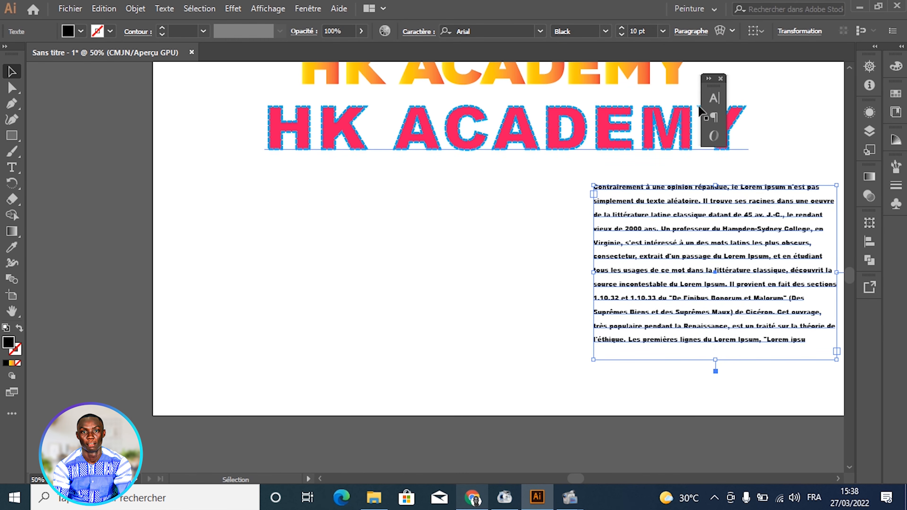
drag(713, 85, 867, 161)
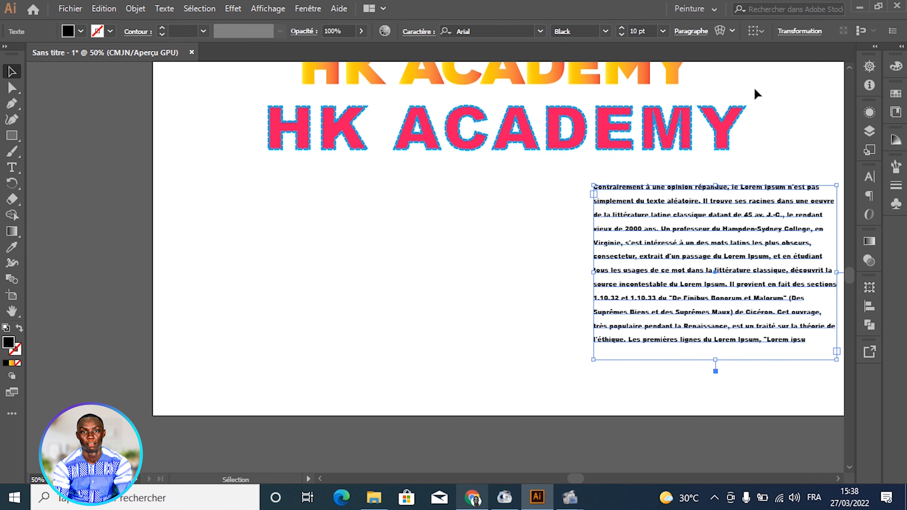
Step: Rearrange the pink HK ACADEMY title and the paragraph frame so the paragraph overlaps the title's last letters
drag(747, 243, 781, 194)
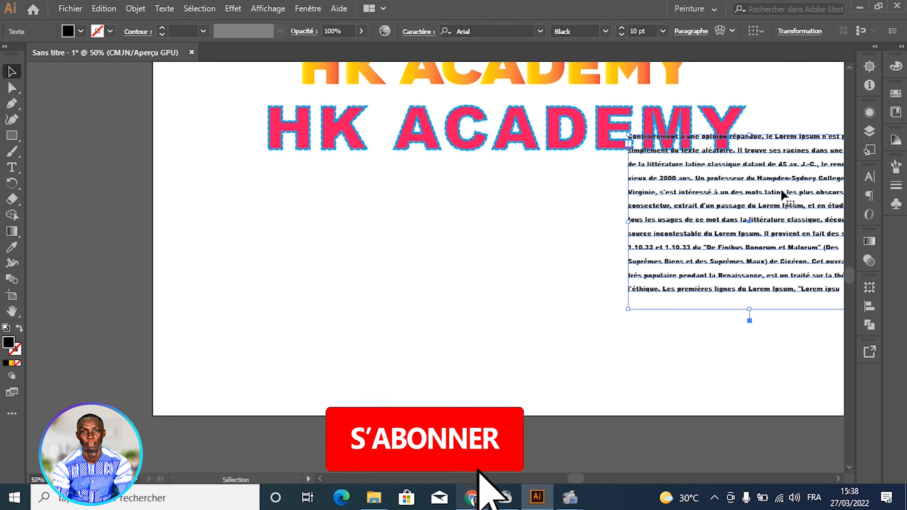
drag(490, 136, 452, 205)
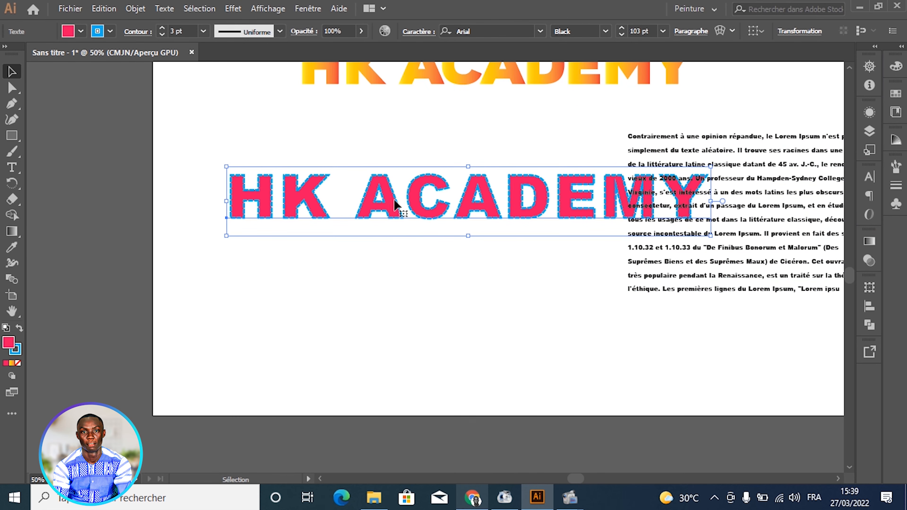
scroll(425, 106, up, 2)
click(428, 105)
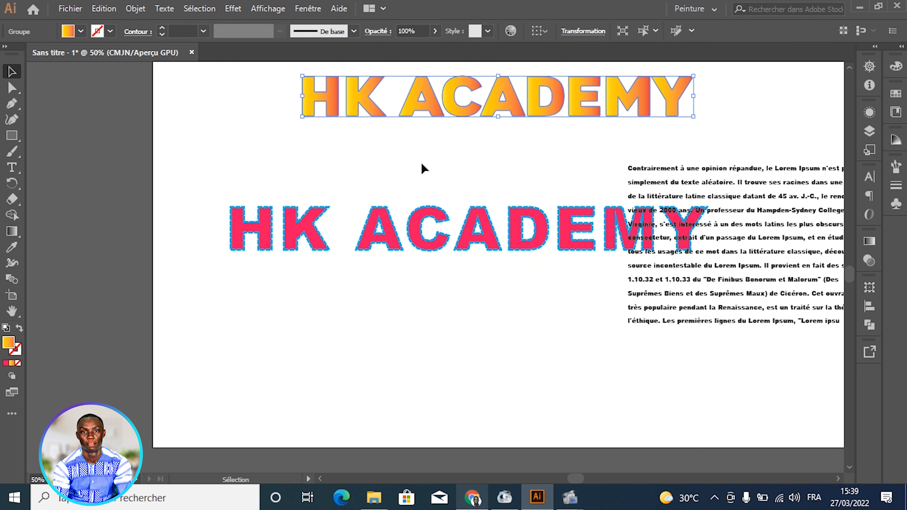
drag(394, 230, 378, 222)
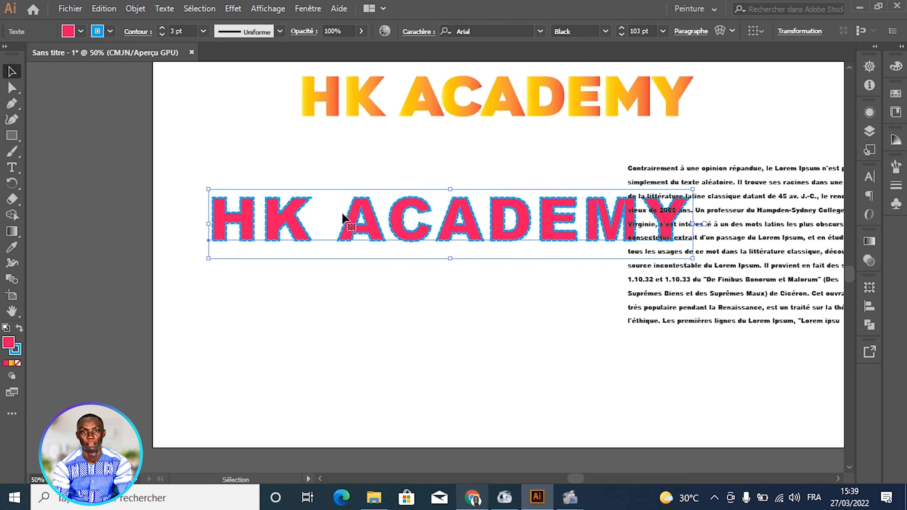
drag(703, 272, 664, 276)
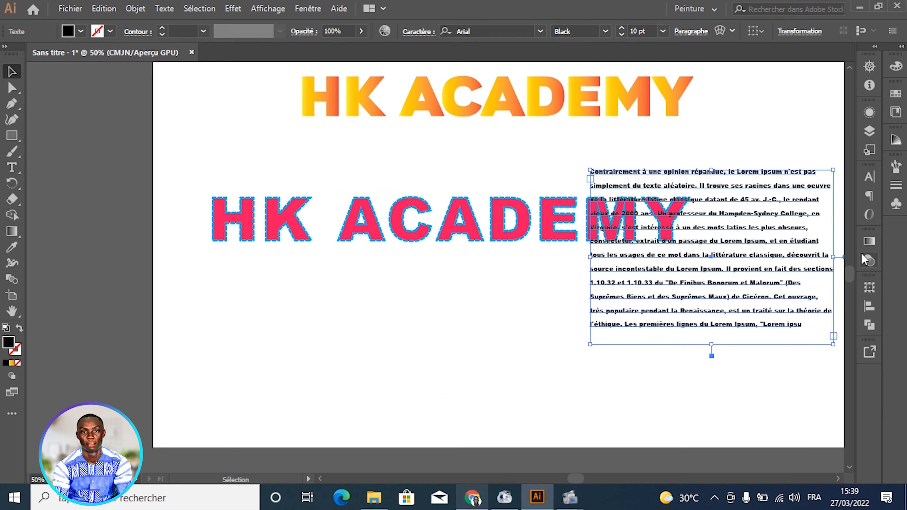
Step: Hide the paragraph beginning with "Contrairement" through its entry in Calque 1
click(868, 131)
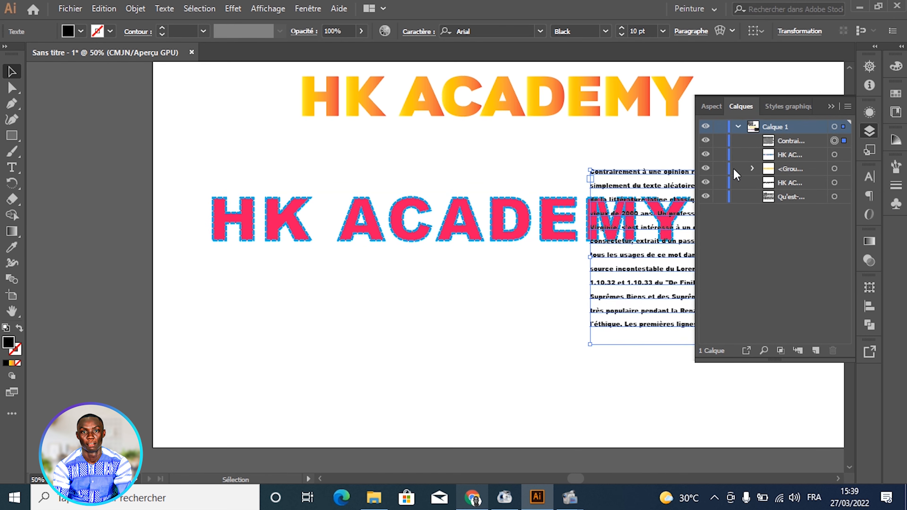
click(703, 147)
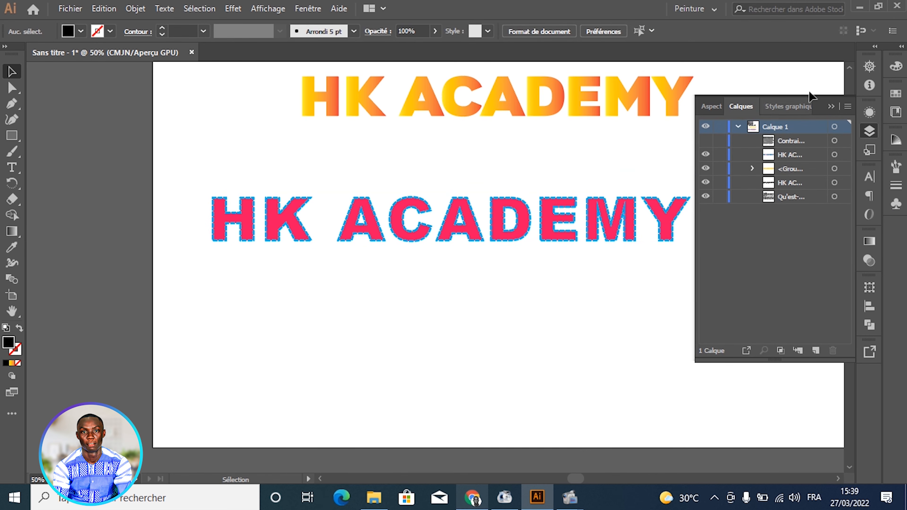
click(831, 106)
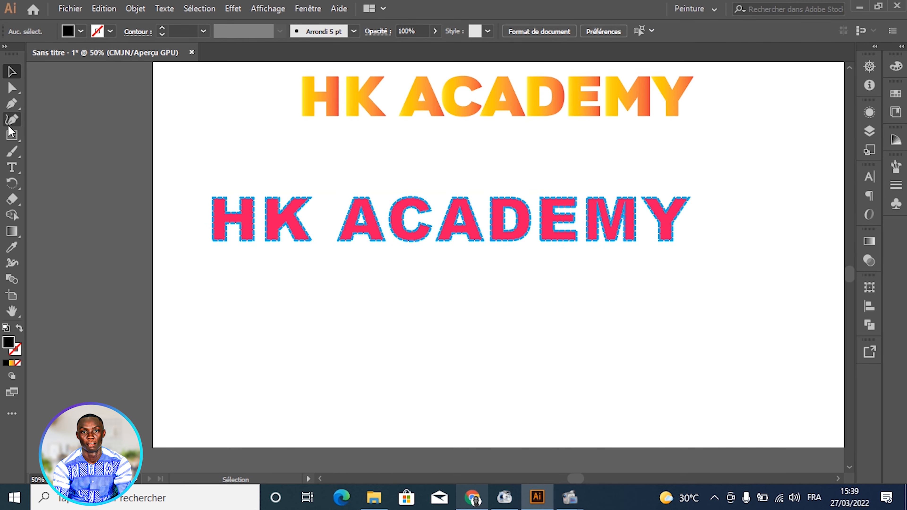
Step: Convert the pink HK ACADEMY title from live text to vector outlines
drag(200, 201, 267, 213)
click(12, 88)
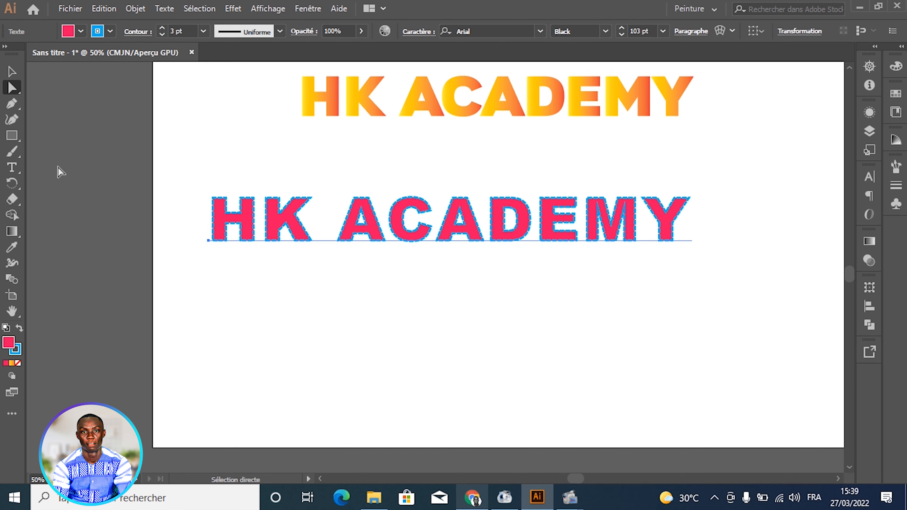
click(12, 71)
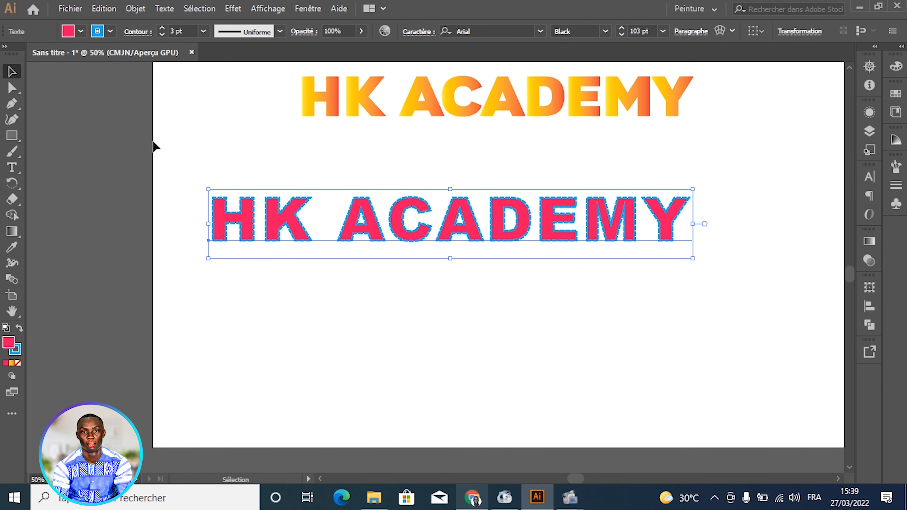
right_click(241, 211)
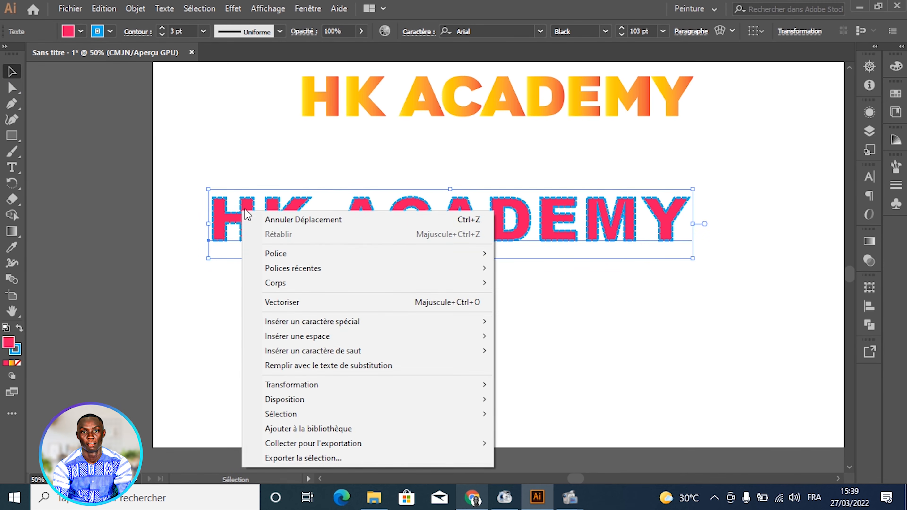
click(282, 302)
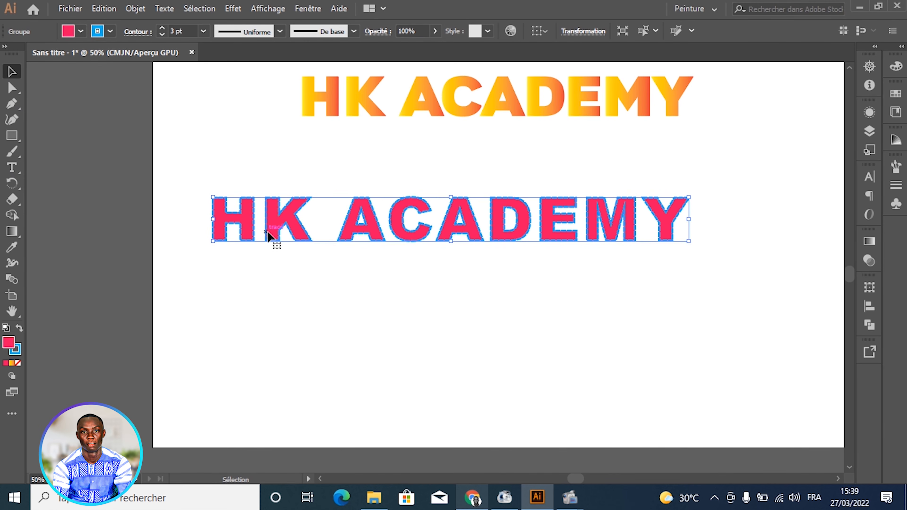
Step: Raise the top anchor points of the pink H's left stem so it extends well above the other letters
click(11, 90)
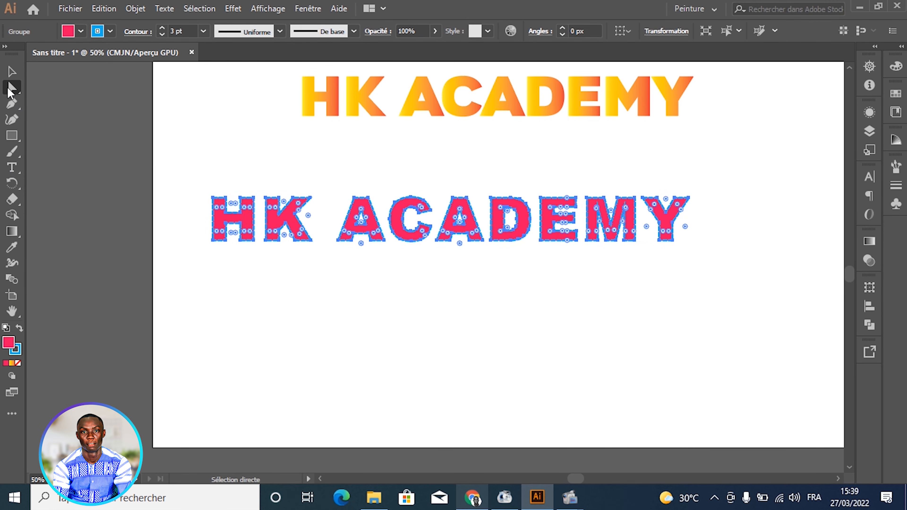
drag(196, 183, 230, 203)
key(Up)
key(Up)
key(Up)
key(Up)
key(Up)
key(Up)
key(Up)
key(Up)
key(Up)
key(Up)
key(Up)
key(Up)
key(Up)
key(Up)
key(Up)
key(Up)
key(Up)
key(Up)
key(Up)
key(Up)
key(Up)
key(Up)
key(Up)
key(Up)
key(Up)
key(Up)
key(Up)
key(Up)
key(Up)
key(Up)
key(Up)
key(Up)
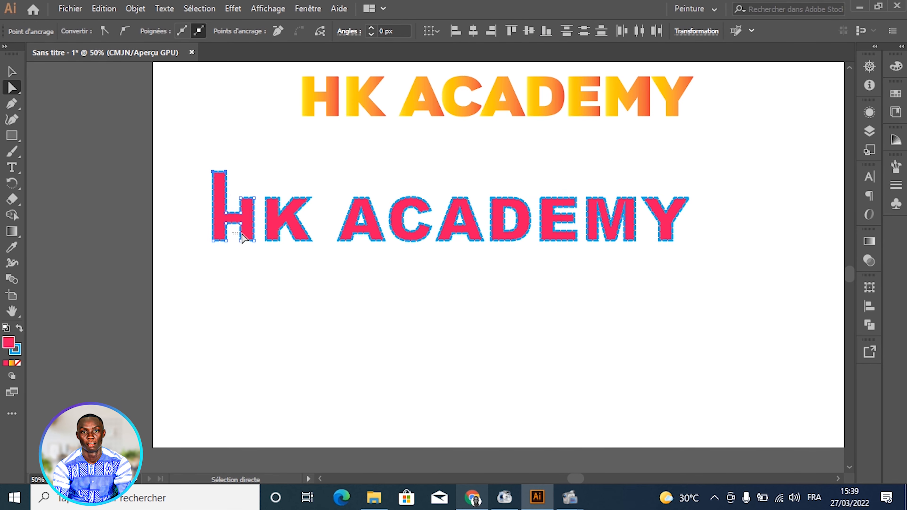
Step: Lower the bottom anchor points of the pink H's right stem so it extends below the baseline
drag(258, 254, 259, 255)
key(Down)
key(Down)
key(Down)
key(Down)
key(Down)
key(Down)
key(Down)
key(Down)
key(Down)
key(Down)
key(Down)
key(Down)
key(Down)
key(Down)
key(Down)
key(Down)
key(Down)
key(Down)
key(Down)
key(Down)
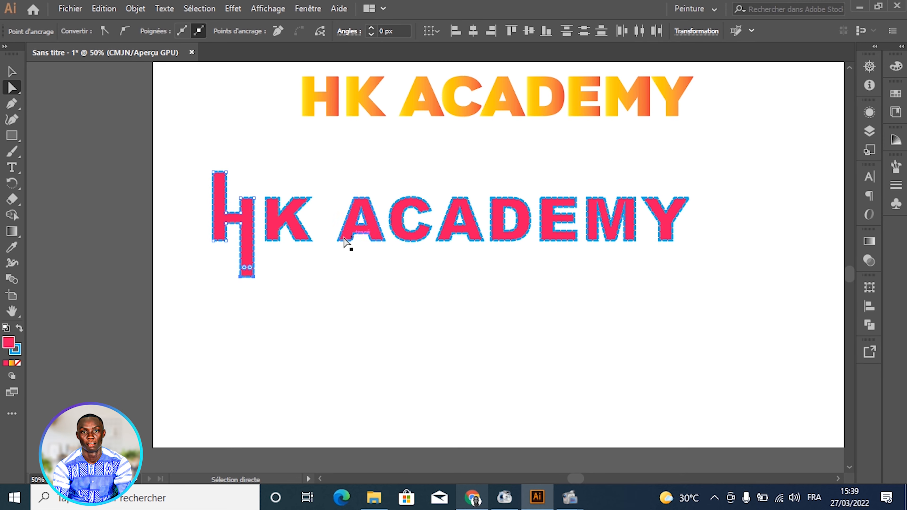
Step: Reshape the lower-left foot of the first A in the pink ACADEMY outlines
drag(343, 257, 357, 223)
key(ctrl+z)
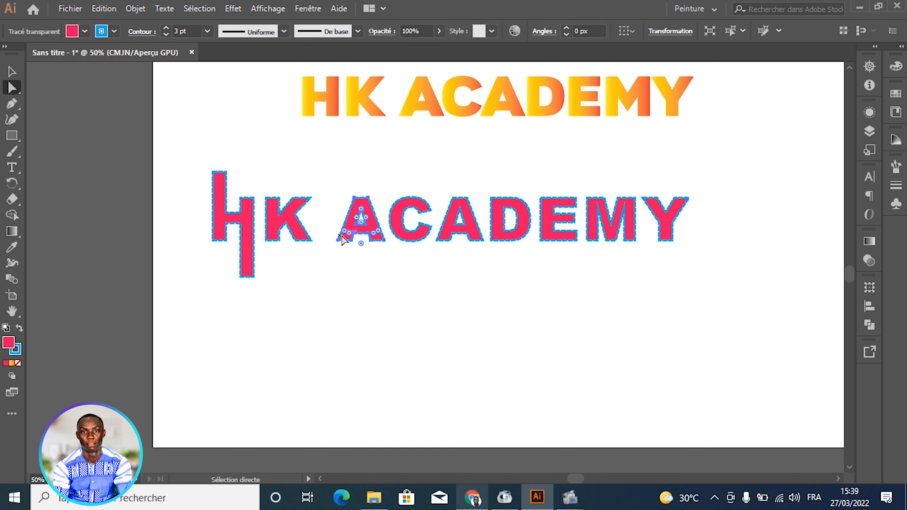
click(336, 249)
drag(343, 252, 385, 238)
click(339, 327)
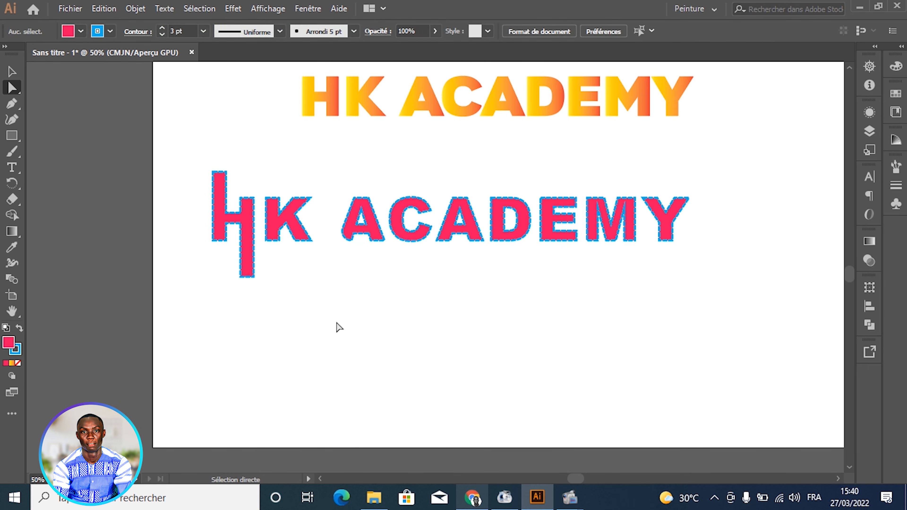
click(404, 237)
click(206, 197)
Step: Target the M path inside the pink title's group in Calque 1 and move it straight down below the word
click(869, 131)
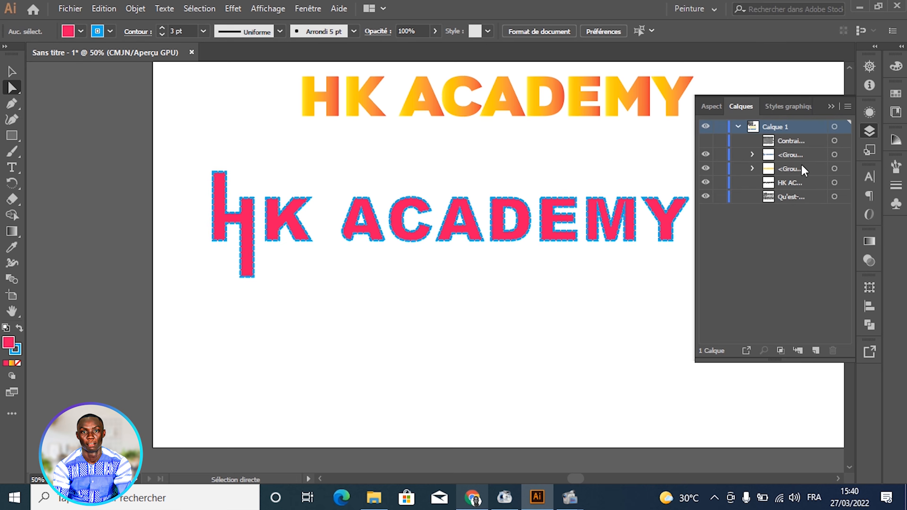
click(752, 154)
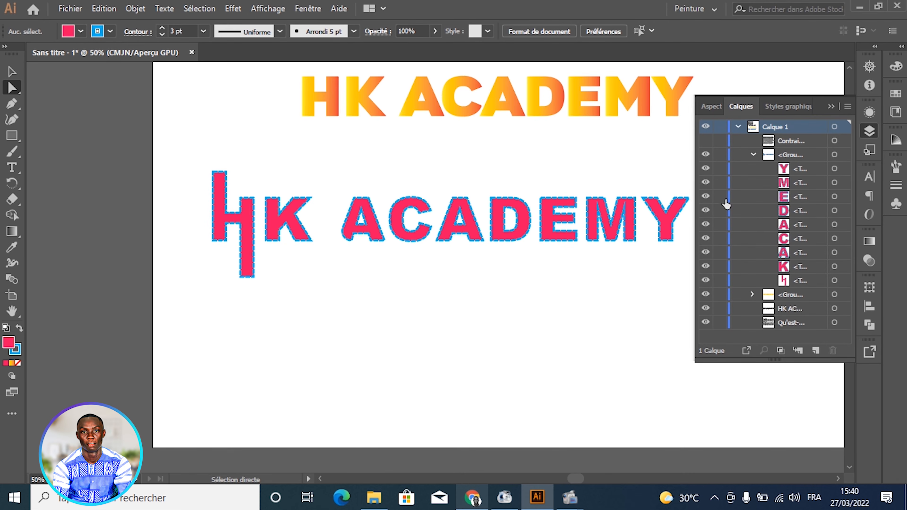
click(834, 182)
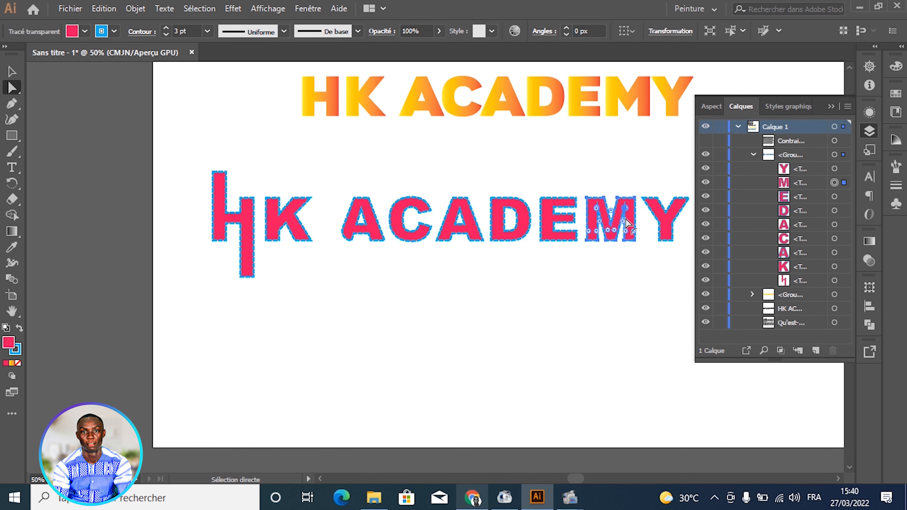
click(12, 72)
drag(600, 197, 599, 293)
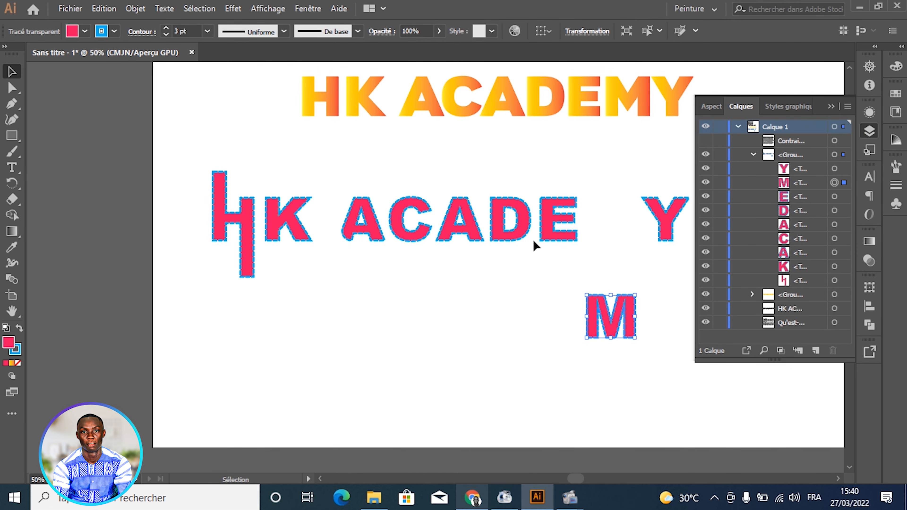
Step: Ungroup the pink title's outlined letters into separate objects
click(513, 219)
click(500, 230)
right_click(499, 236)
click(534, 353)
click(447, 277)
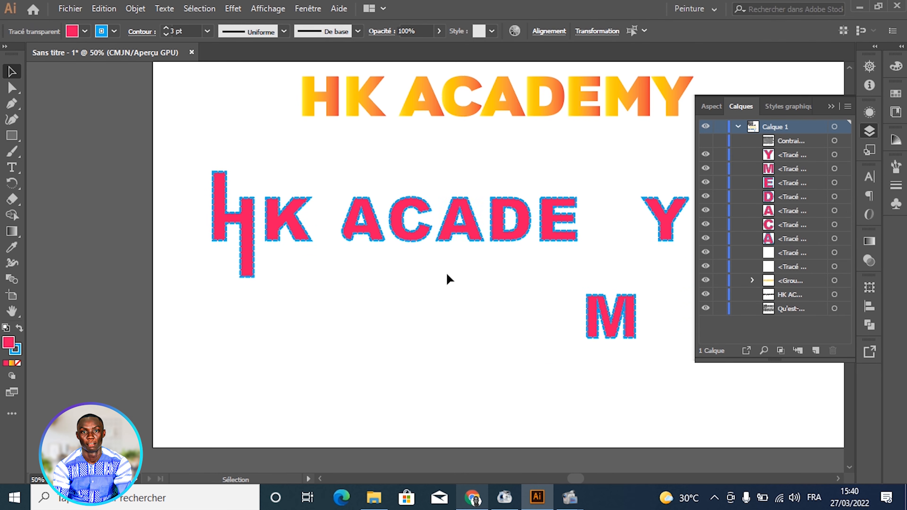
Step: Scatter the pink letters by moving the second A, K and E up and the first A and D down
drag(451, 236, 437, 172)
drag(364, 234, 362, 295)
drag(277, 241, 285, 194)
drag(553, 225, 582, 177)
drag(526, 223, 543, 255)
click(518, 325)
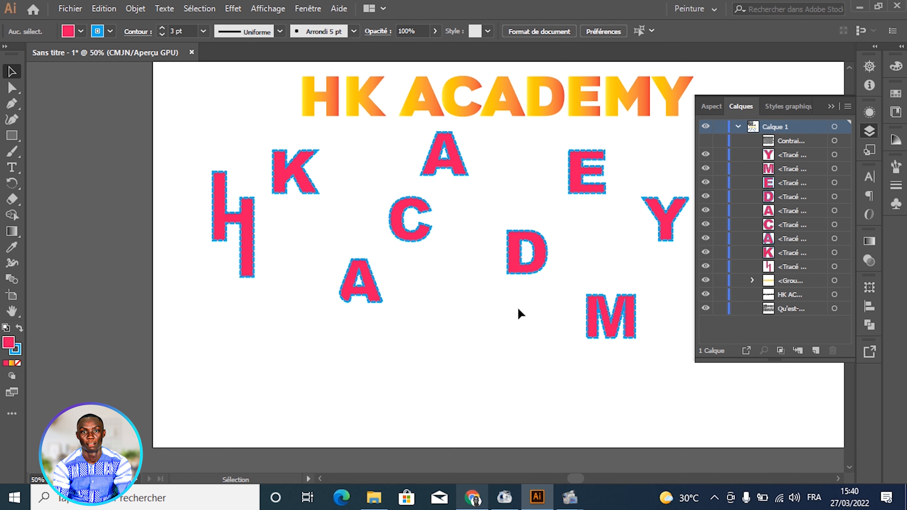
Step: Move the C right, underneath the raised A, and fill it with yellow
drag(415, 234, 460, 234)
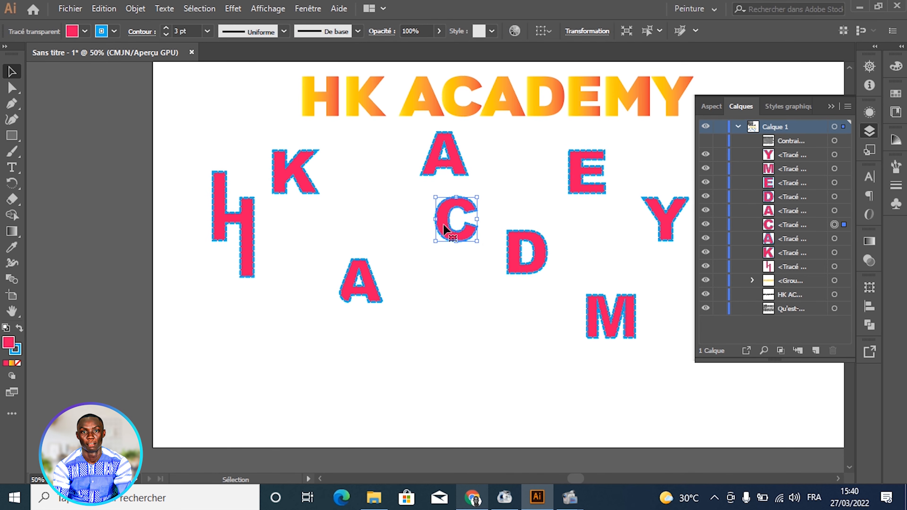
click(84, 32)
click(44, 53)
click(55, 54)
Step: Place the K against the H's right stem, then move both letters up and enlarge them proportionally
drag(290, 178, 272, 239)
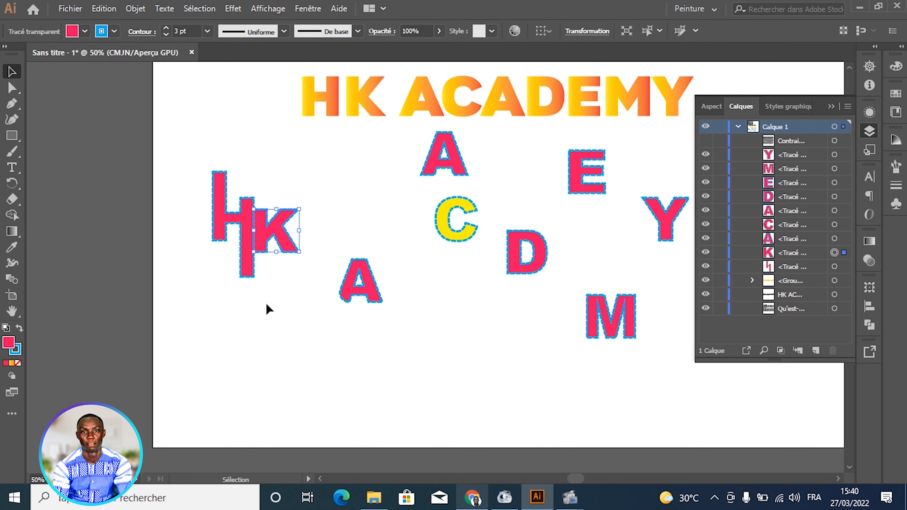
click(271, 322)
drag(219, 313, 297, 150)
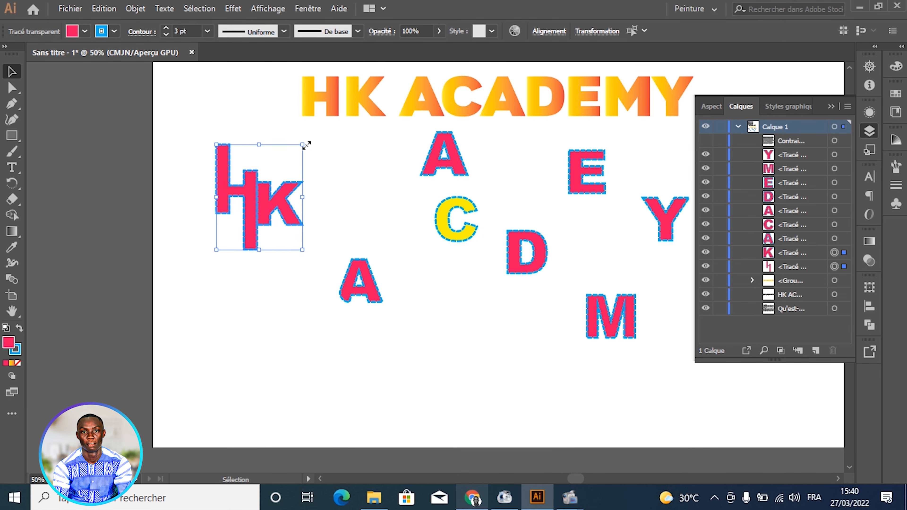
key(shift)
drag(301, 144, 317, 125)
click(273, 331)
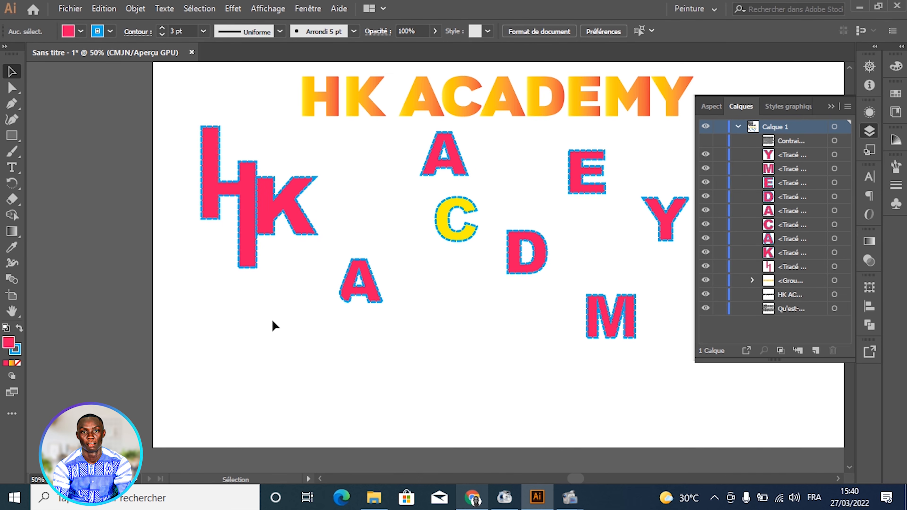
Step: Try shifting the enlarged H down and right so it overlaps the K
drag(196, 260, 309, 163)
click(273, 267)
drag(244, 235, 255, 263)
click(257, 368)
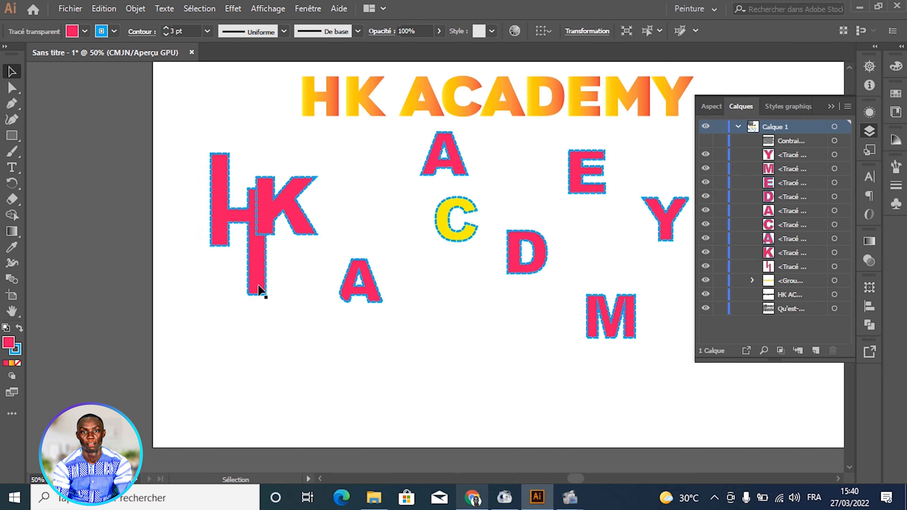
key(ctrl+z)
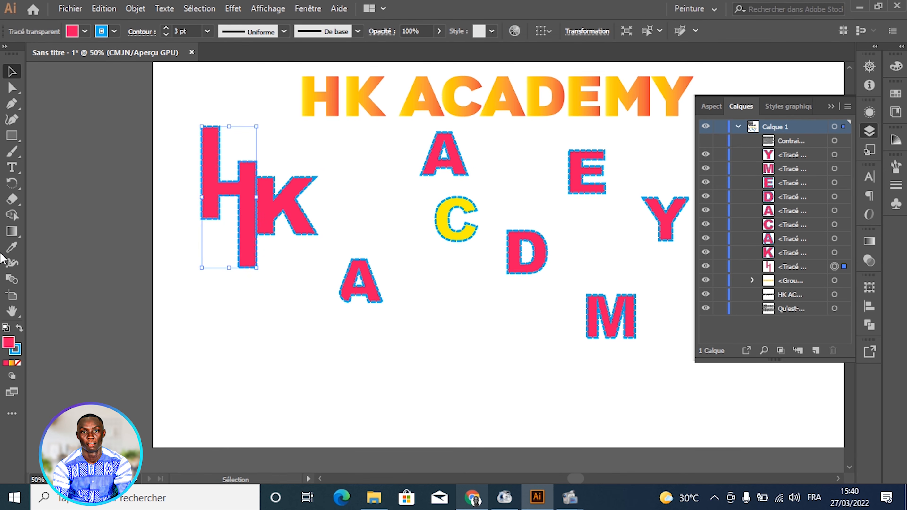
Step: Undo the scaling, recolouring, scattering and ungrouping of the pink letters, along with the A's reshaping
click(12, 168)
click(11, 73)
key(ctrl+z)
key(ctrl+z)
key(ctrl+z)
key(ctrl+z)
key(ctrl+z)
key(ctrl+z)
key(ctrl+z)
key(ctrl+z)
key(ctrl+z)
key(ctrl+z)
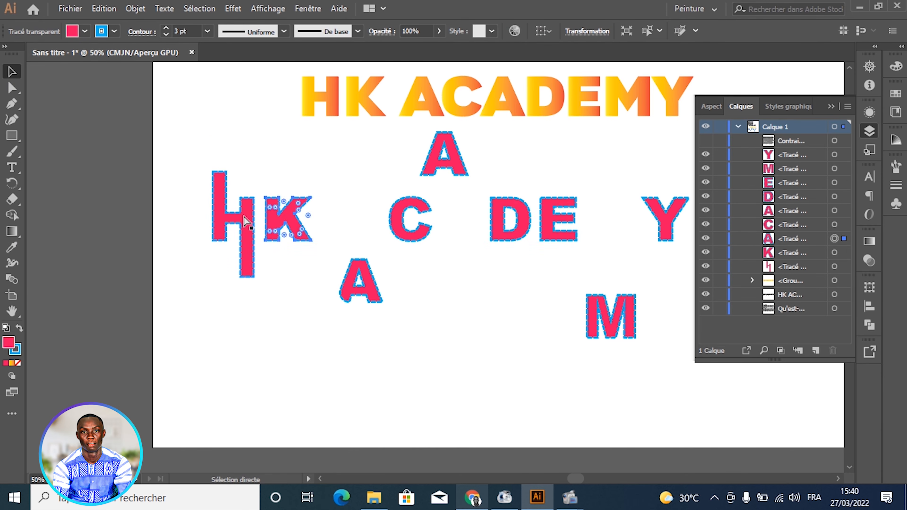
key(ctrl+z)
key(ctrl+z)
key(ctrl+z)
key(ctrl+z)
key(ctrl+z)
key(ctrl+z)
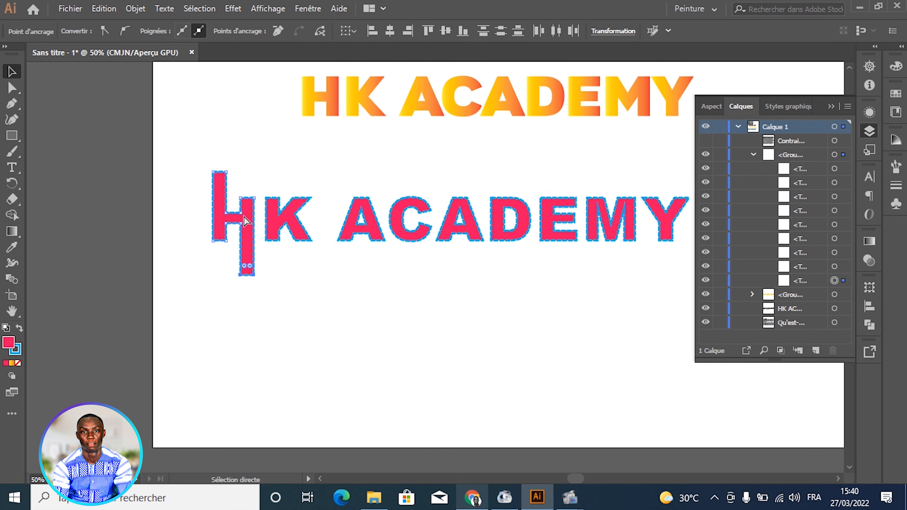
Step: Undo the downward stretch of the H's right stem and as much of its left stem's raise as possible
key(ctrl+z)
key(ctrl+z)
key(ctrl+z)
key(ctrl+z)
key(ctrl+z)
key(ctrl+z)
key(ctrl+z)
key(ctrl+z)
key(ctrl+z)
key(ctrl+z)
key(ctrl+z)
key(ctrl+z)
key(ctrl+z)
key(ctrl+z)
key(ctrl+z)
key(ctrl+z)
key(ctrl+z)
key(ctrl+z)
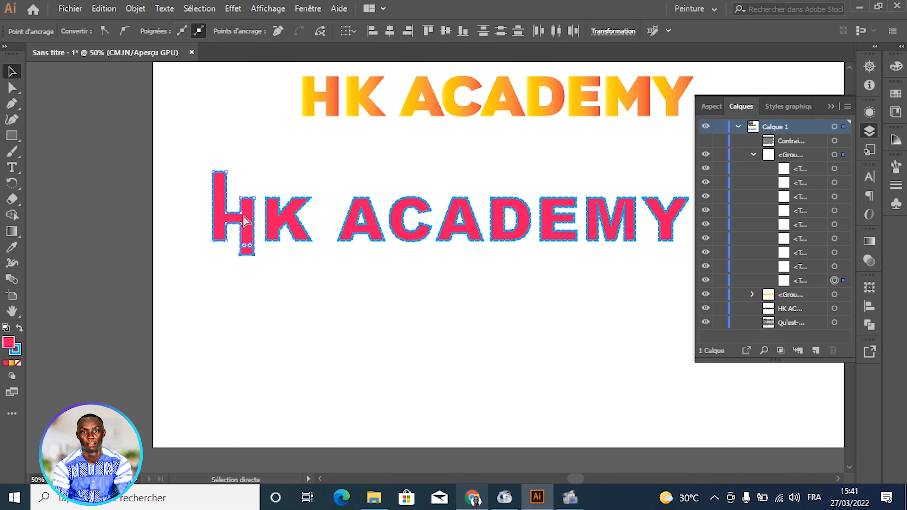
key(ctrl+z)
key(ctrl+z)
key(ctrl+z)
key(ctrl+z)
key(ctrl+z)
key(ctrl+z)
key(ctrl+z)
key(ctrl+z)
key(ctrl+z)
key(ctrl+z)
key(ctrl+z)
key(ctrl+z)
key(ctrl+z)
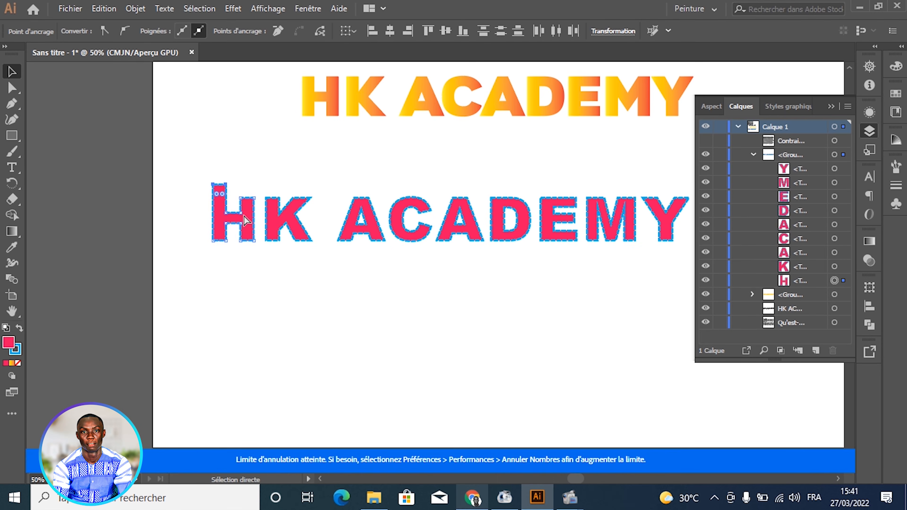
Step: Add a new point-text line reading HK ACADEMY below the pink title and select all its characters
key(v)
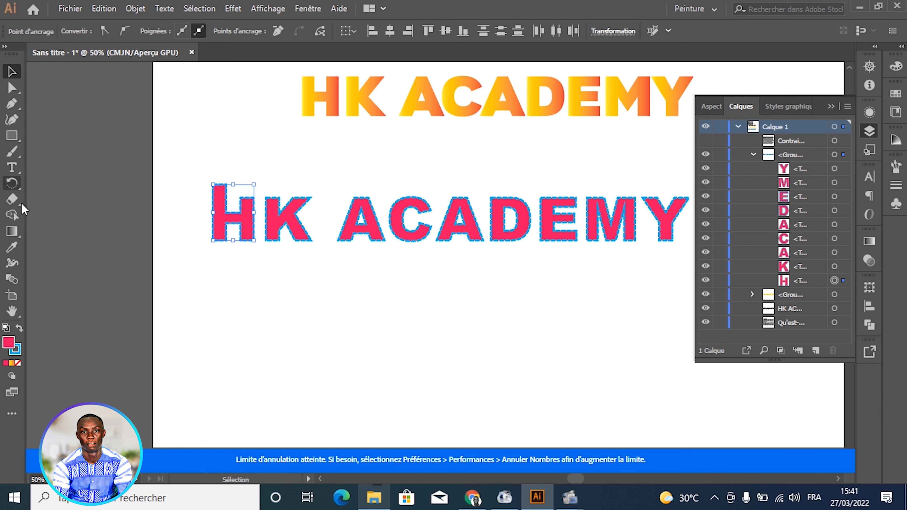
click(11, 167)
click(277, 296)
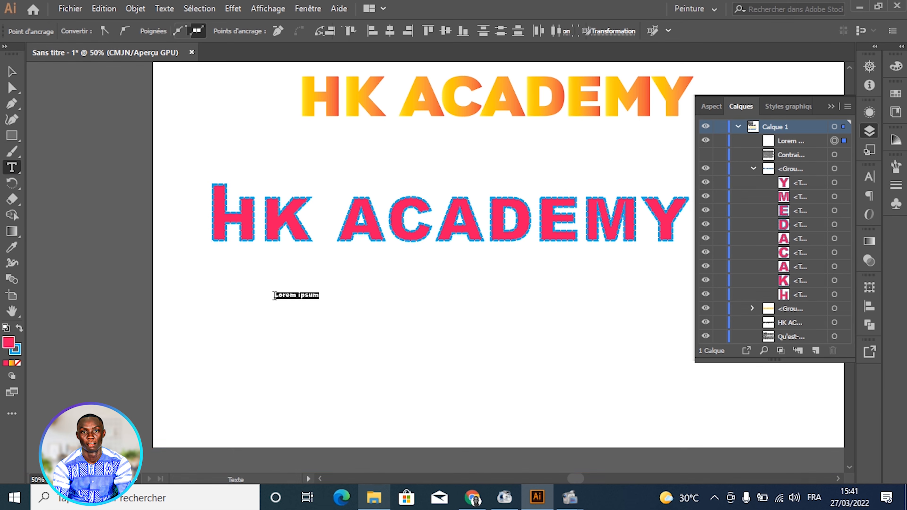
text(DFEJGGJRJTRKK)
key(ctrl+a)
key(BackSpace)
text(H)
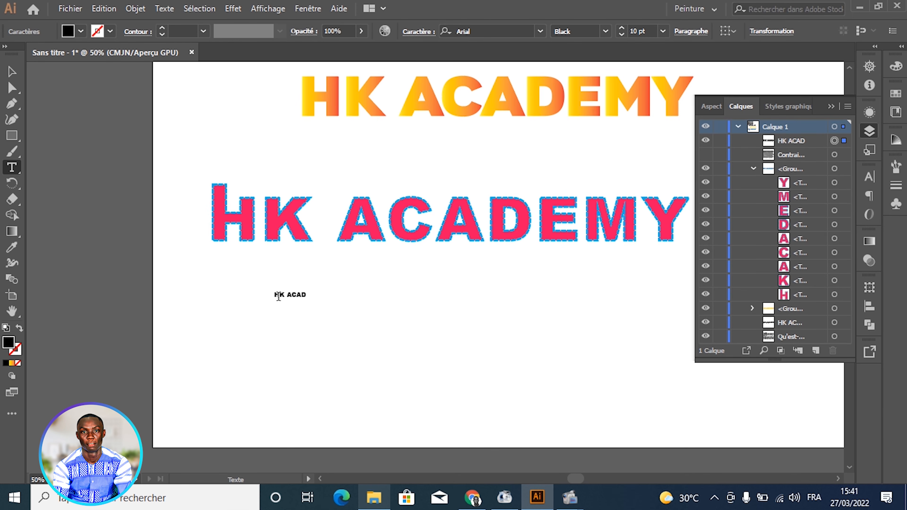
triple_click(278, 295)
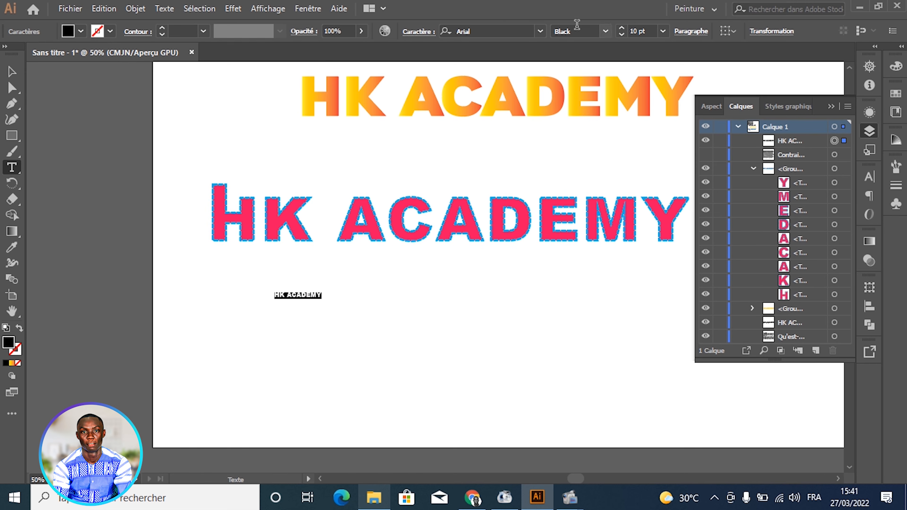
Step: Increase the font size of the new HK ACADEMY line to 33 pt
click(622, 28)
click(621, 28)
click(621, 29)
click(621, 29)
click(621, 29)
click(621, 28)
click(622, 28)
click(622, 29)
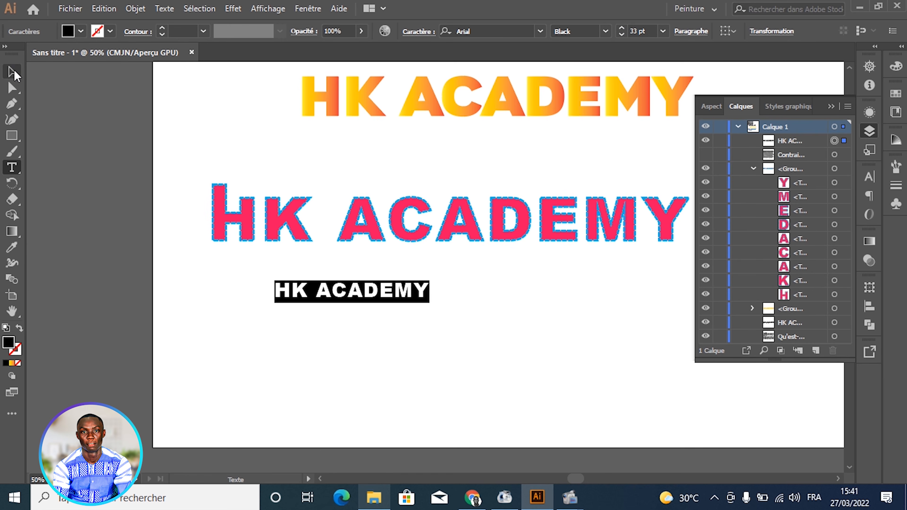
Step: Place the black HK ACADEMY line directly beneath the pink title, enlarge it to 71.44 pt and collapse the layers list
click(12, 71)
drag(371, 293, 486, 275)
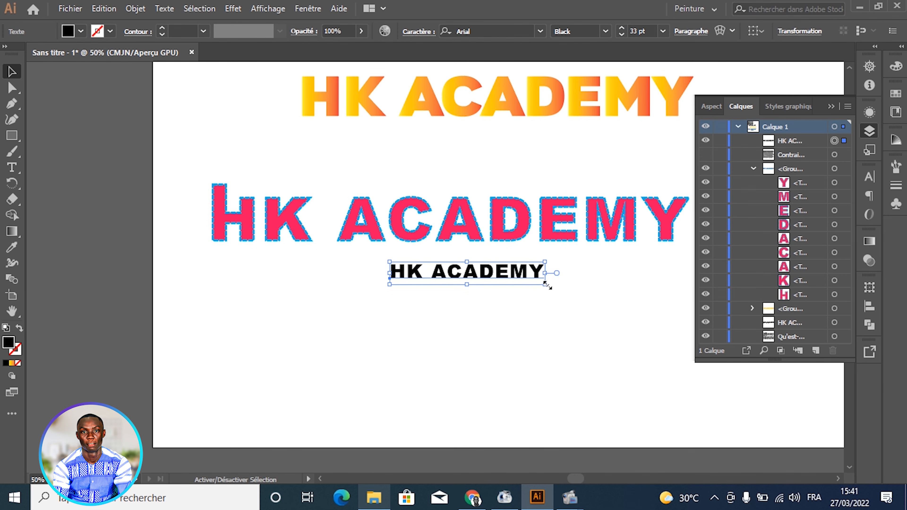
drag(546, 284, 637, 296)
drag(504, 295, 502, 303)
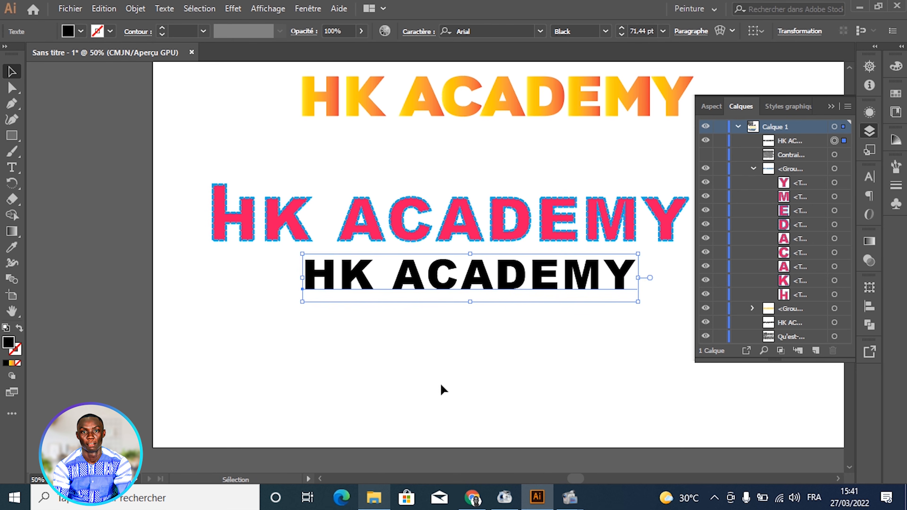
click(831, 106)
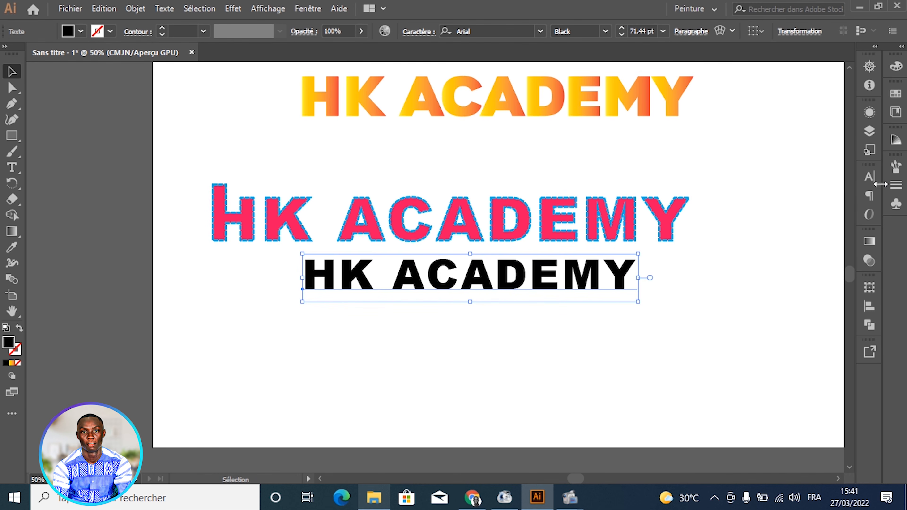
Step: Fill only the letters HK of the black line with light blue
double_click(433, 265)
mouse_move(433, 265)
mouse_down()
mouse_move(494, 272)
mouse_move(418, 273)
mouse_up()
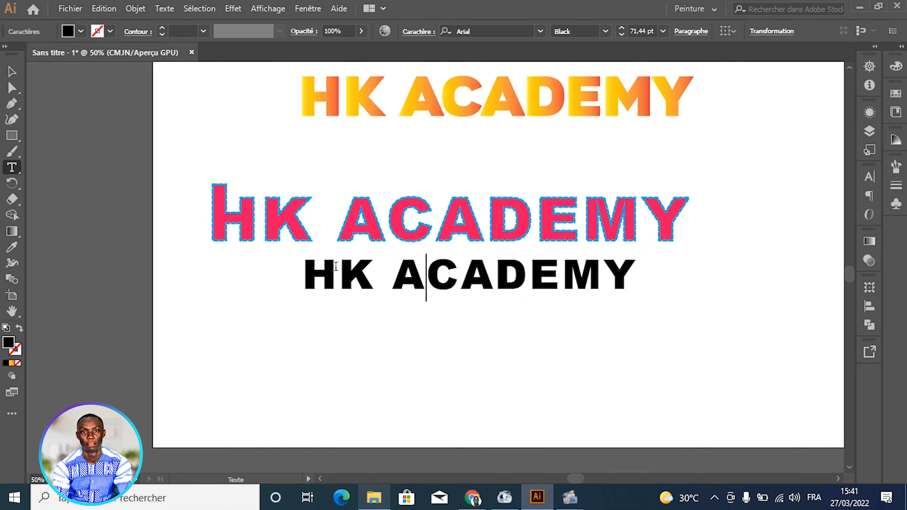
double_click(325, 270)
click(351, 271)
drag(304, 273, 360, 269)
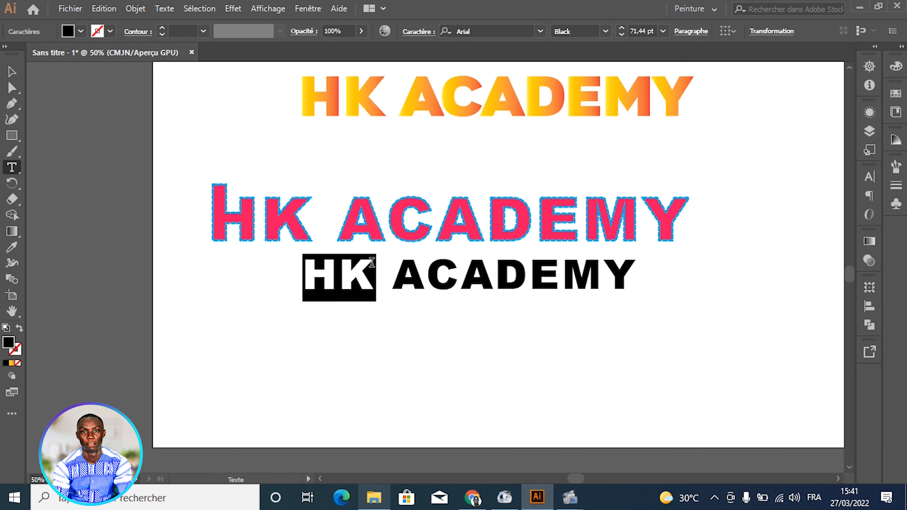
click(82, 32)
click(73, 53)
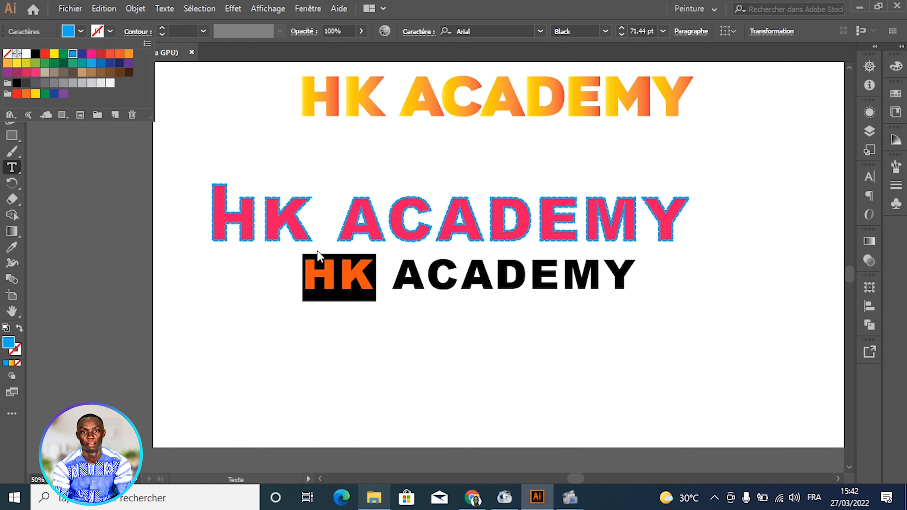
click(336, 268)
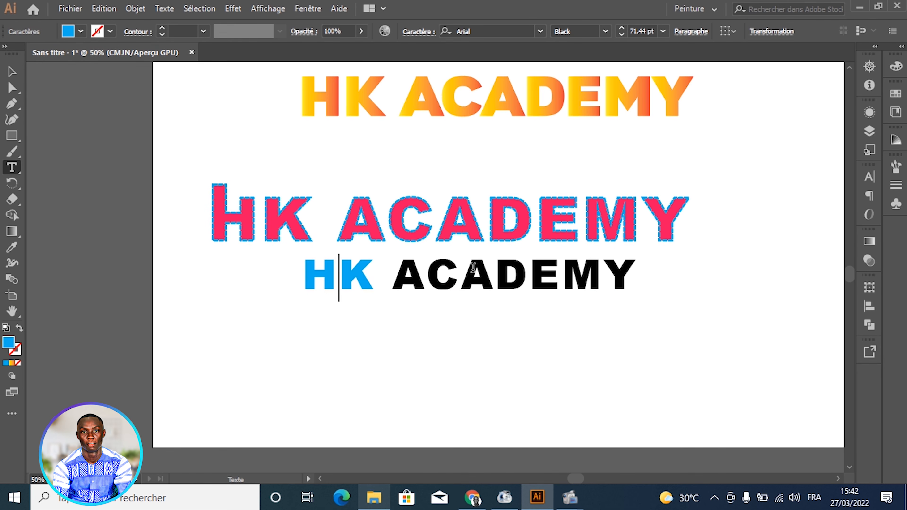
Step: Fill the second A of ACADEMY in the lower line with green
drag(461, 270, 493, 271)
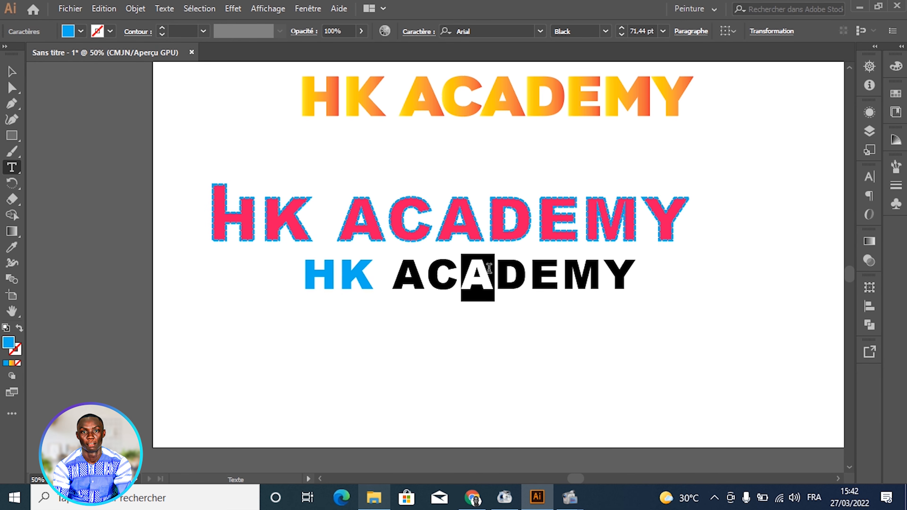
click(82, 32)
click(67, 63)
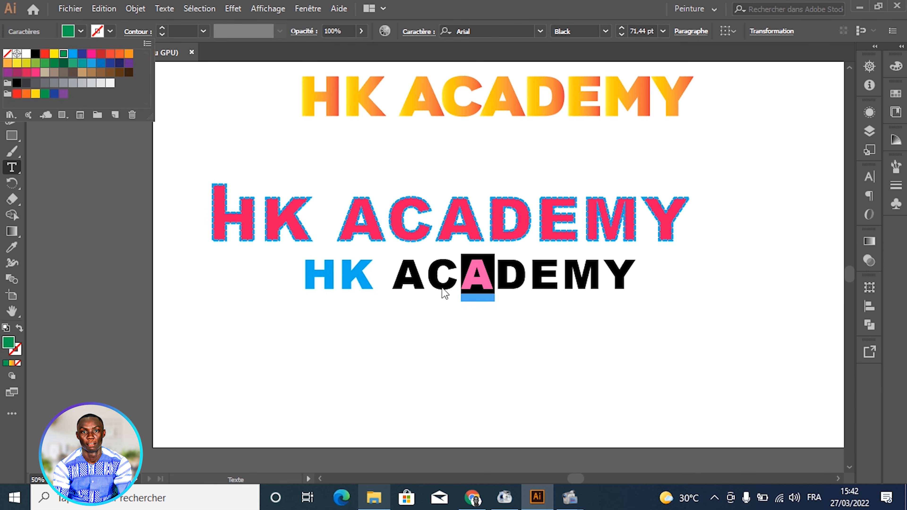
click(470, 268)
Step: Fill the letters MY at the end of the lower line with a darker green
drag(562, 268, 637, 271)
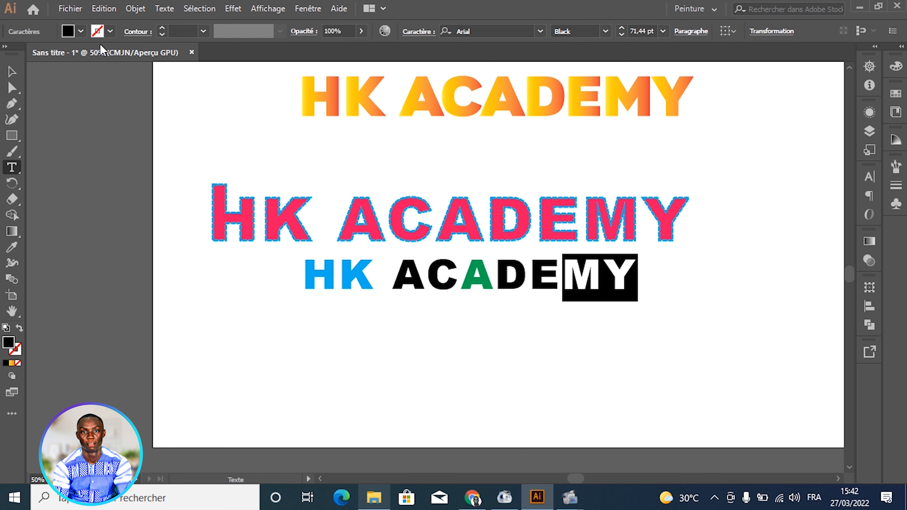
click(81, 32)
click(55, 63)
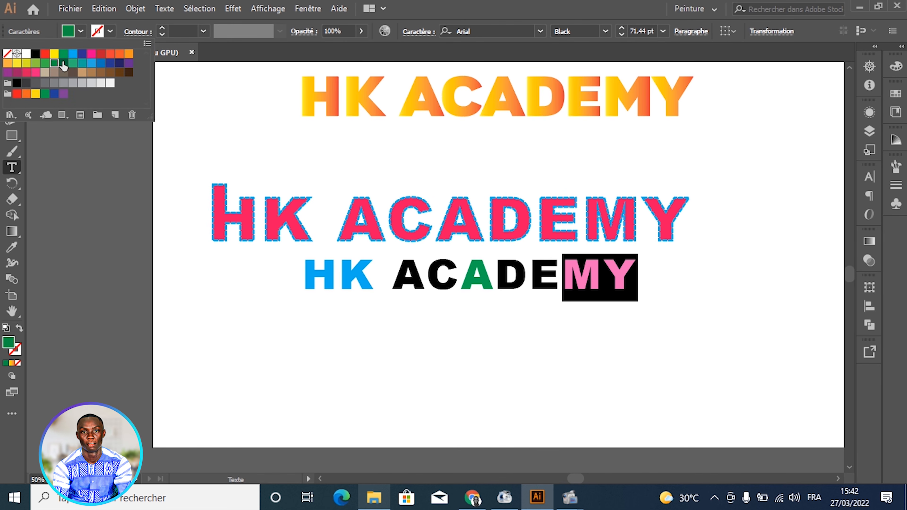
click(594, 278)
Step: Give the letters DE in the lower line no fill and a light-blue 3 pt stroke
drag(506, 270, 559, 273)
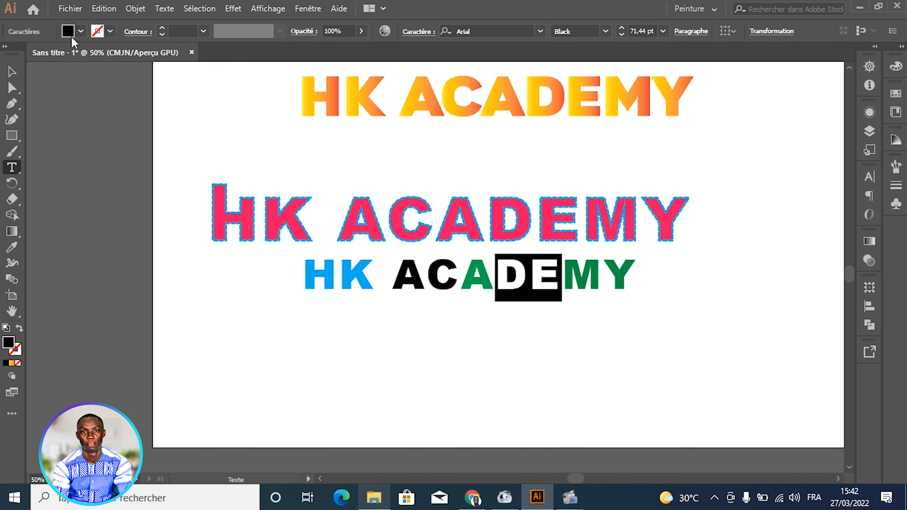
click(79, 31)
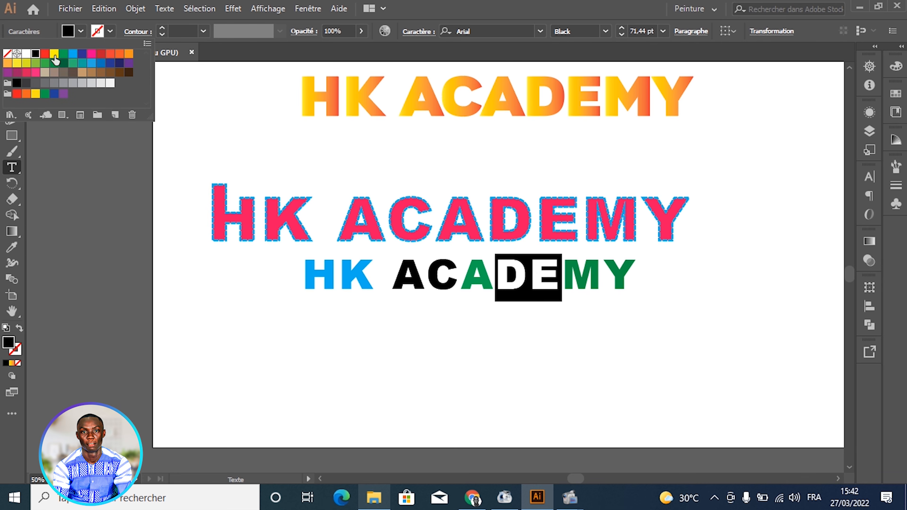
click(7, 54)
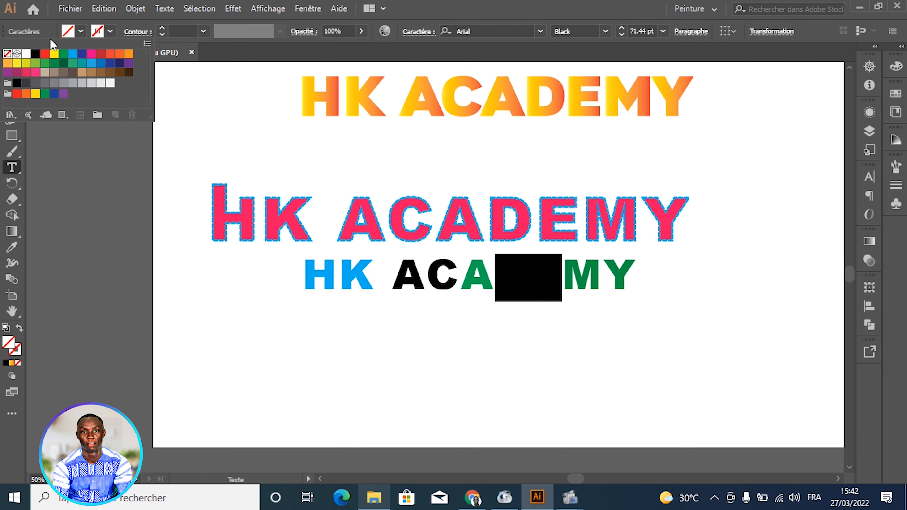
click(110, 32)
click(110, 31)
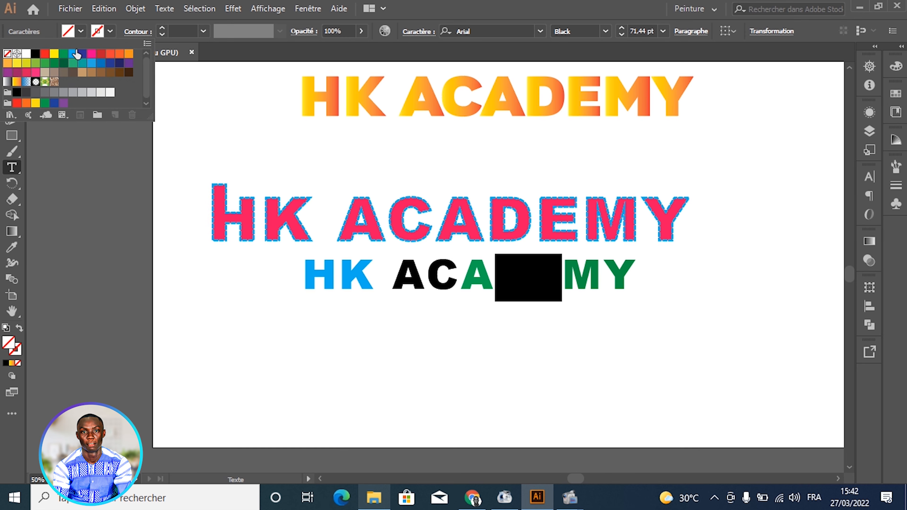
click(73, 54)
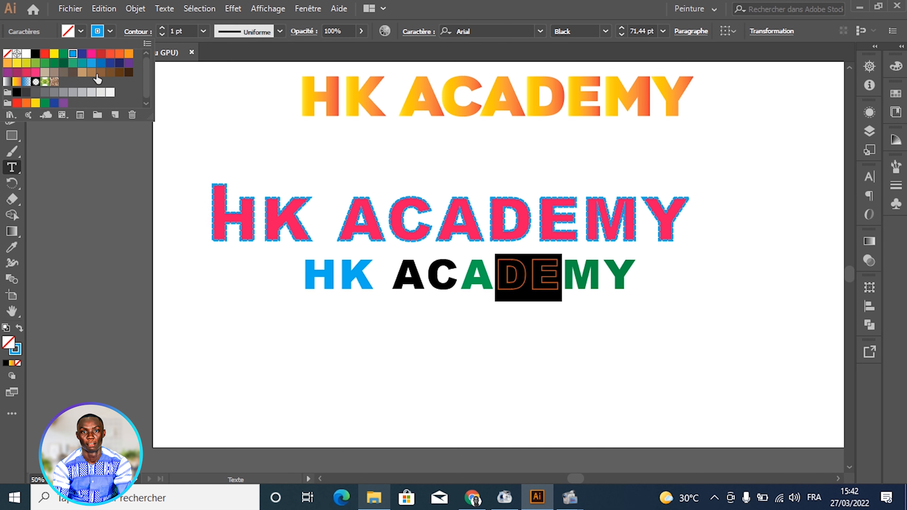
click(162, 28)
click(161, 28)
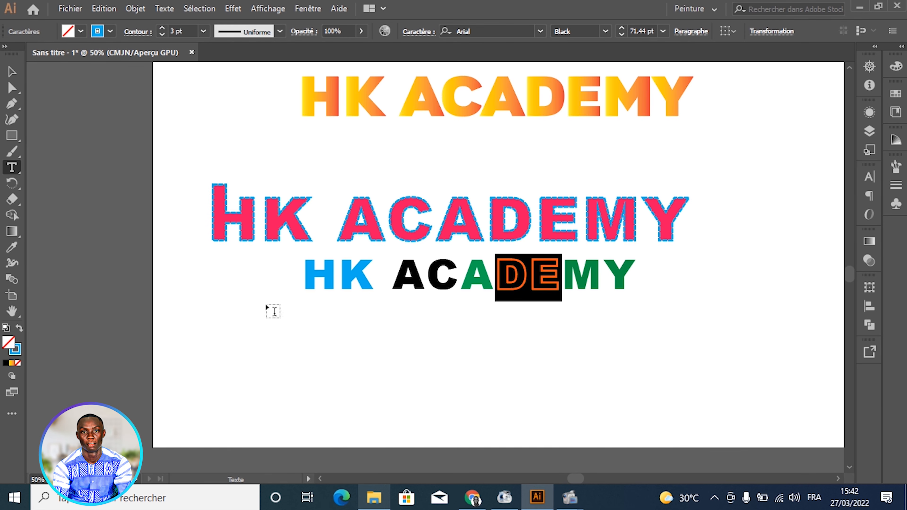
click(372, 271)
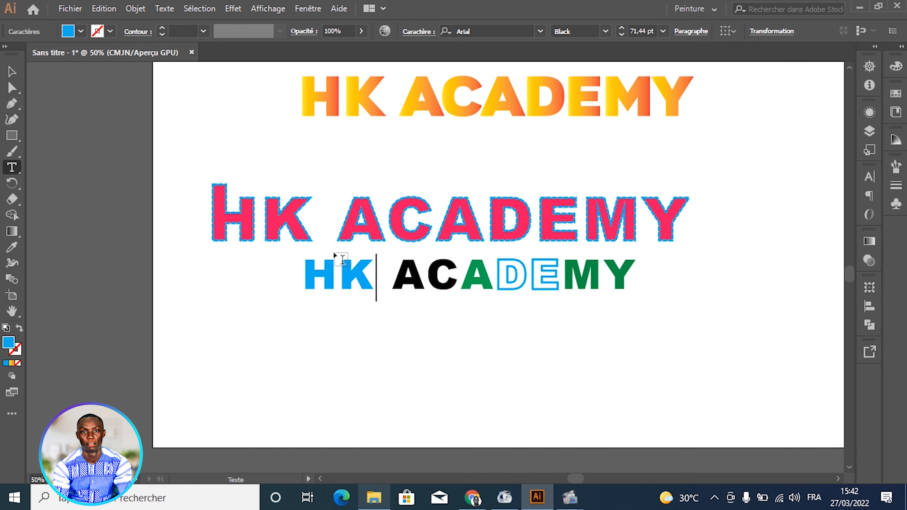
click(12, 71)
Step: Try small caps on the multicoloured HK ACADEMY line, and review its character options with all characters selected
scroll(257, 245, down, 1)
scroll(262, 225, up, 2)
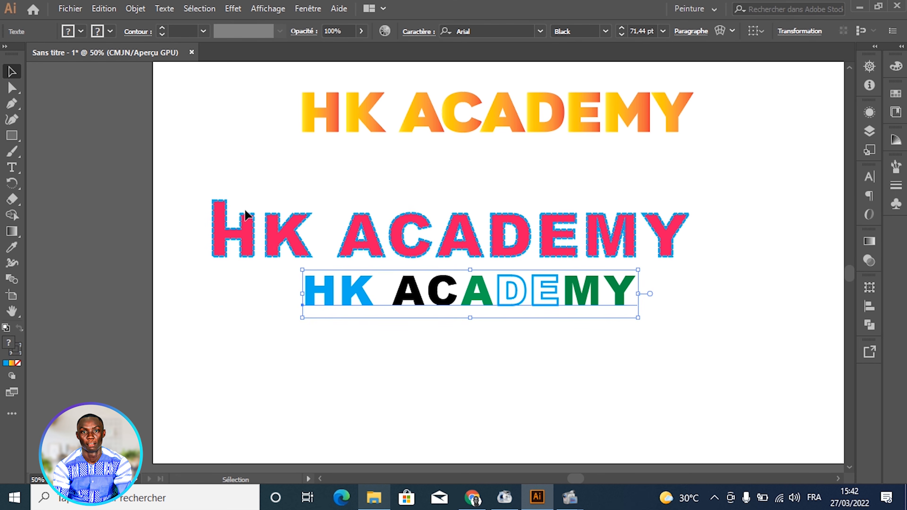
click(418, 32)
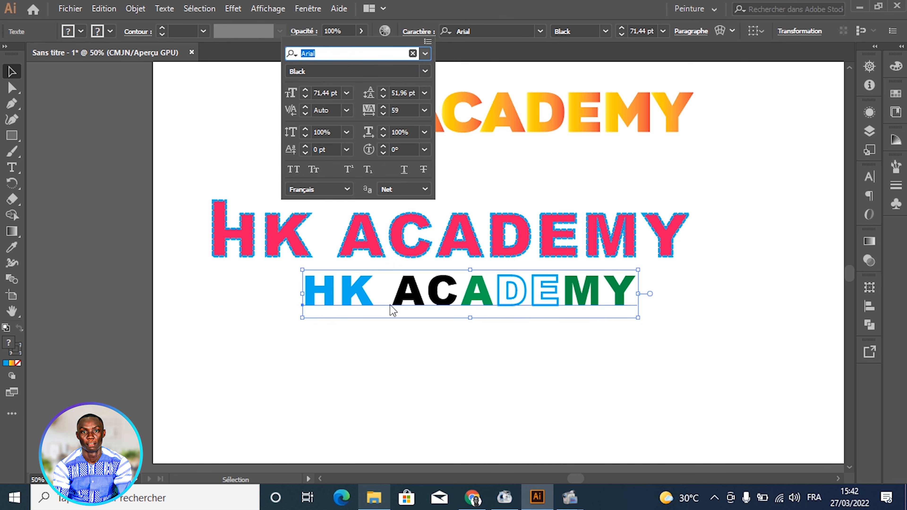
click(316, 171)
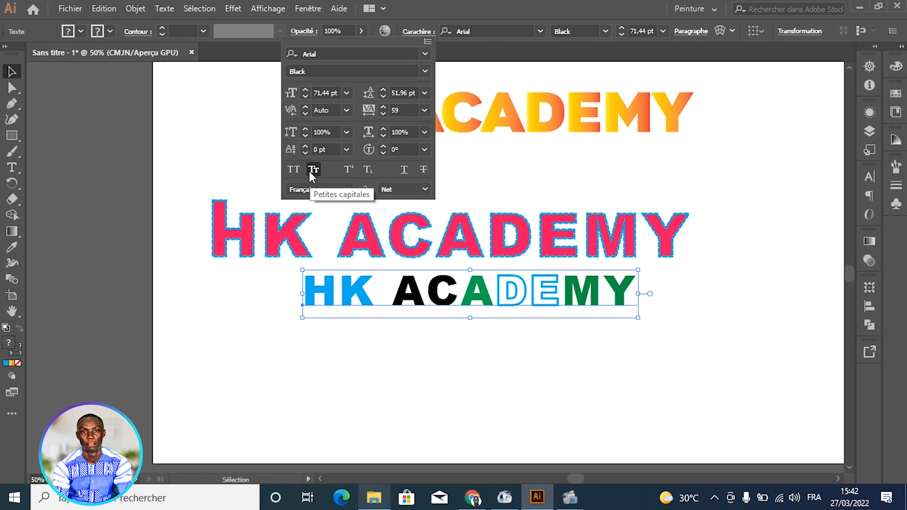
click(359, 298)
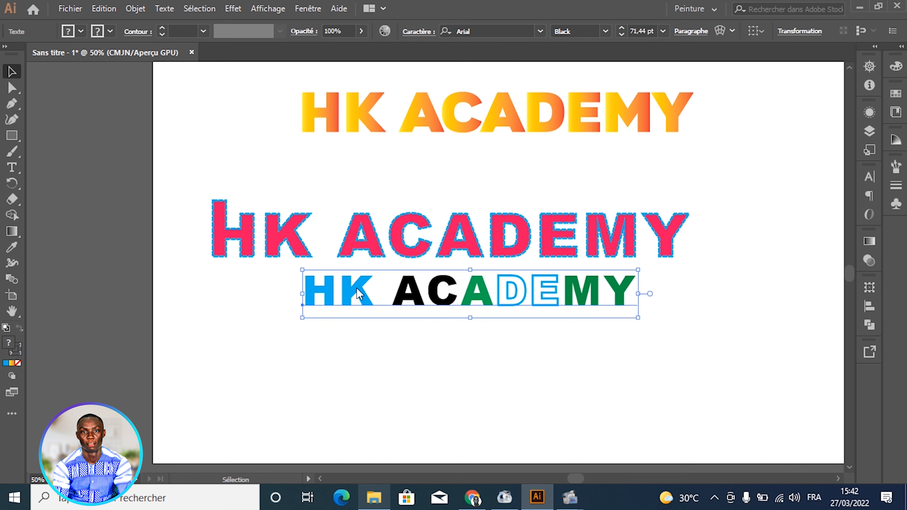
double_click(356, 290)
key(ctrl+a)
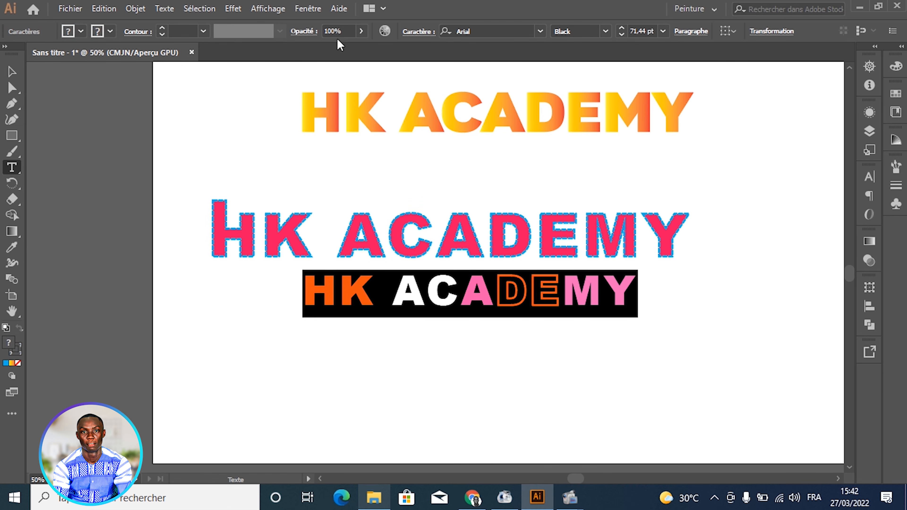
click(416, 36)
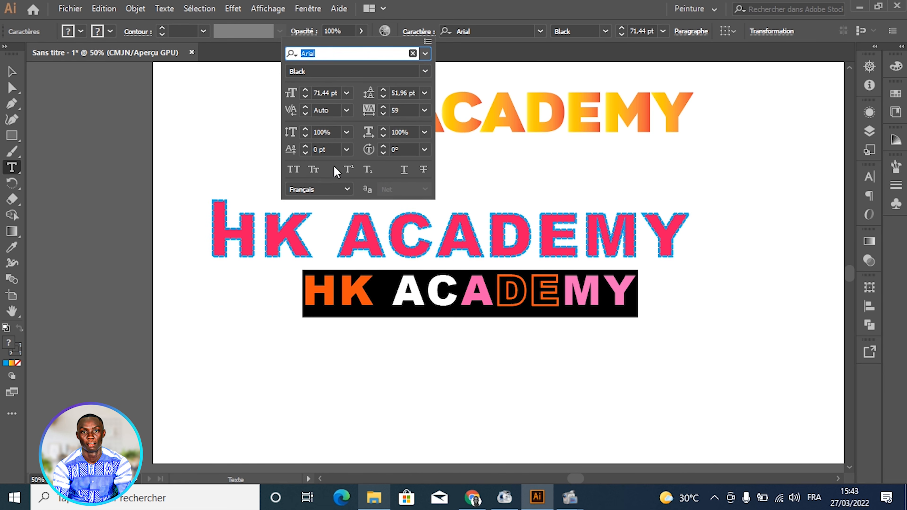
click(405, 314)
double_click(405, 314)
click(11, 71)
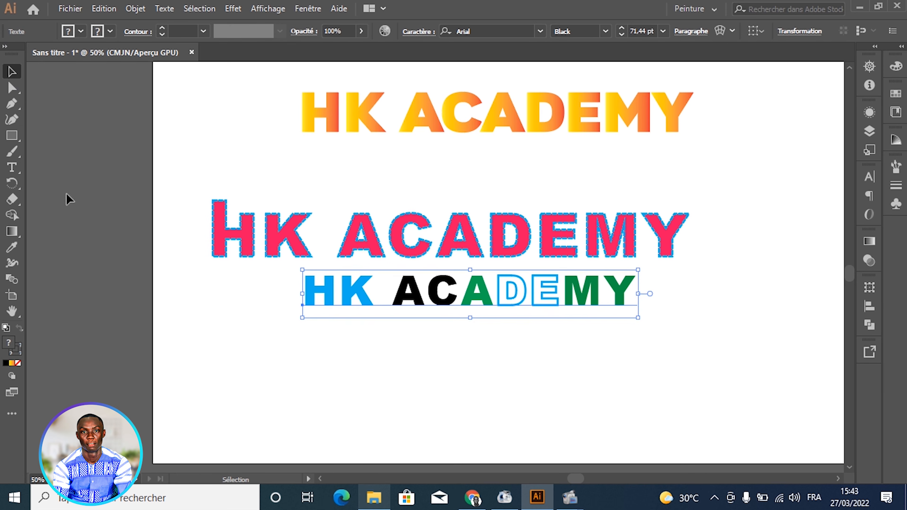
Step: Add a point-text line reading Infographie below the multicoloured title and select all its characters
click(12, 167)
click(284, 361)
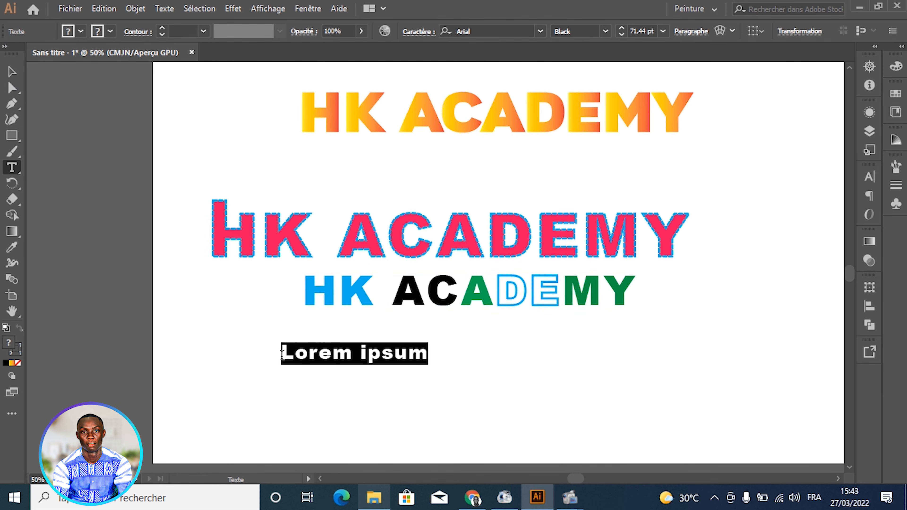
text(XQDZJZF)
key(Escape)
key(Return)
key(BackSpace)
key(BackSpace)
key(BackSpace)
key(BackSpace)
key(BackSpace)
key(BackSpace)
key(BackSpace)
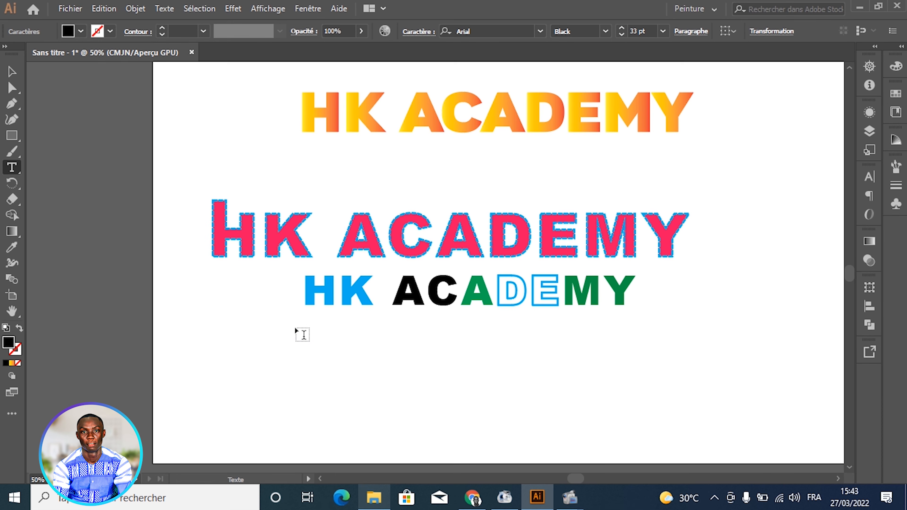
text(Infographie)
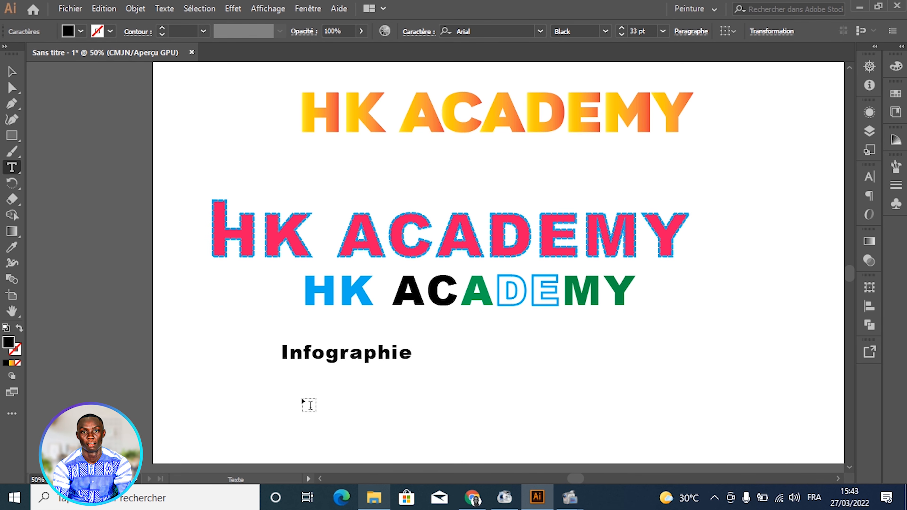
key(ctrl+plus)
key(ctrl+a)
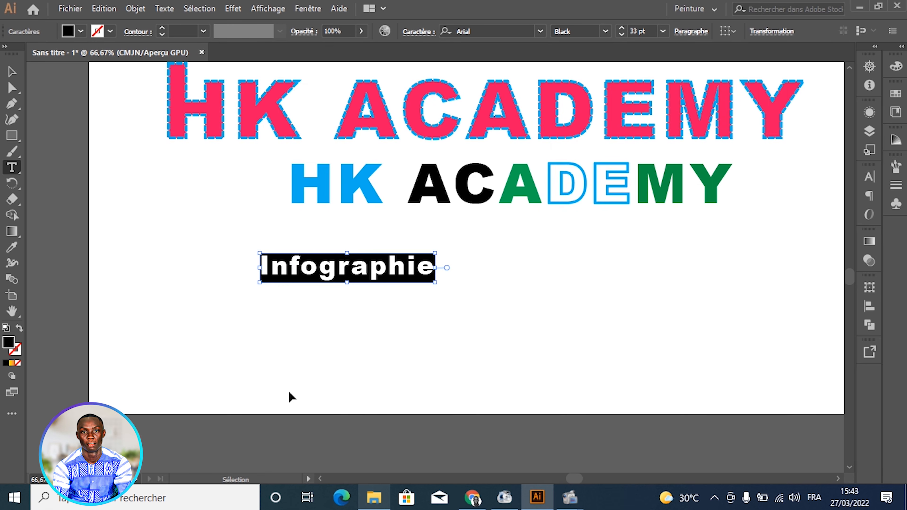
Step: Apply all caps to the selected word Infographie
click(418, 33)
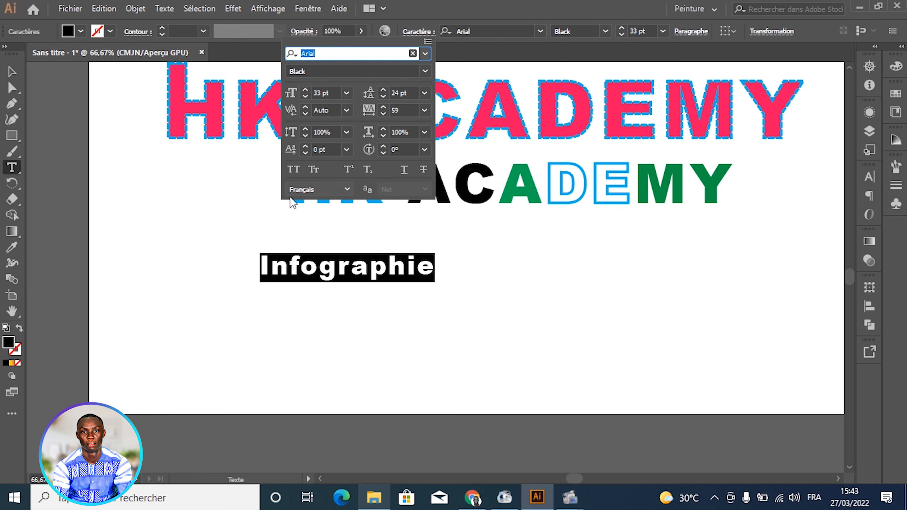
click(292, 171)
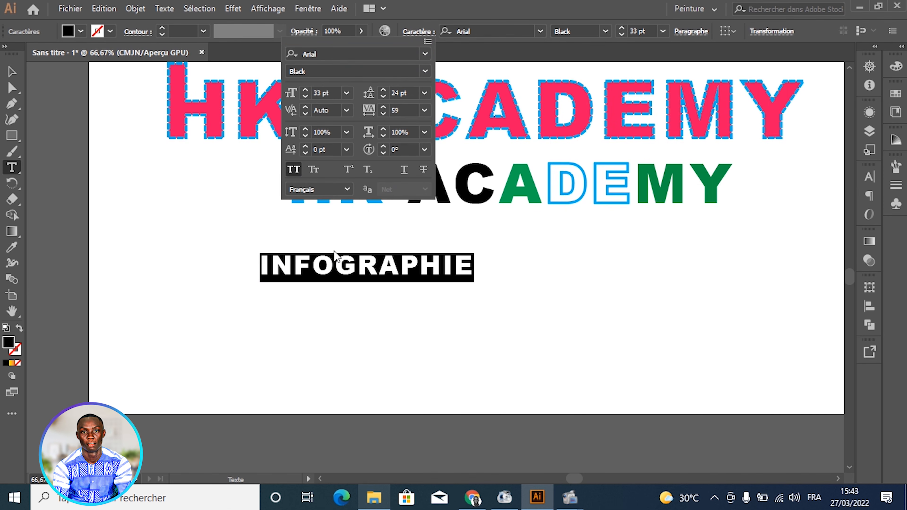
click(339, 257)
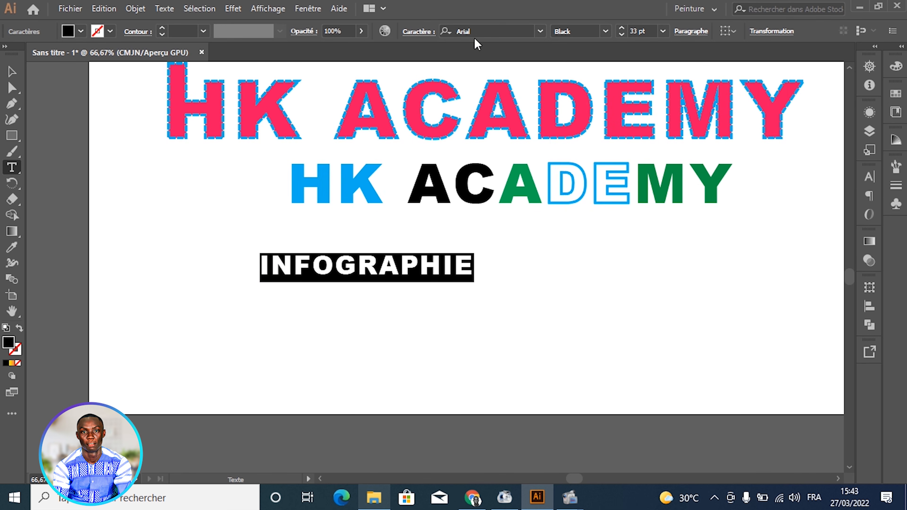
Step: Turn off all caps on the word Infographie and apply small caps instead
click(417, 34)
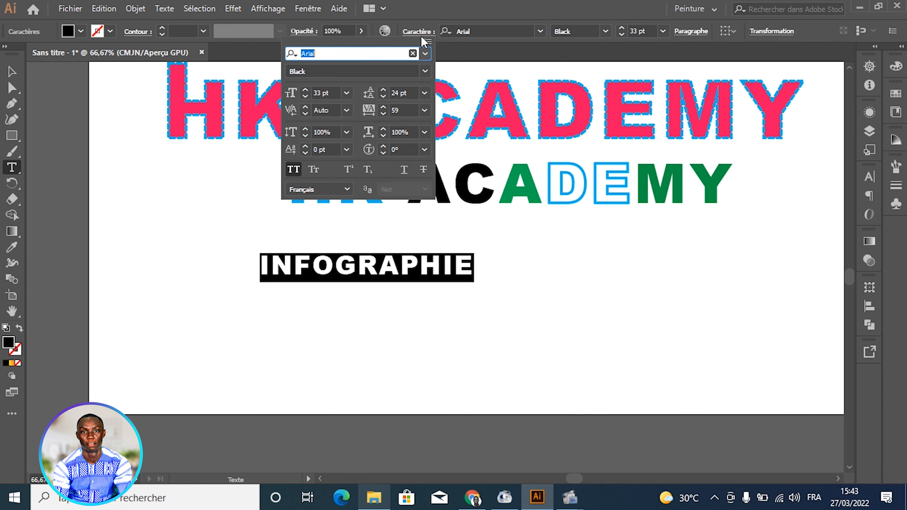
click(297, 170)
click(314, 170)
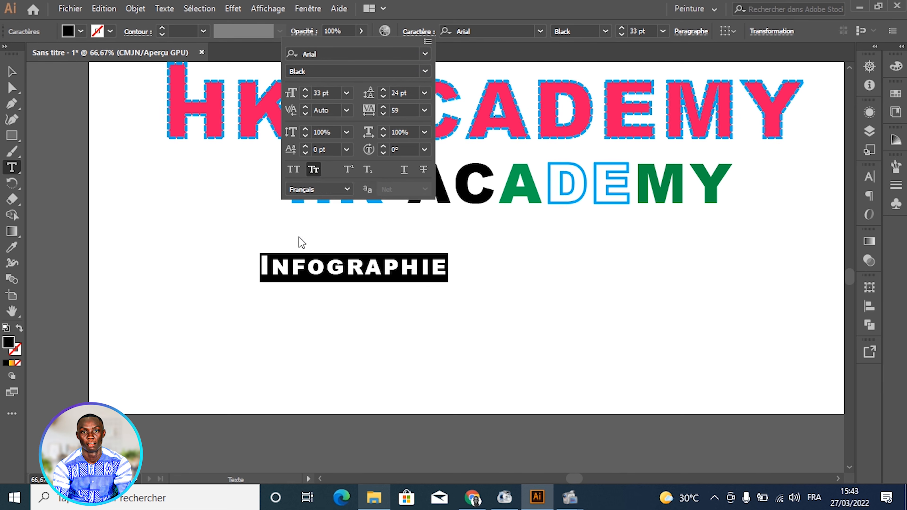
Step: Select all characters of the word Infographie and try superscript, followed by subscript, on them
click(276, 270)
click(277, 270)
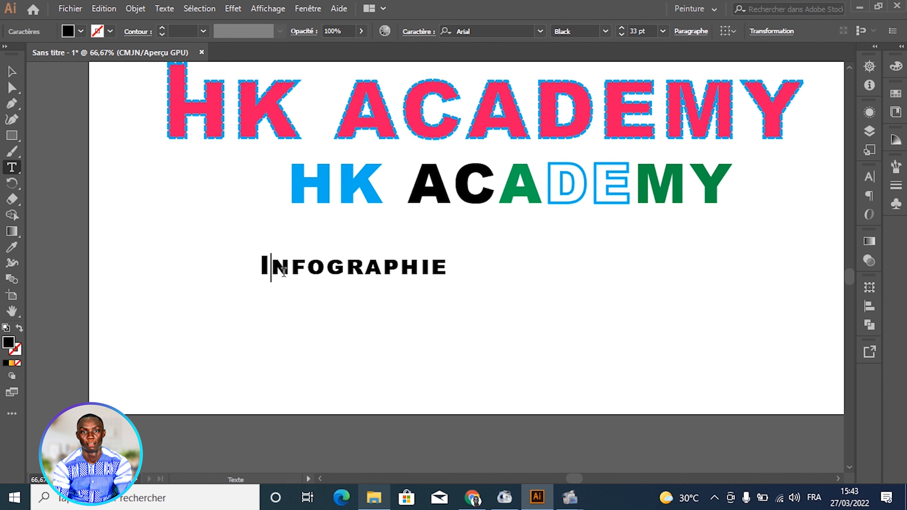
key(shift+Left)
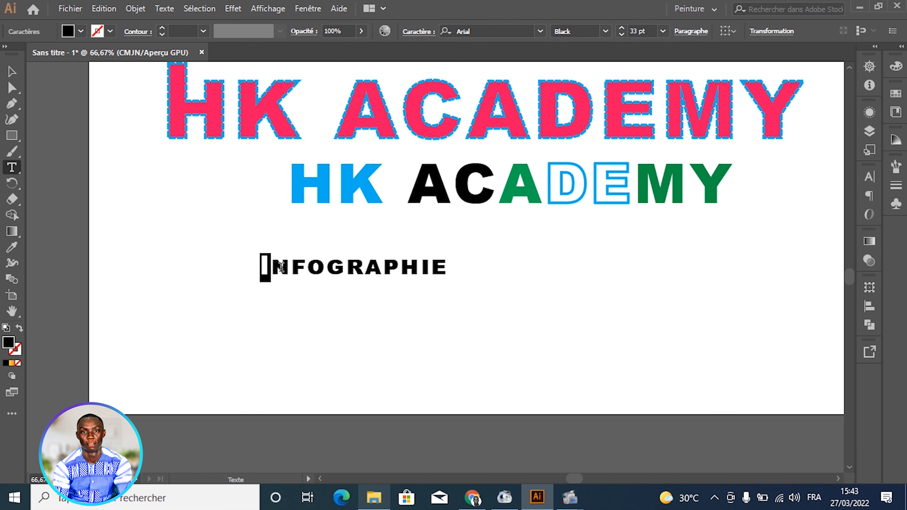
drag(270, 268, 475, 263)
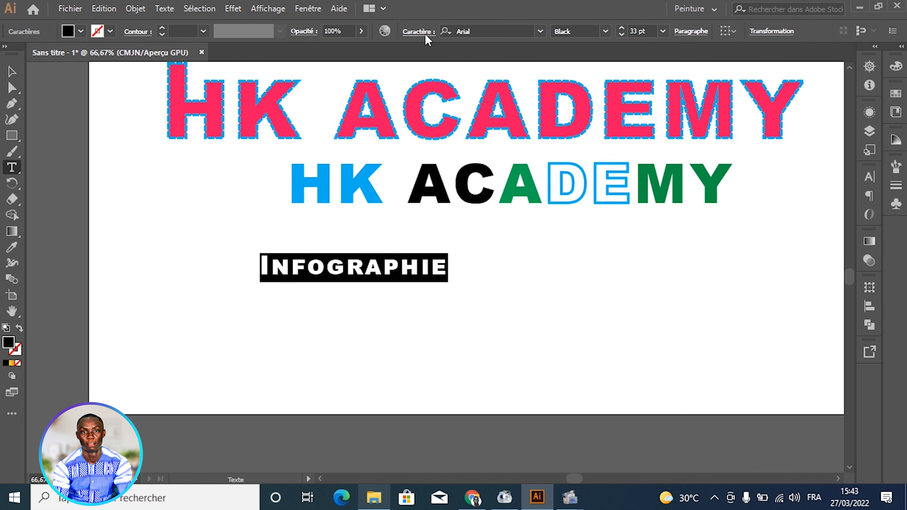
click(416, 32)
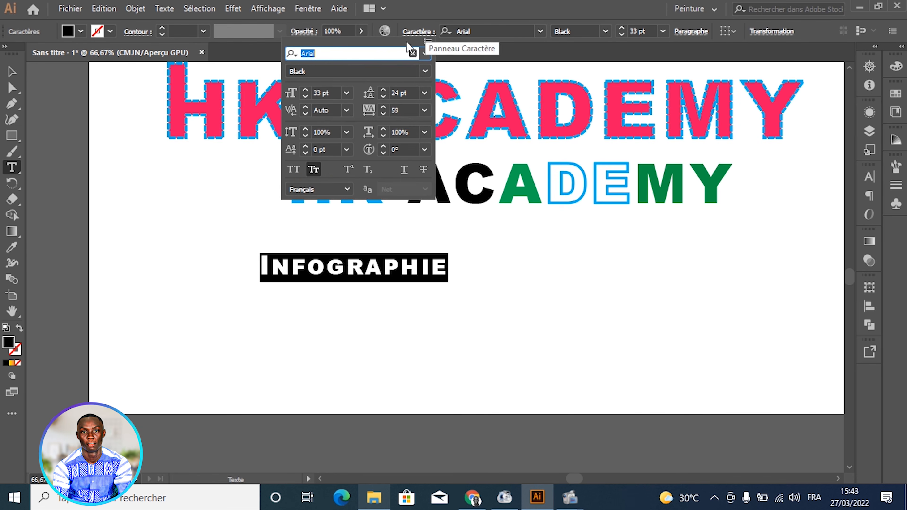
click(348, 169)
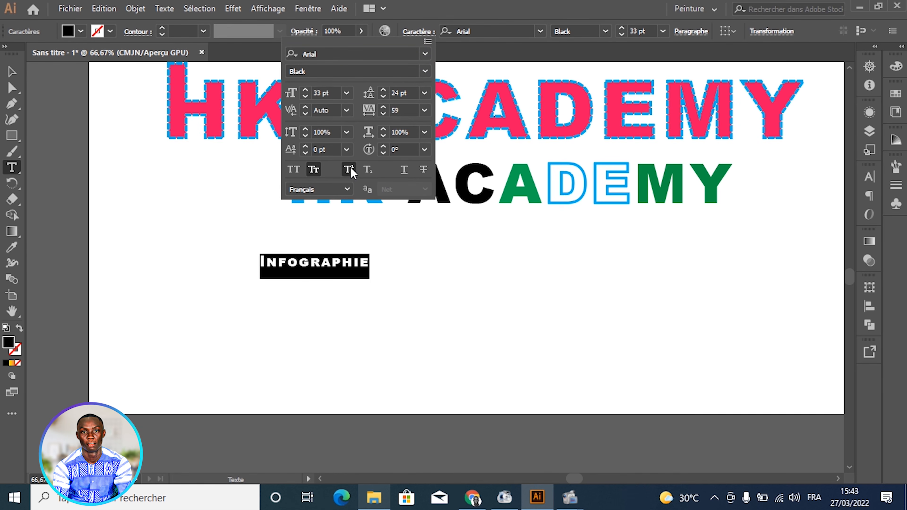
click(368, 170)
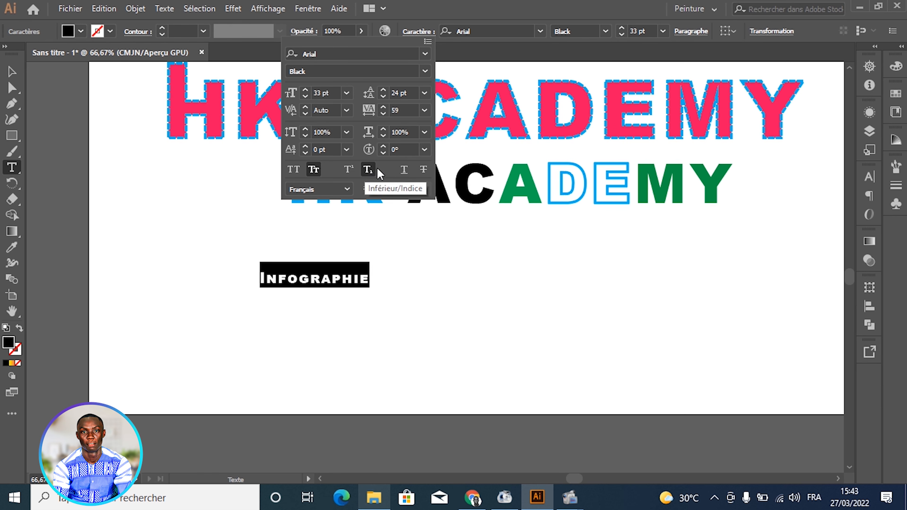
Step: Underline the word Infographie and turn off its small caps and subscript
click(404, 169)
click(314, 169)
click(368, 170)
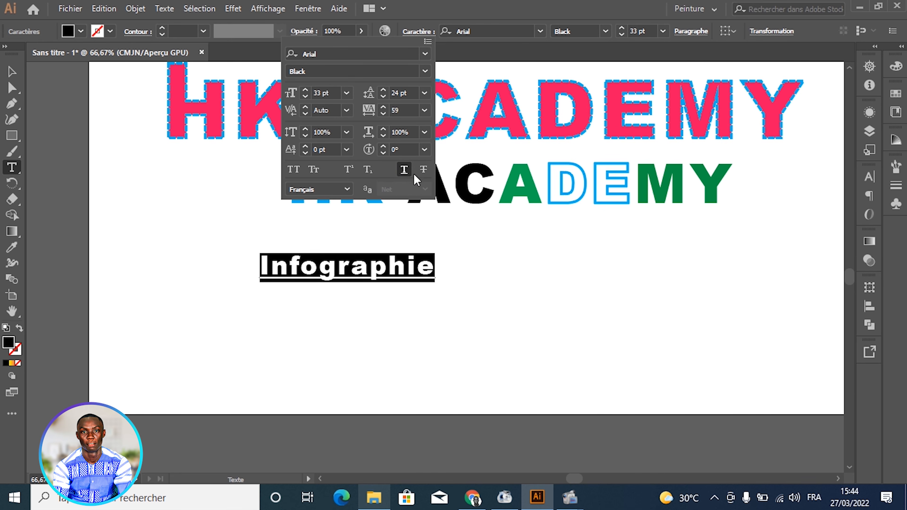
Step: Swap the underline on Infographie for strikethrough, and remove the strikethrough after viewing the available languages
click(423, 169)
click(404, 169)
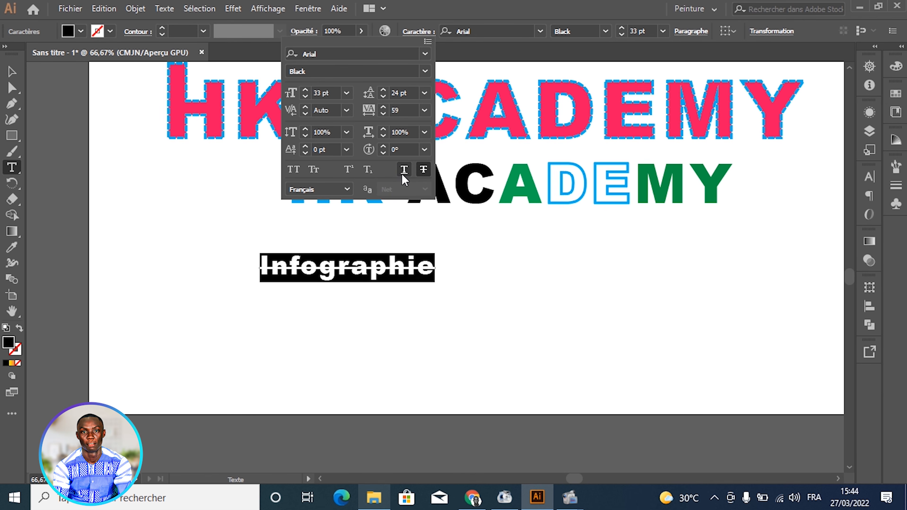
click(344, 189)
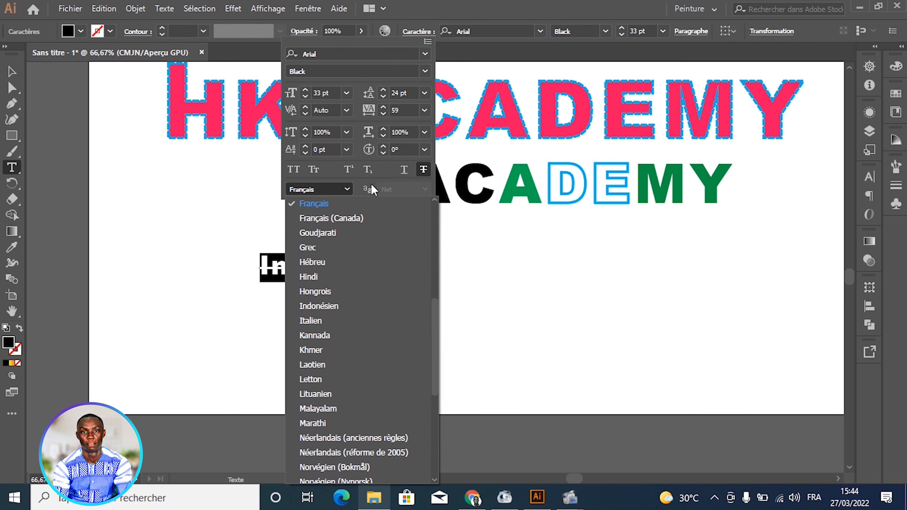
click(336, 189)
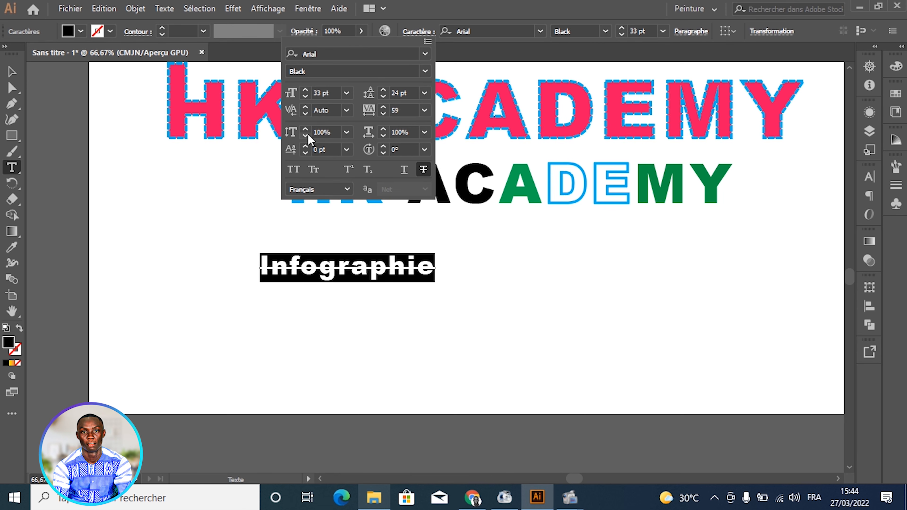
click(424, 169)
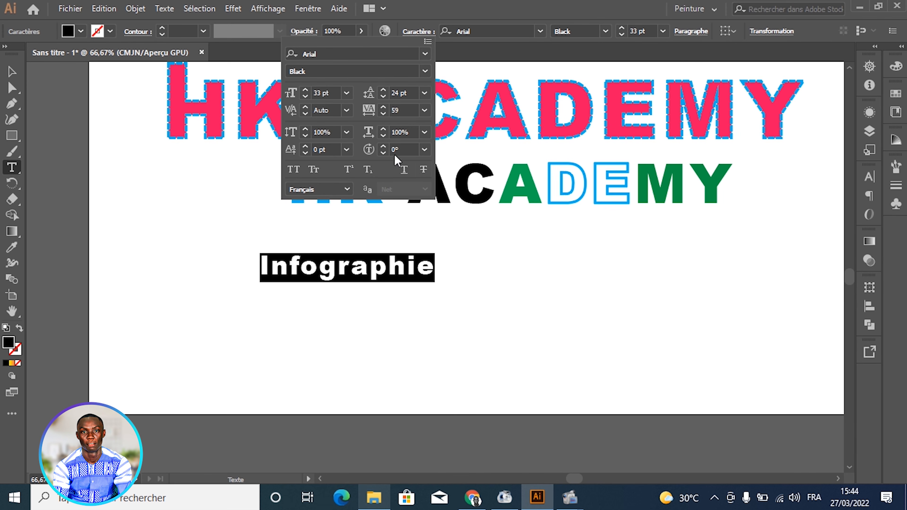
Step: Set the character rotation of the word Infographie to 42°
click(383, 147)
click(383, 147)
click(383, 147)
click(383, 148)
click(382, 148)
click(383, 148)
click(383, 147)
click(383, 148)
click(383, 147)
click(383, 147)
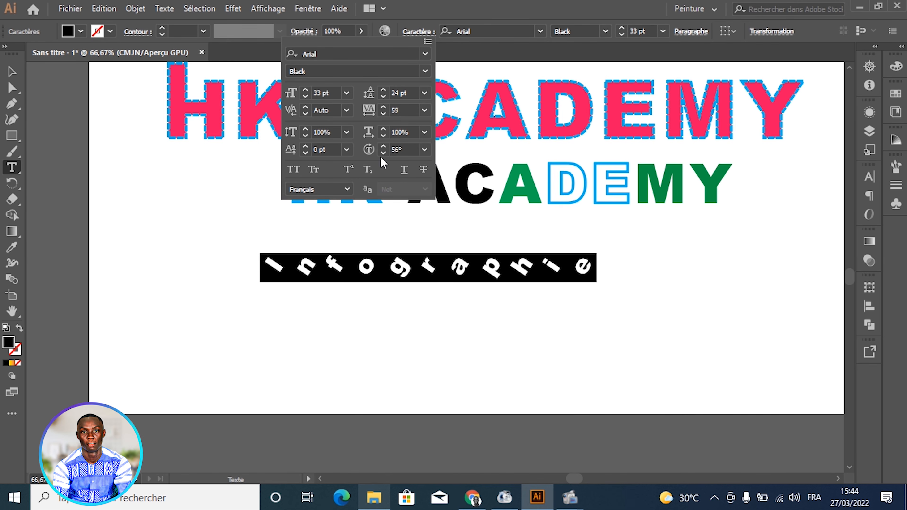
click(383, 154)
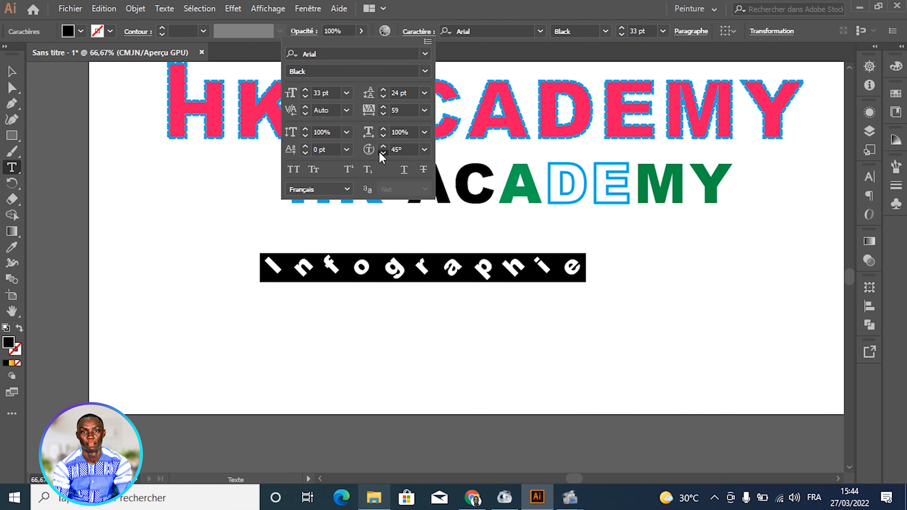
Step: Set the baseline shift of the word Infographie to 11 pt
click(306, 152)
click(306, 153)
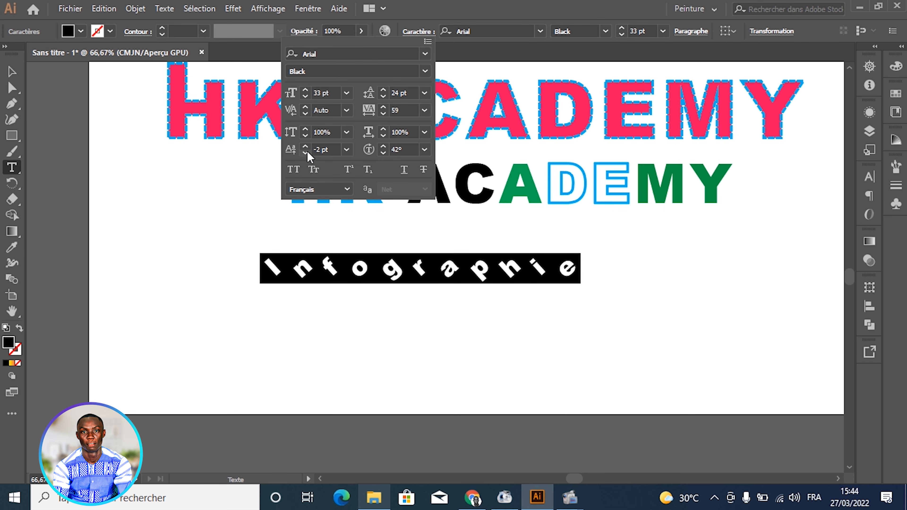
click(305, 146)
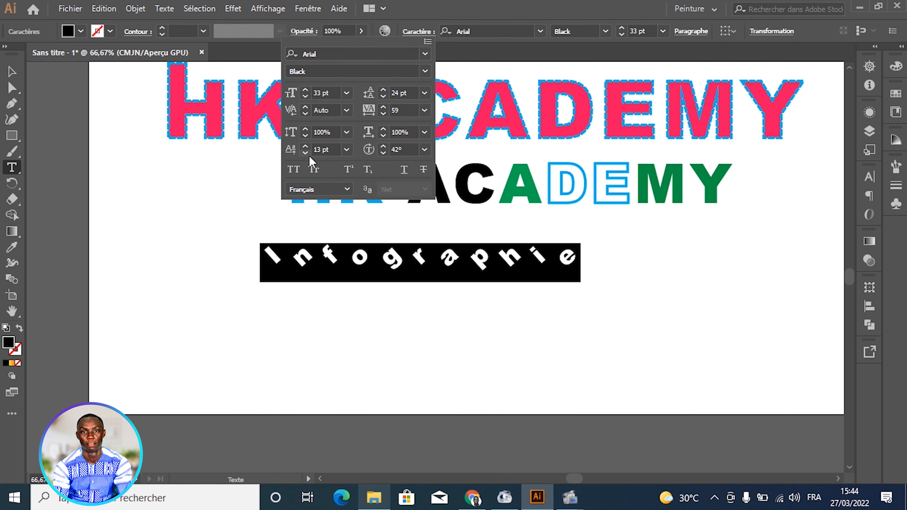
click(306, 153)
click(305, 153)
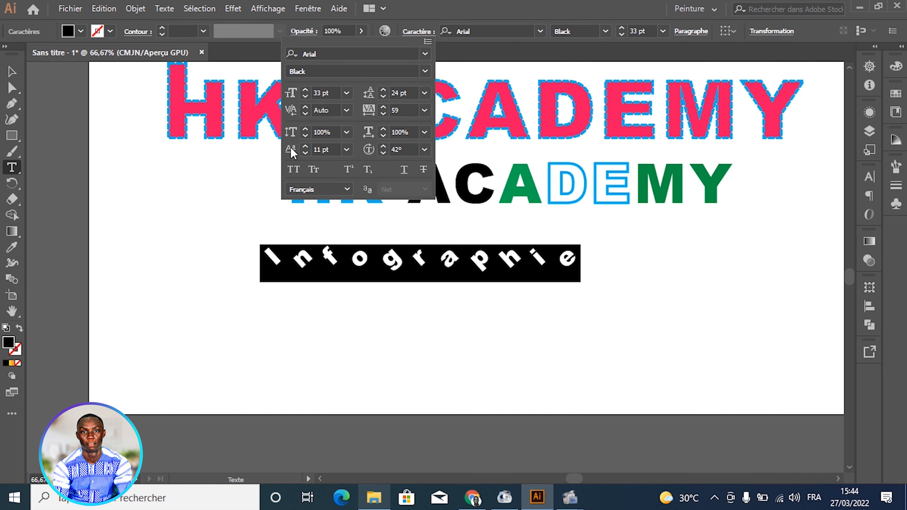
Step: Raise only the letters gra in Infographie with a 43 pt baseline shift, and finish editing the text
click(392, 256)
click(386, 256)
key(ctrl+a)
click(405, 257)
drag(373, 257, 444, 247)
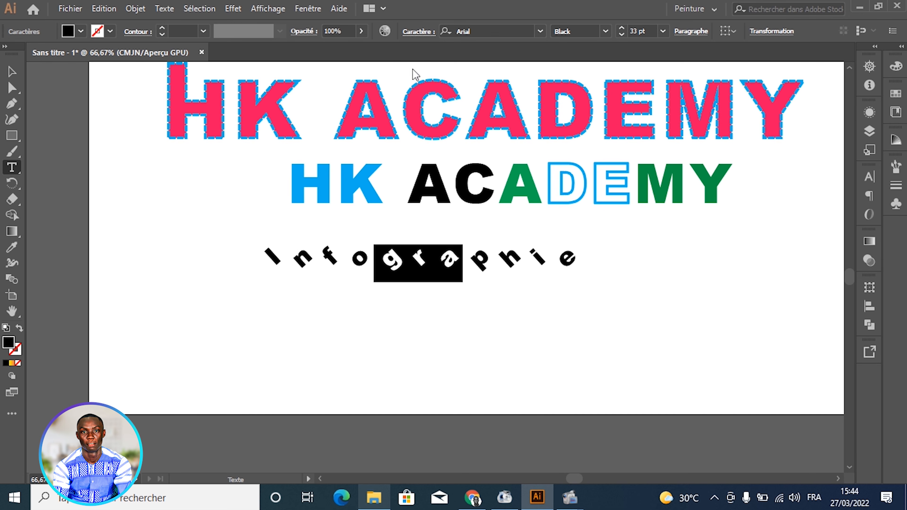
click(417, 32)
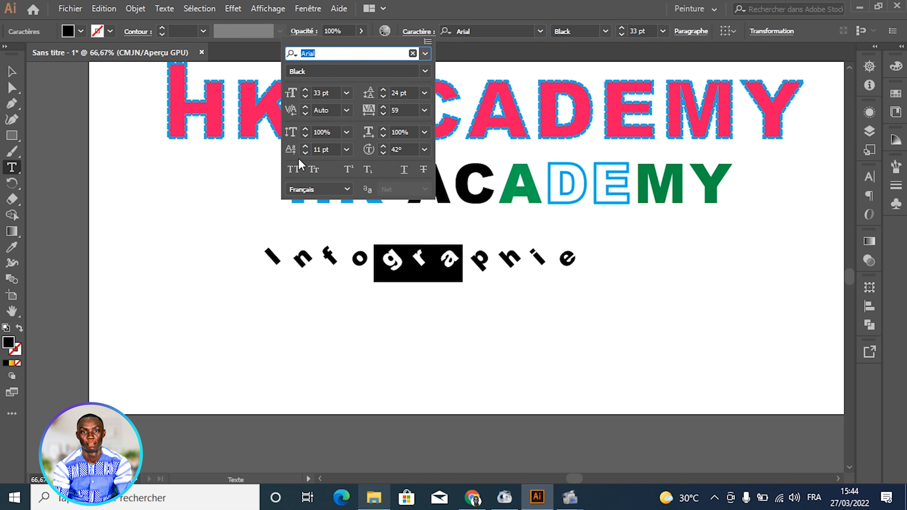
click(304, 146)
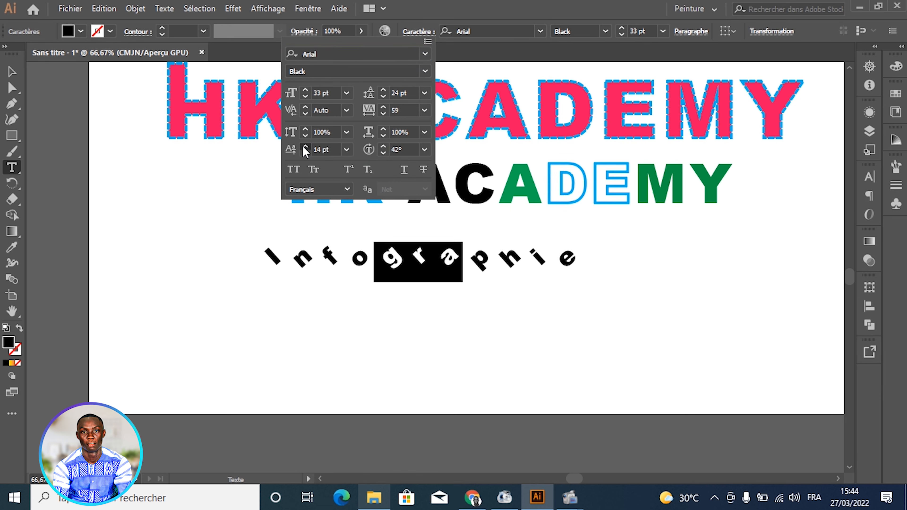
click(304, 146)
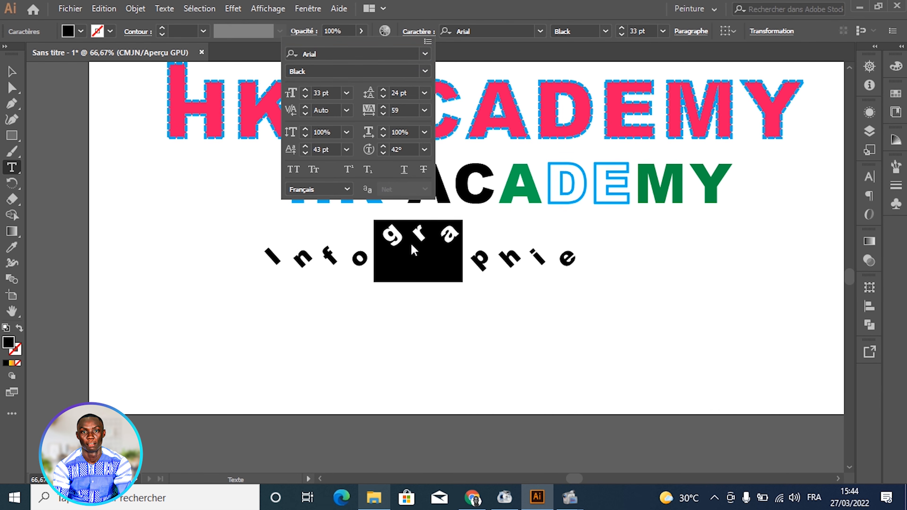
click(434, 231)
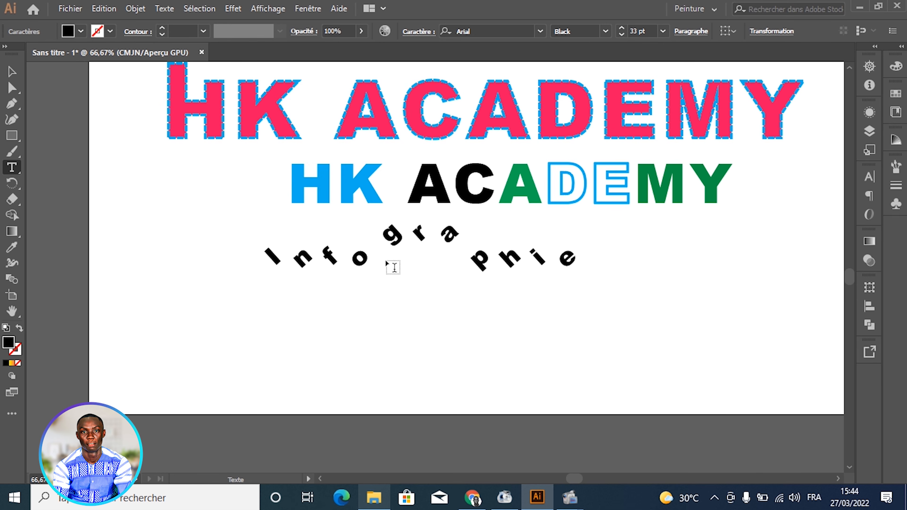
key(Escape)
scroll(250, 168, up, 3)
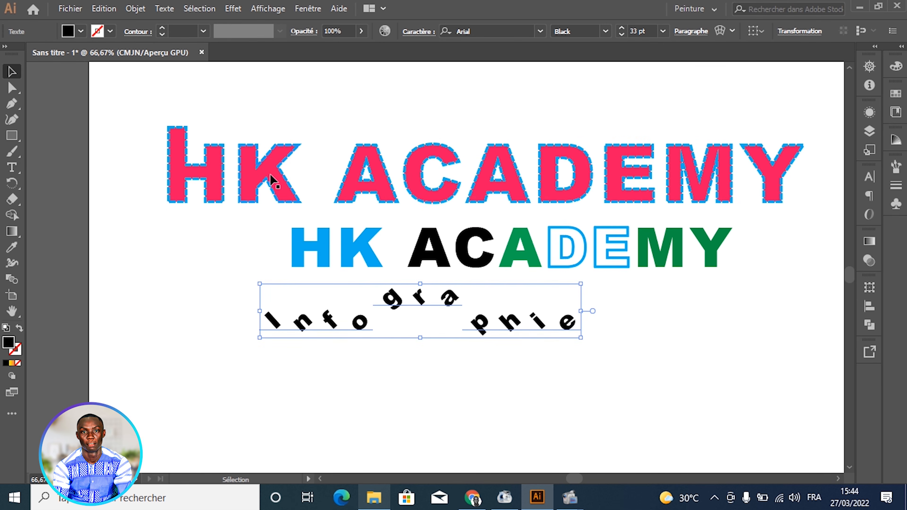
scroll(268, 154, up, 3)
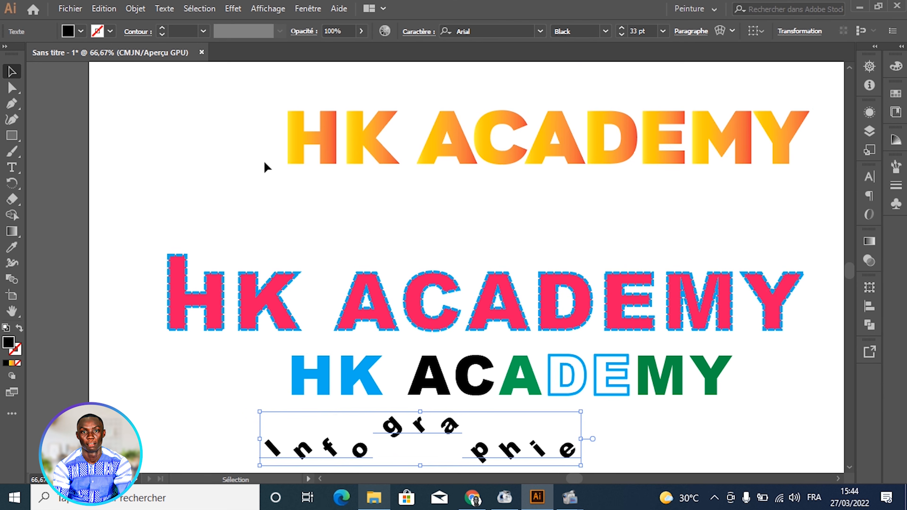